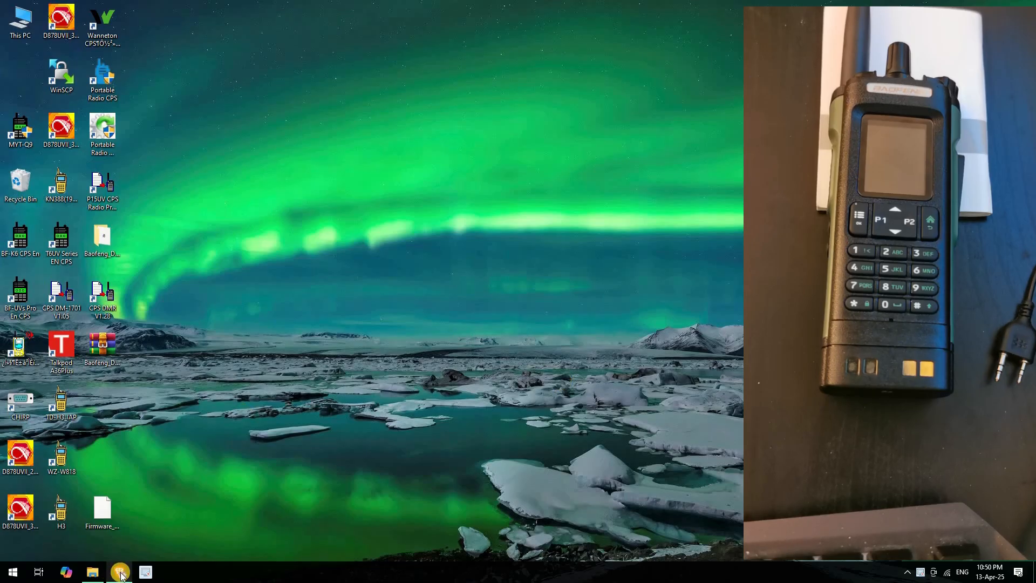
Open RepeaterBook's 443.4000 VE7RAG listing: downlink 443.40000, uplink 448.40000, color code 1
click(119, 573)
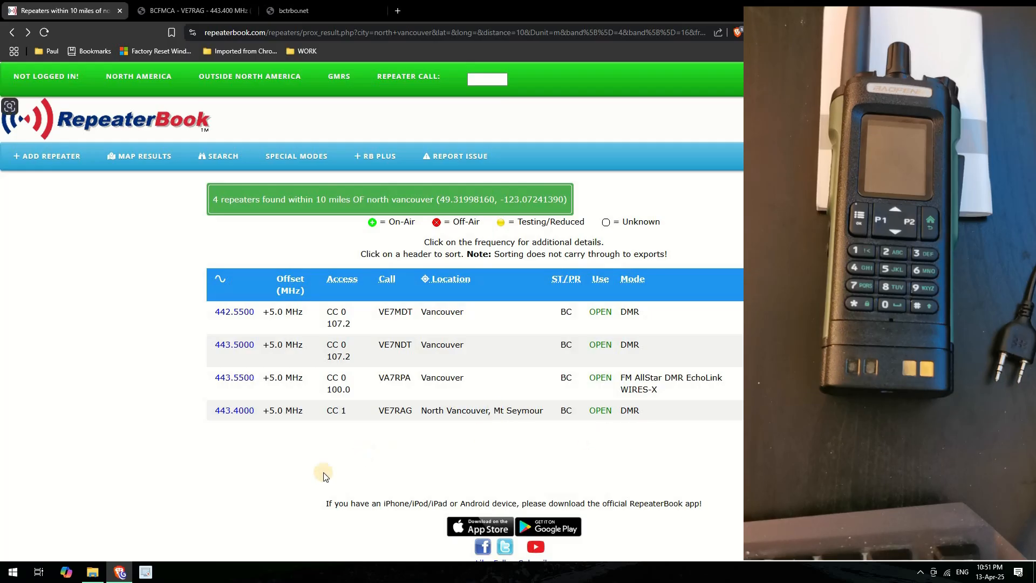
click(227, 411)
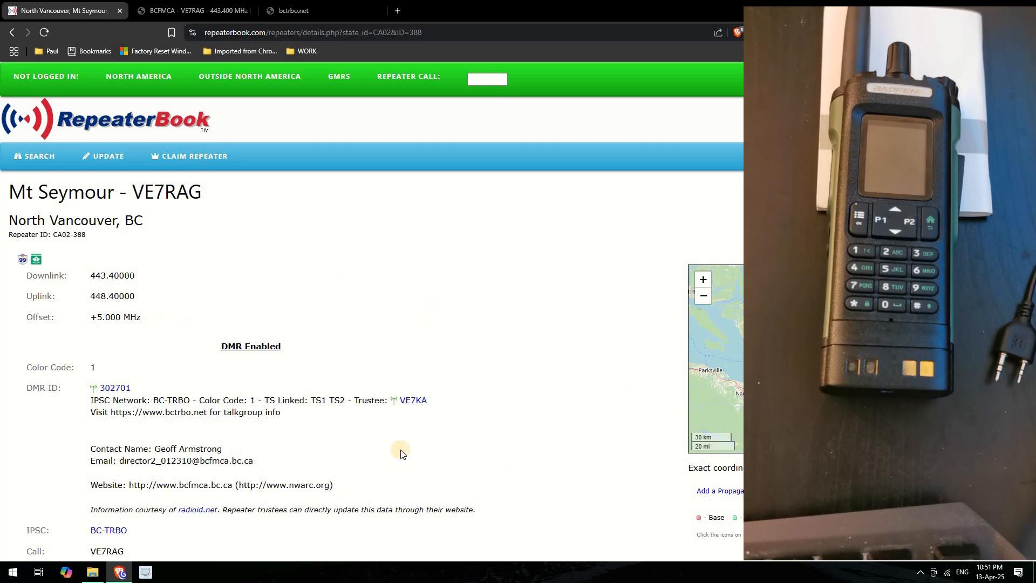
triple_click(102, 365)
click(587, 344)
scroll(487, 313, down, 5)
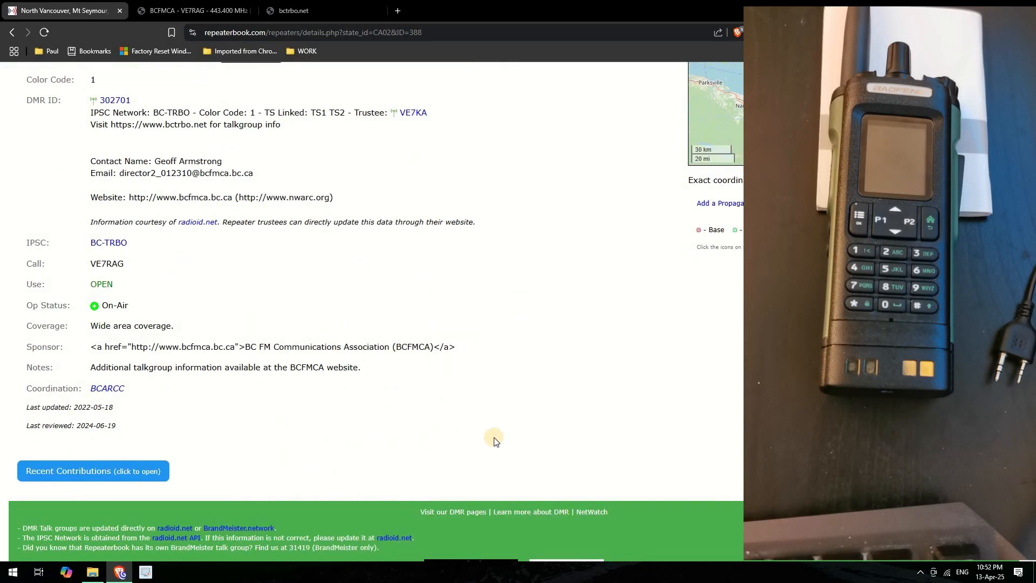
scroll(495, 441, up, 1)
scroll(493, 442, up, 1)
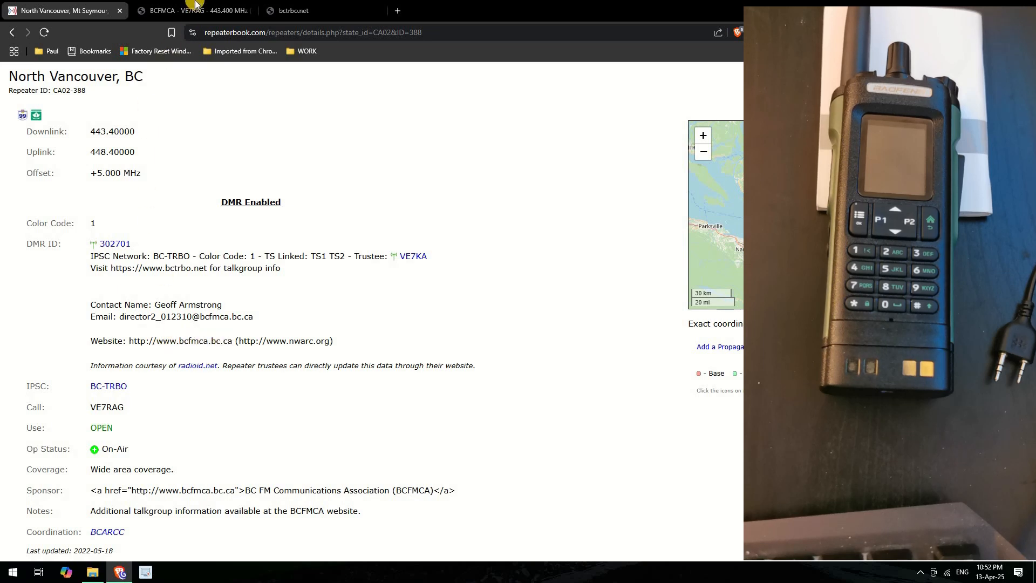
Review the BCFMCA VE7RAG table: 443.400MHz, +5MHz offset, color code 1, Motorola XPR8400 UHF
click(195, 12)
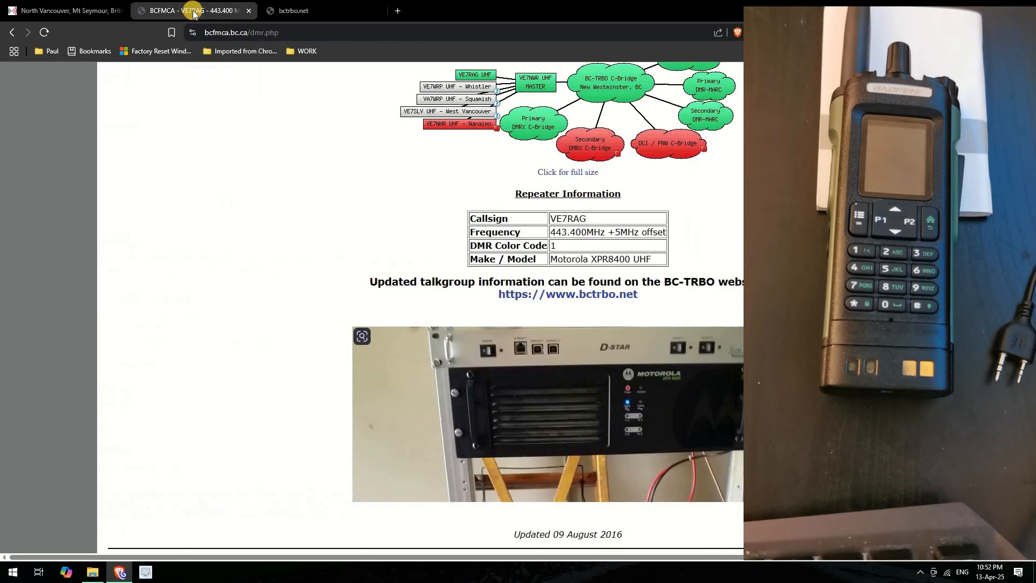
scroll(331, 340, up, 10)
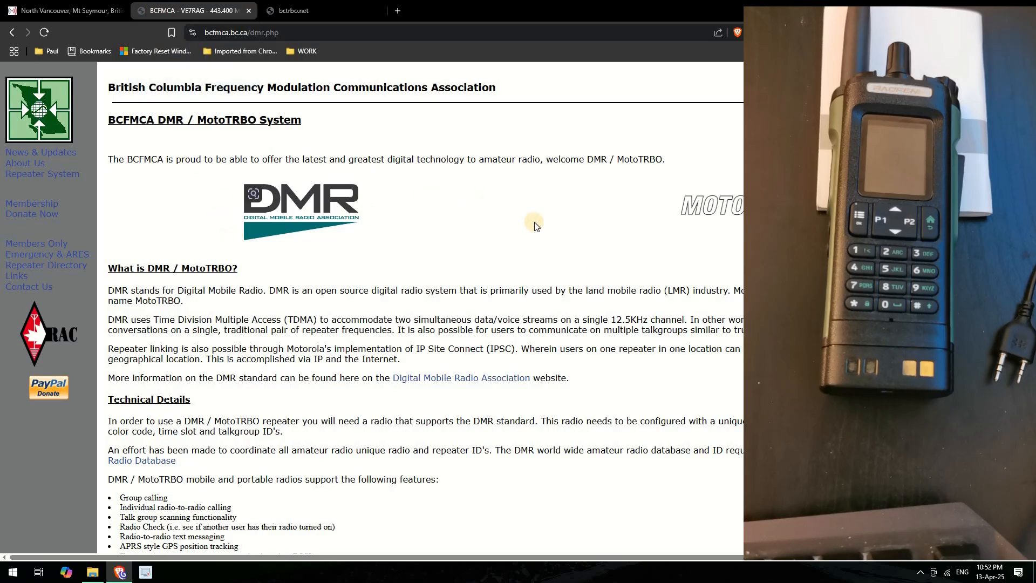
scroll(514, 210, down, 5)
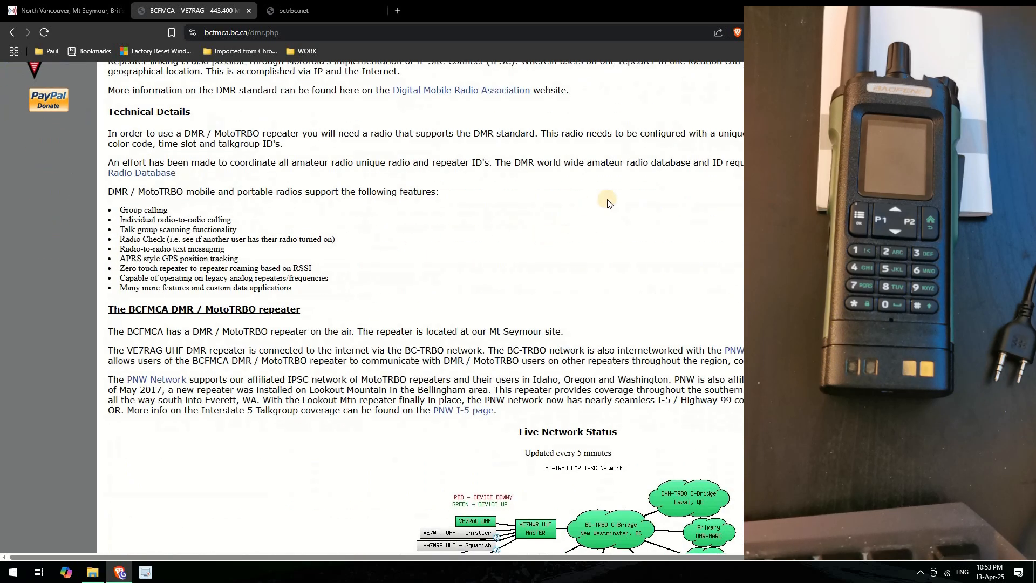
scroll(609, 200, down, 3)
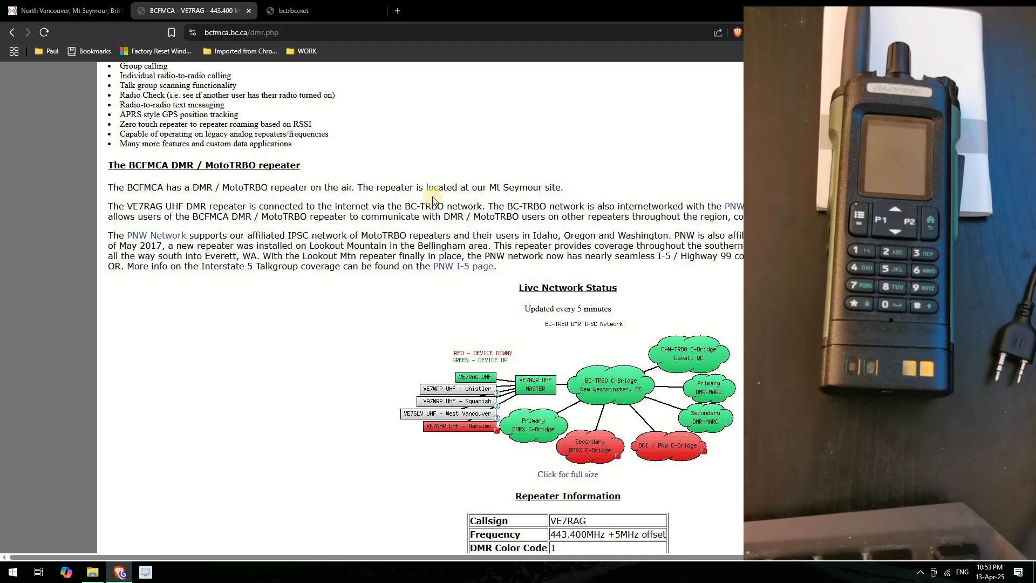
scroll(523, 264, down, 1)
scroll(523, 264, down, 3)
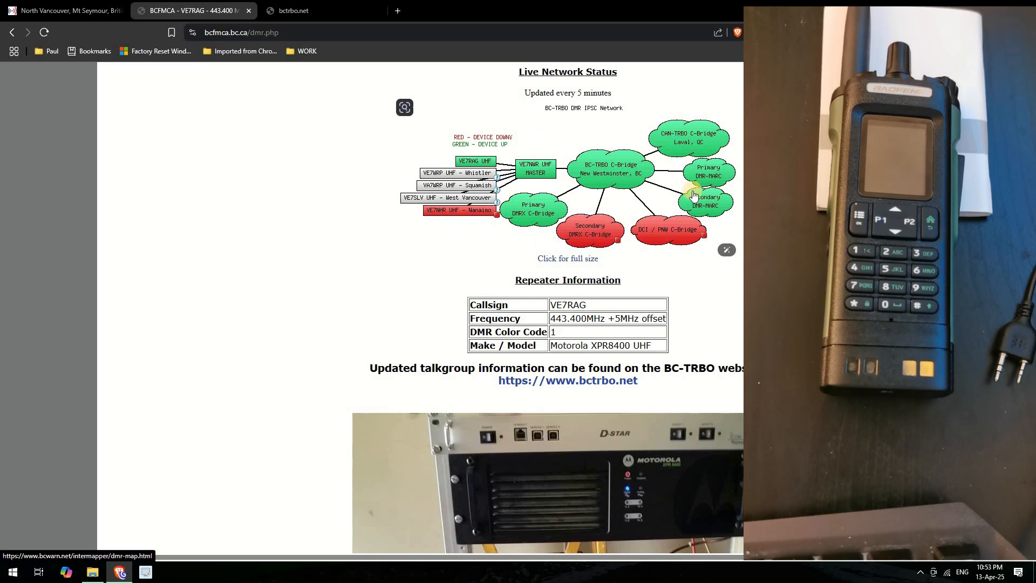
scroll(356, 268, down, 1)
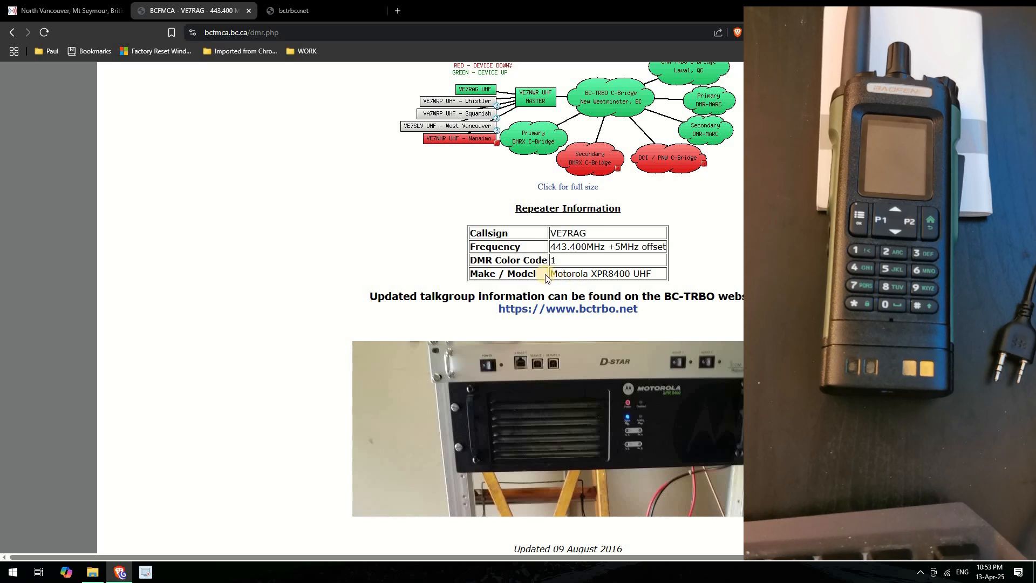
drag(550, 274, 655, 278)
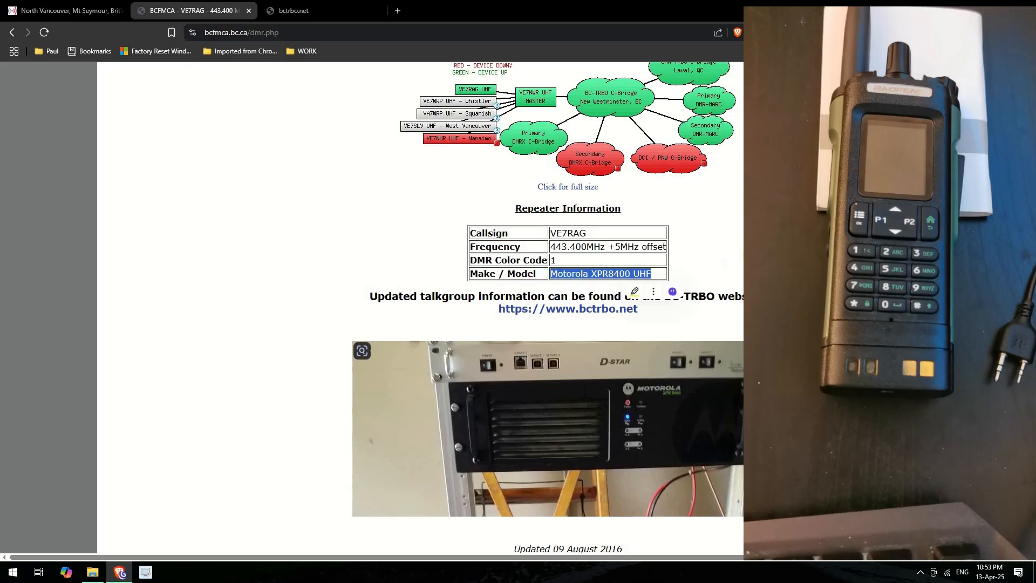
click(762, 373)
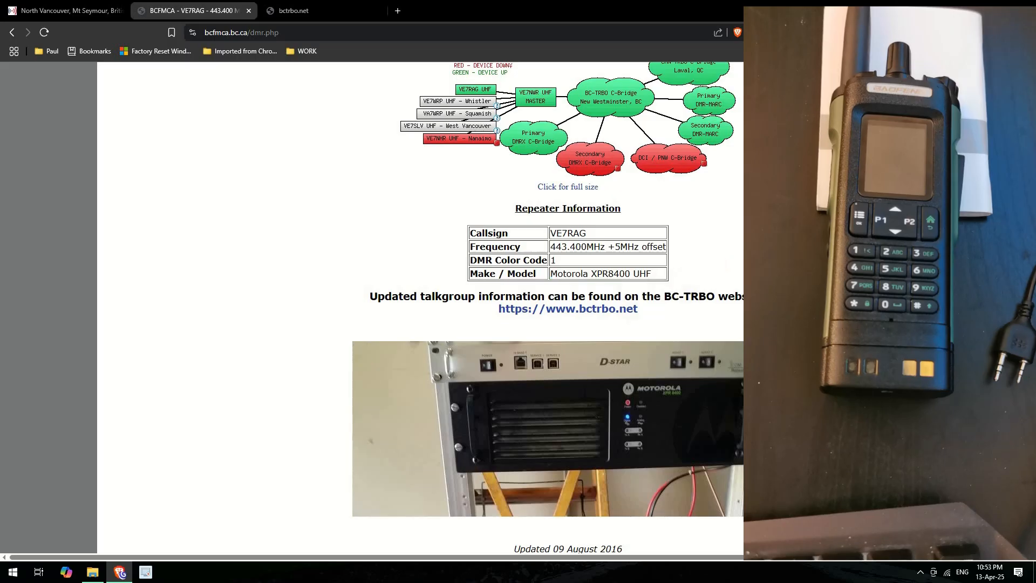
scroll(438, 280, down, 1)
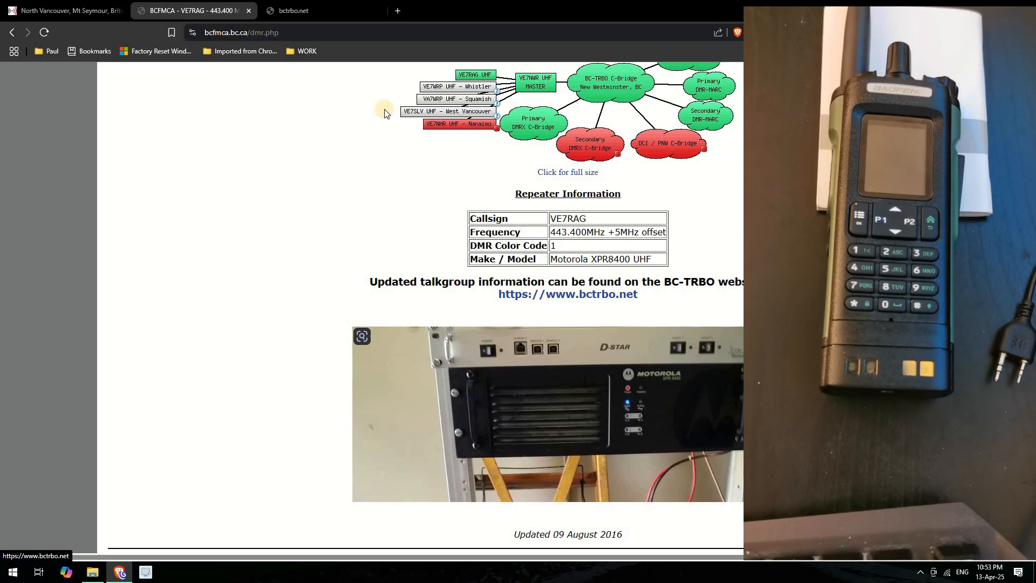
Scroll the bctrbo.net Talkgroup List to find BC 1 (3027) and Parrot 1 (9998) with their timeslots
click(322, 13)
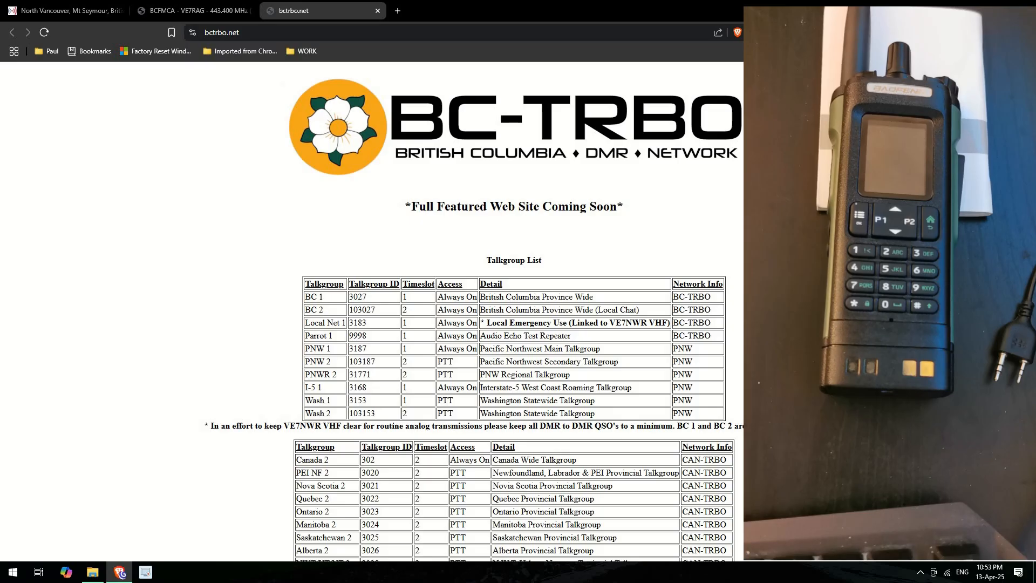
scroll(485, 200, down, 1)
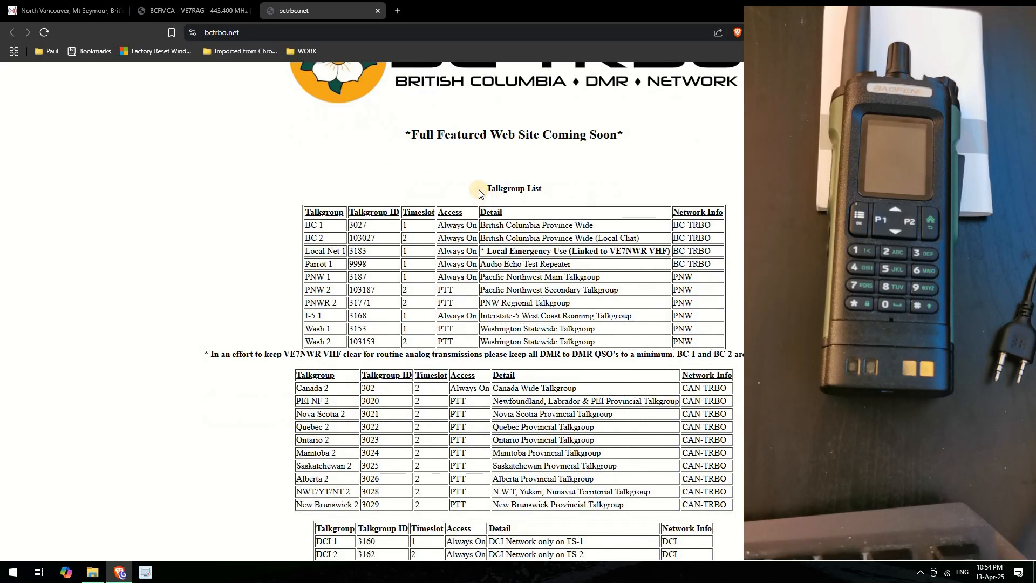
drag(557, 192, 486, 189)
click(352, 288)
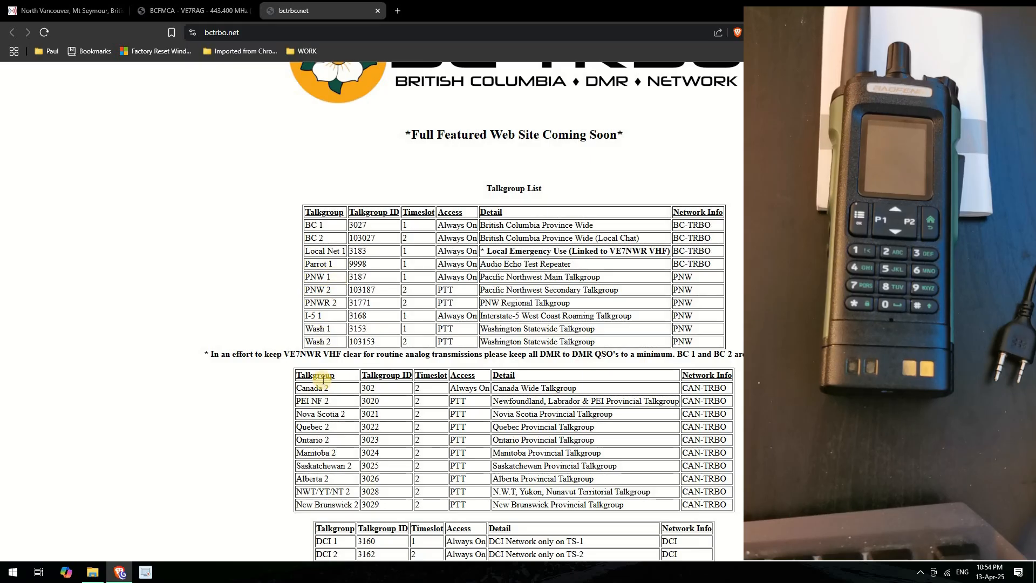
scroll(333, 336, down, 2)
scroll(333, 335, down, 2)
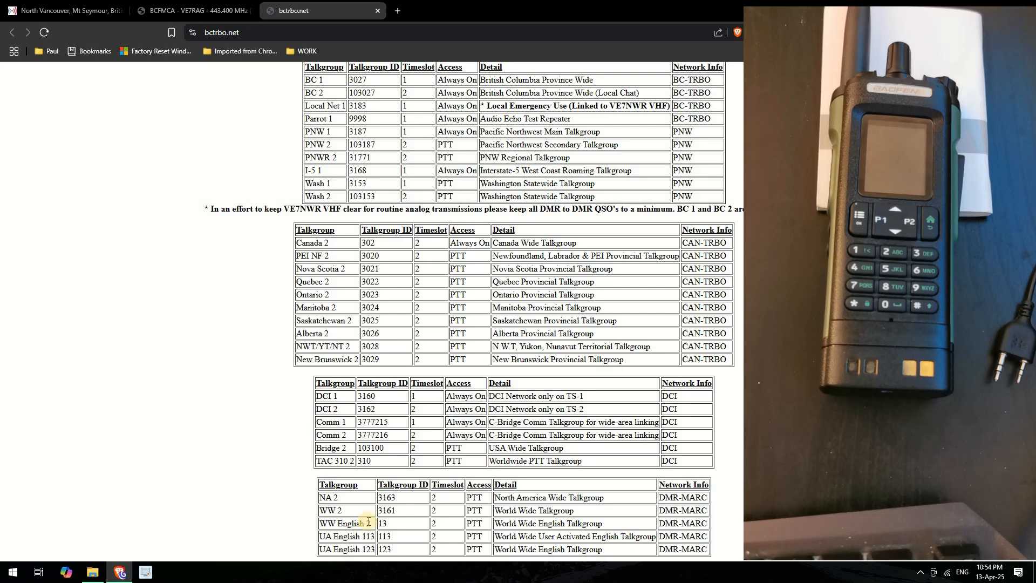
scroll(513, 313, up, 4)
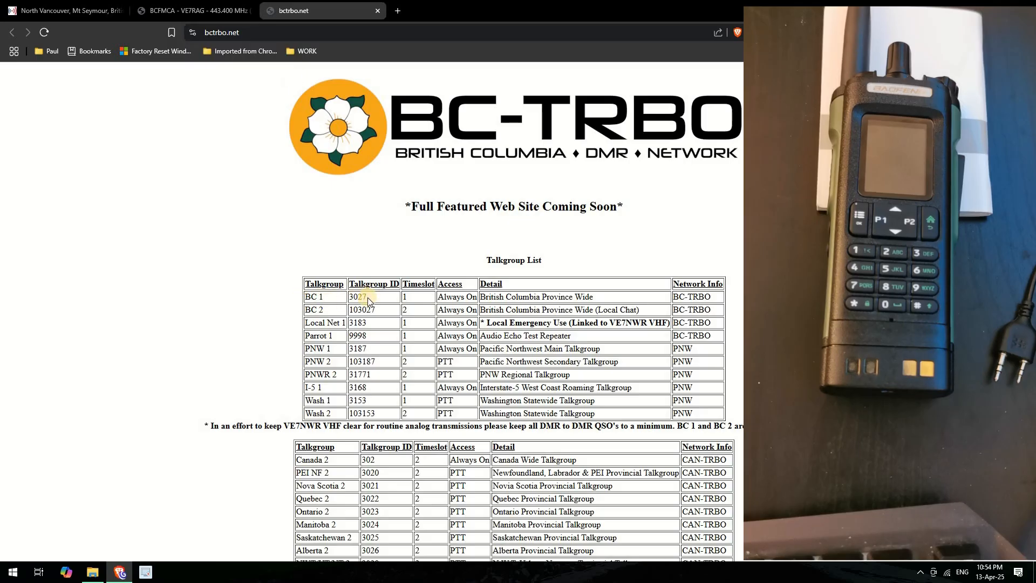
double_click(405, 297)
click(756, 178)
Launch CPS DMR V1.28 and read the radio's data with Program > Read data
click(974, 5)
double_click(106, 291)
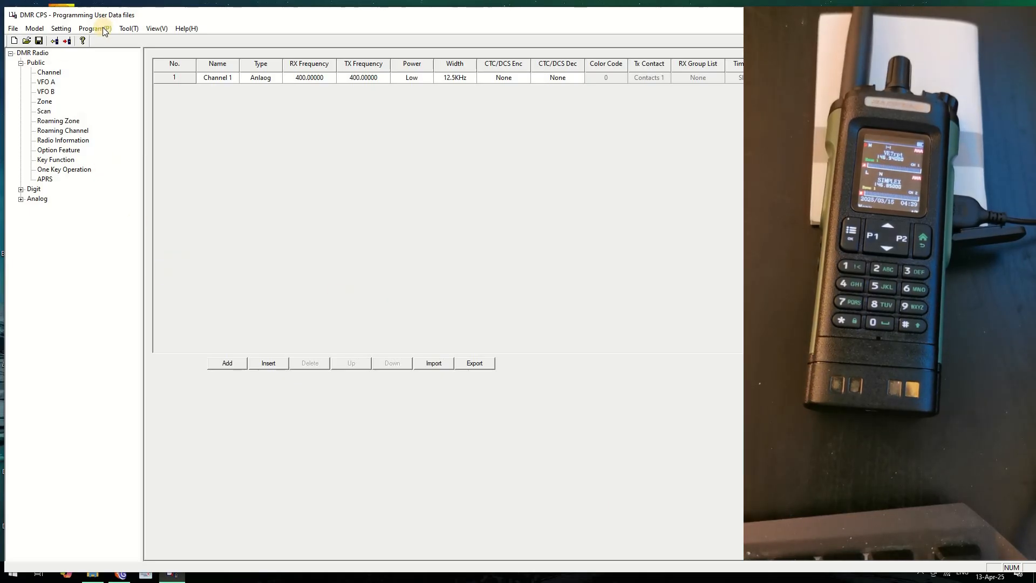
click(127, 30)
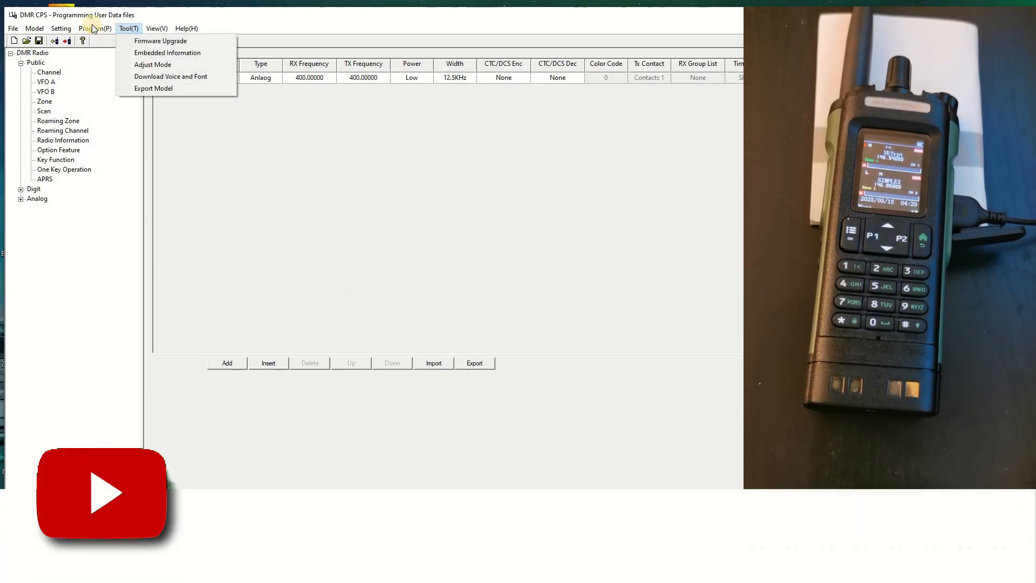
click(101, 41)
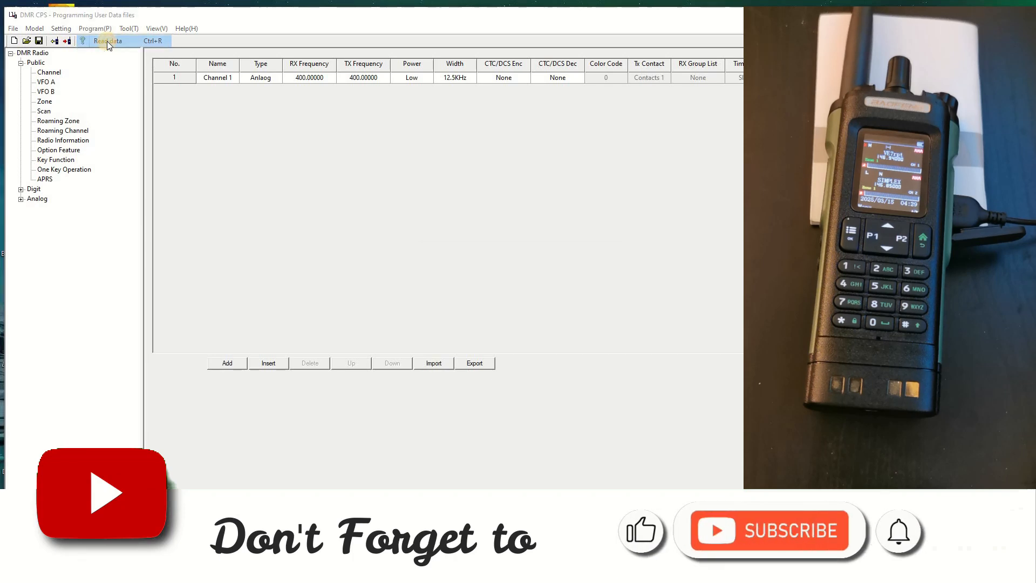
click(488, 314)
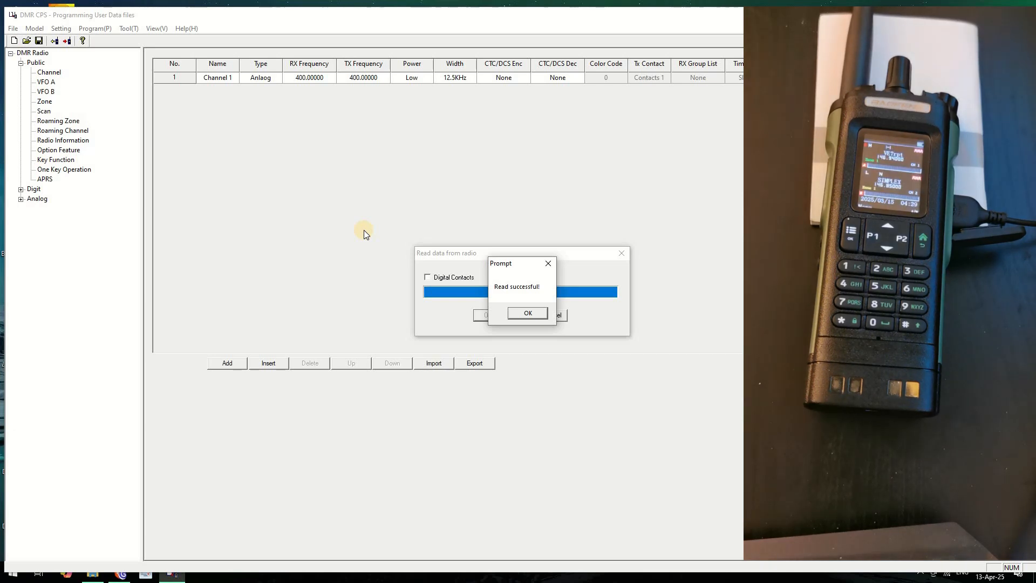
Acknowledge the read and delete the Channel 1, Channel 2, Channel 3 and SIMPLEX channels
click(534, 314)
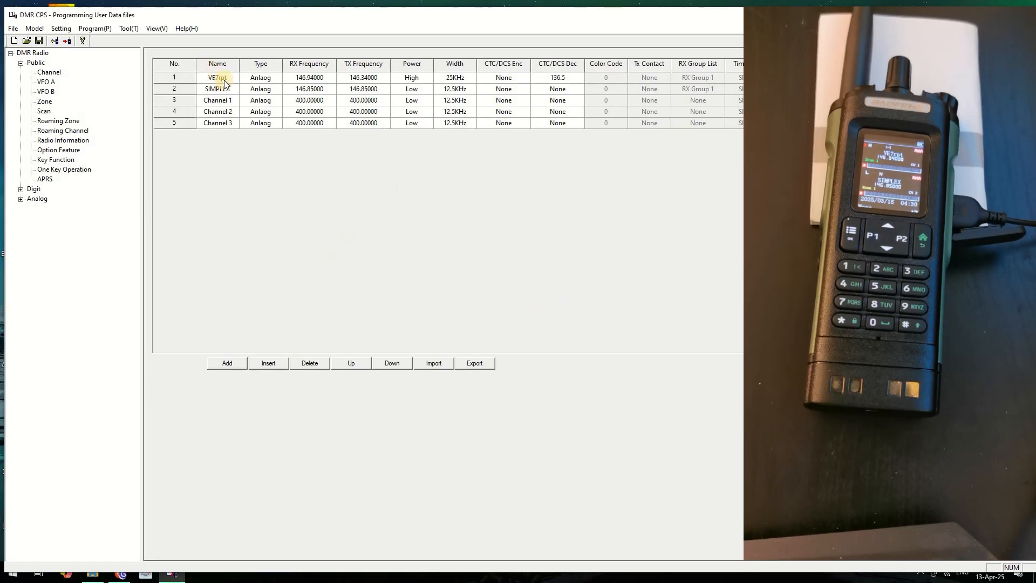
click(176, 102)
click(312, 364)
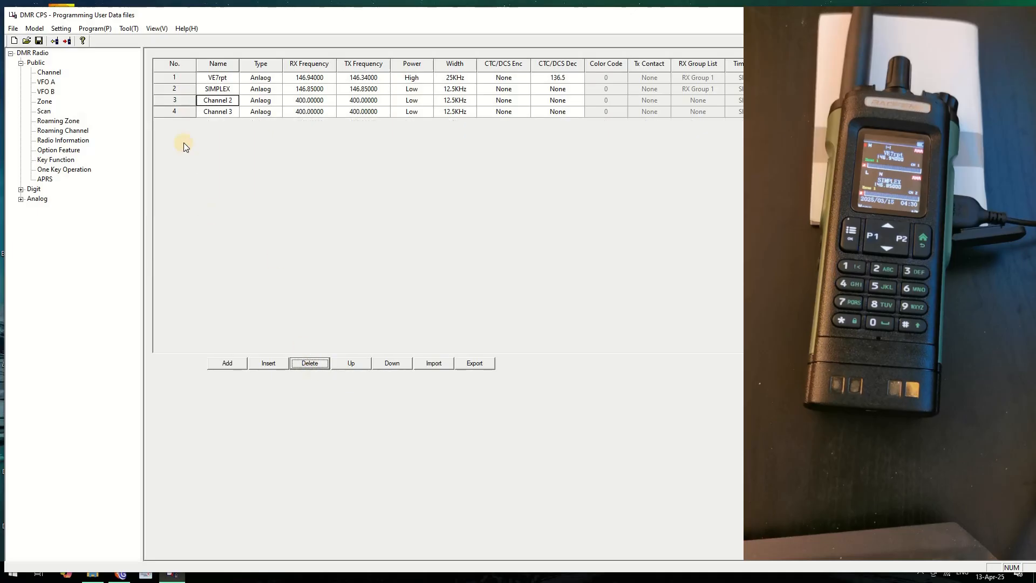
click(309, 367)
click(310, 368)
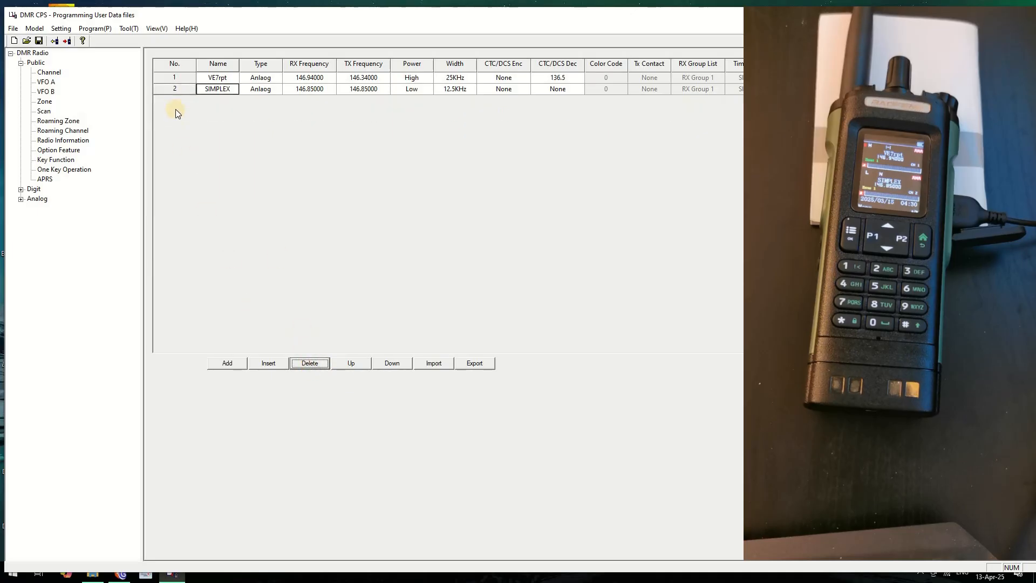
click(180, 87)
click(306, 362)
Rename the VE7rpt channel to VE7RAG using the call sign copied from RepeaterBook
click(177, 77)
double_click(177, 77)
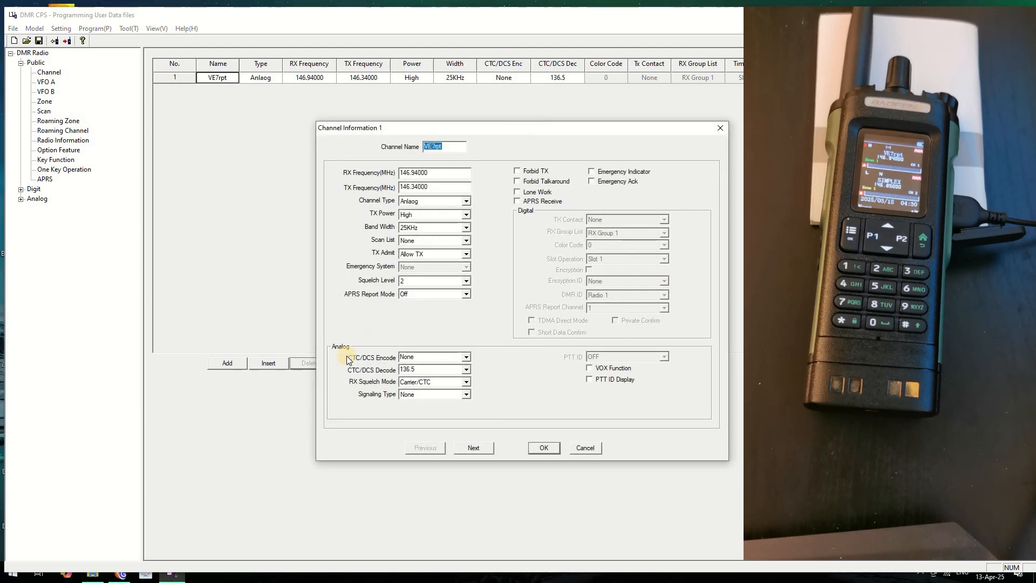
click(124, 577)
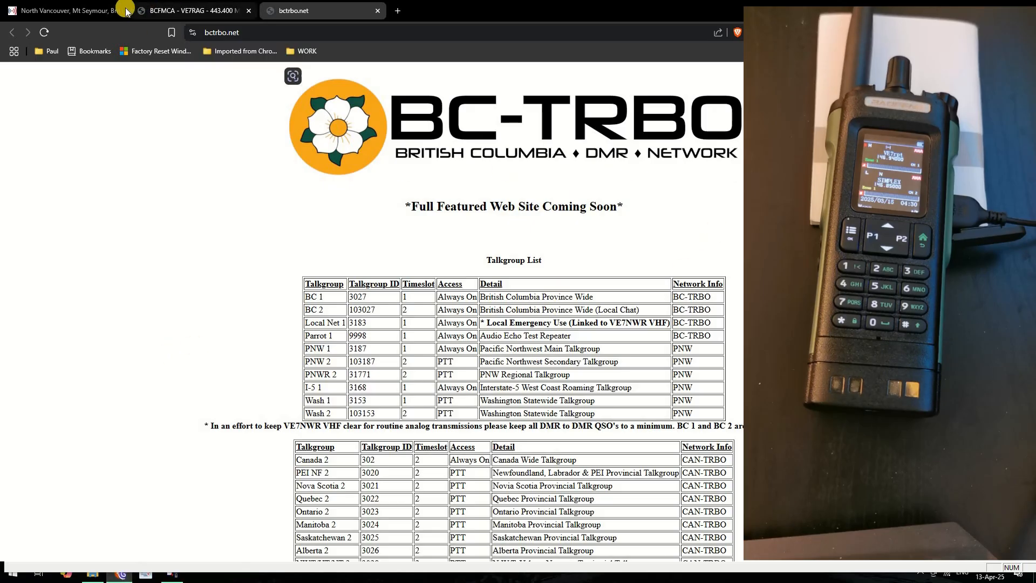
click(65, 11)
scroll(181, 164, up, 3)
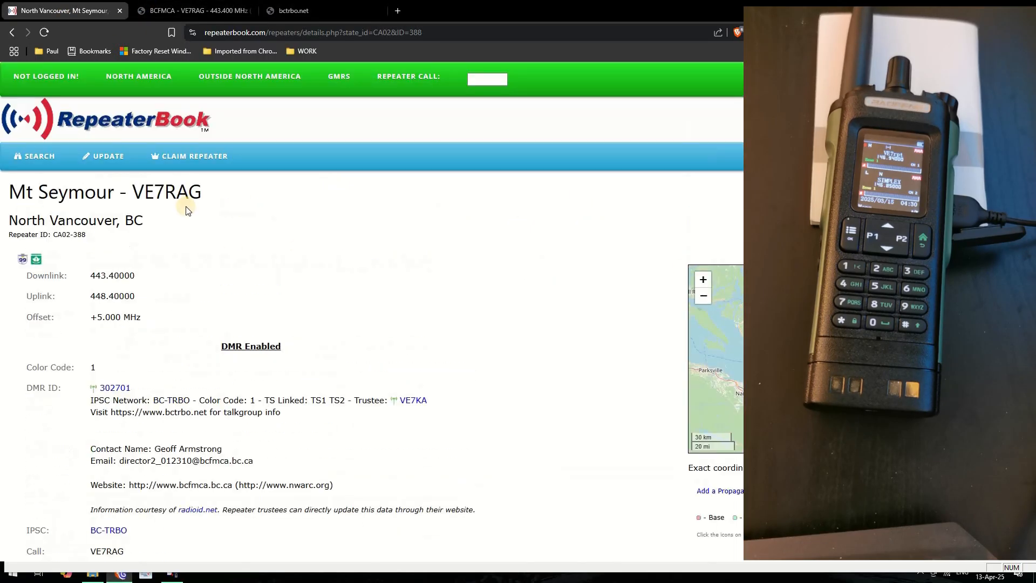
drag(202, 192, 130, 194)
key(ctrl+c)
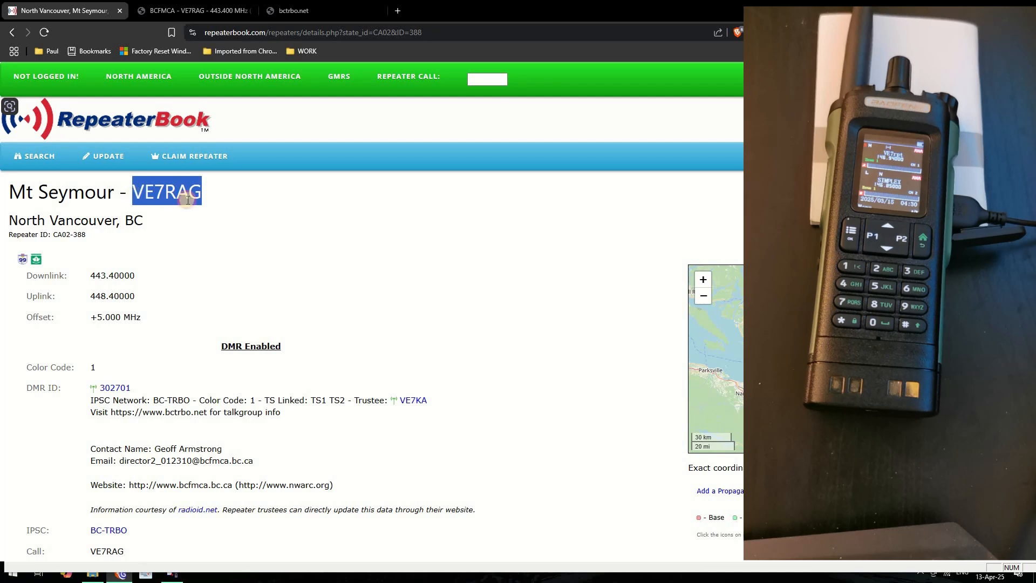
right_click(186, 199)
click(244, 165)
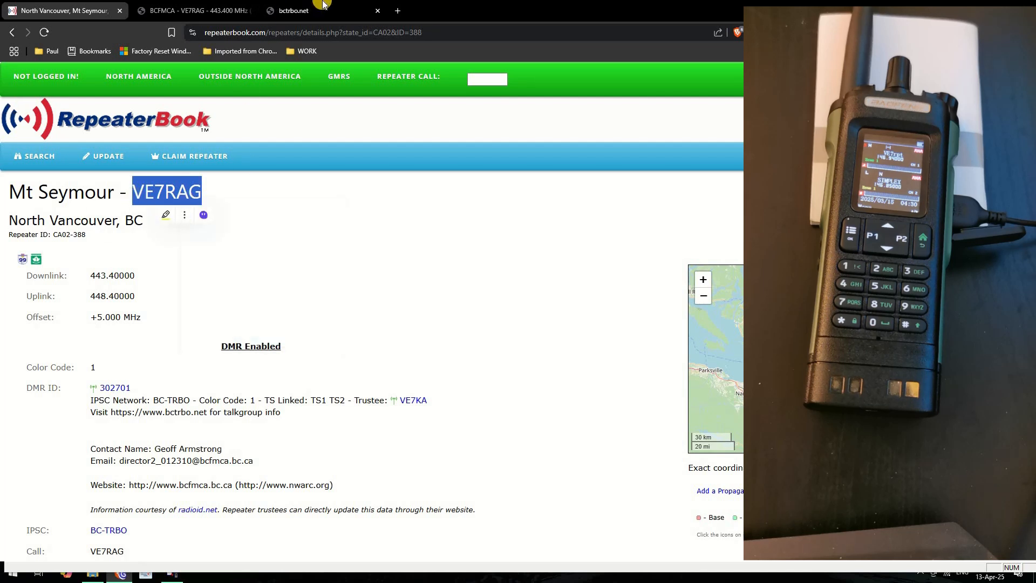
click(173, 576)
drag(424, 146, 453, 148)
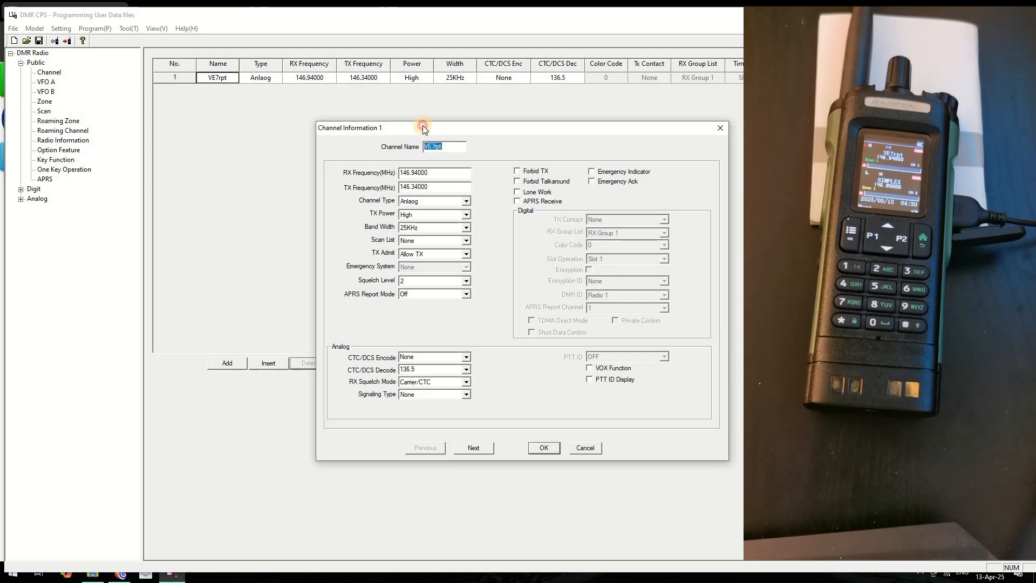
key(ctrl+v)
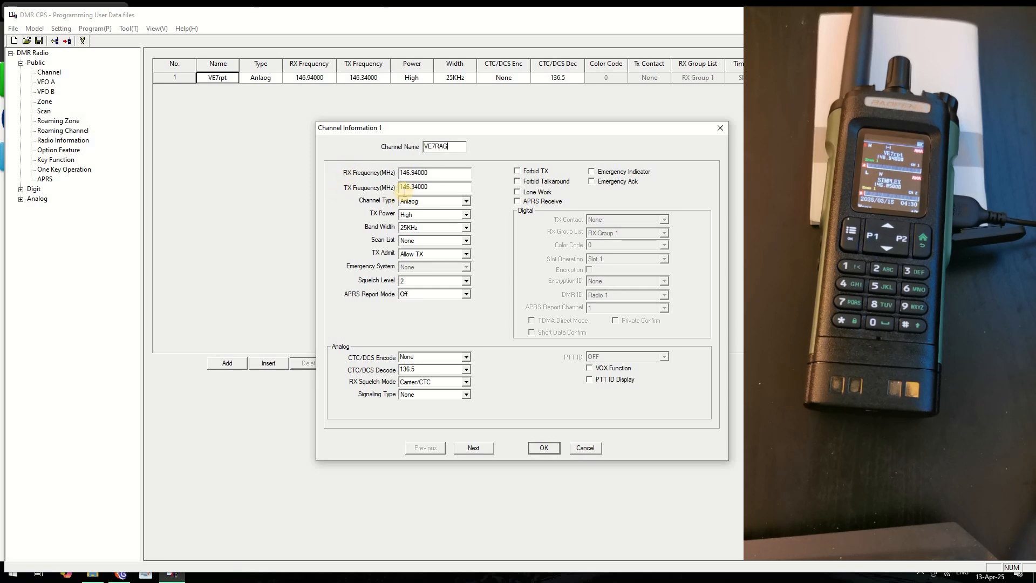
Copy the 443.40000 downlink frequency from the RepeaterBook page
click(121, 574)
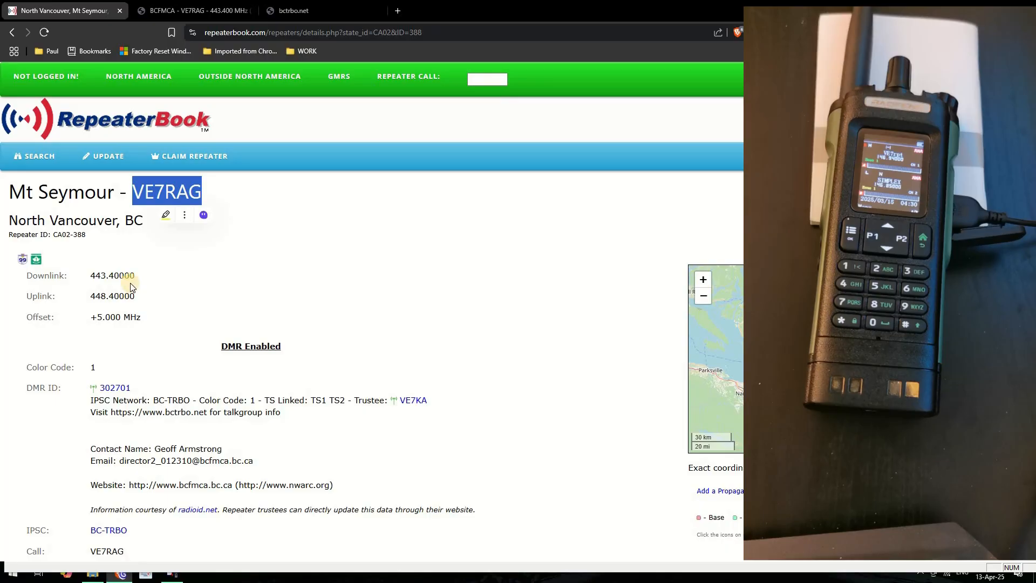
drag(135, 276, 89, 276)
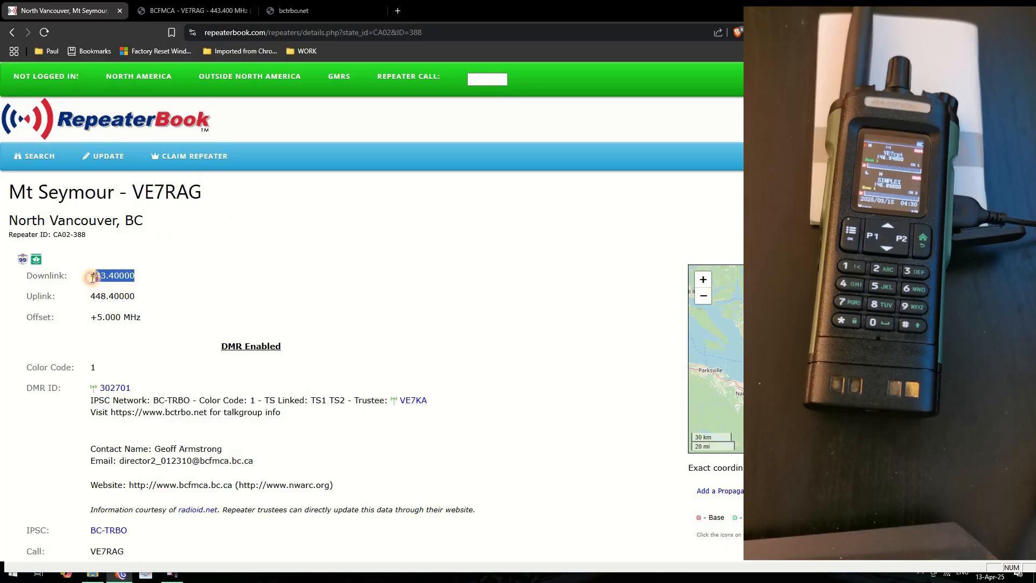
right_click(106, 274)
click(144, 280)
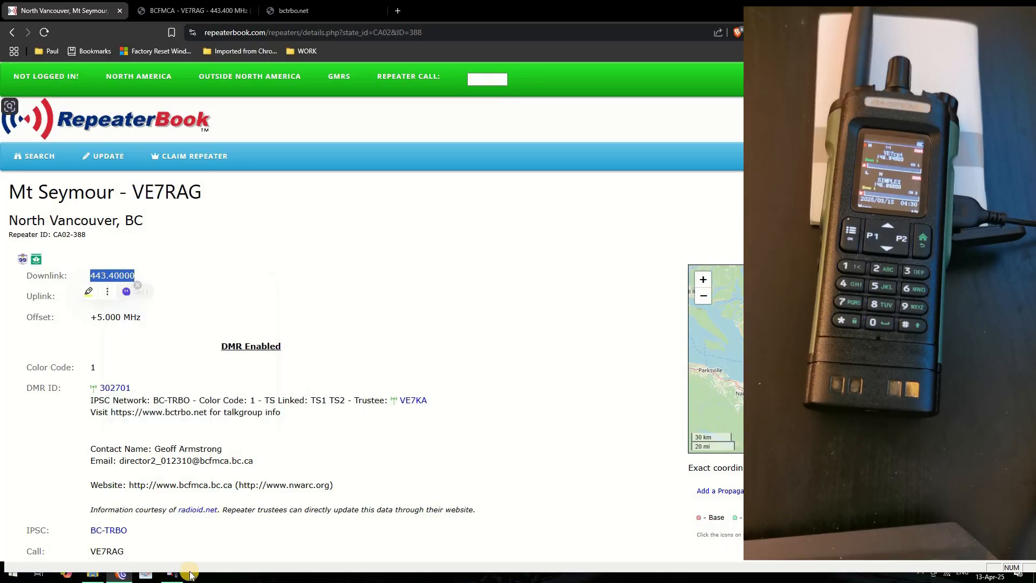
Replace the 146.94000 receive frequency with 443.4 on the VE7RAG channel
click(174, 573)
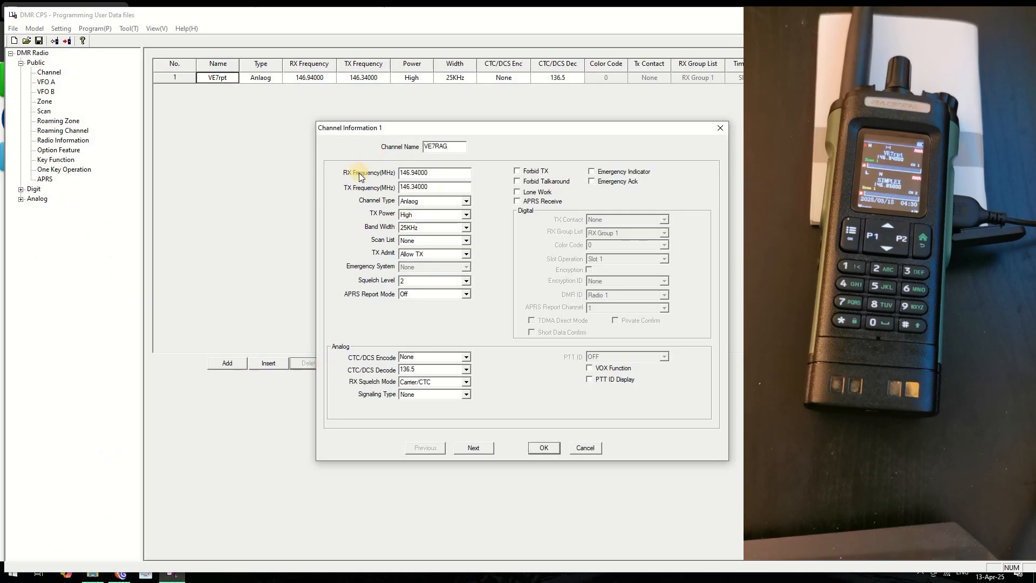
drag(455, 174, 352, 172)
drag(439, 171, 370, 181)
text(443.4)
click(435, 187)
Check RepeaterBook for the VE7RAG uplink frequency of 448.40000
click(120, 574)
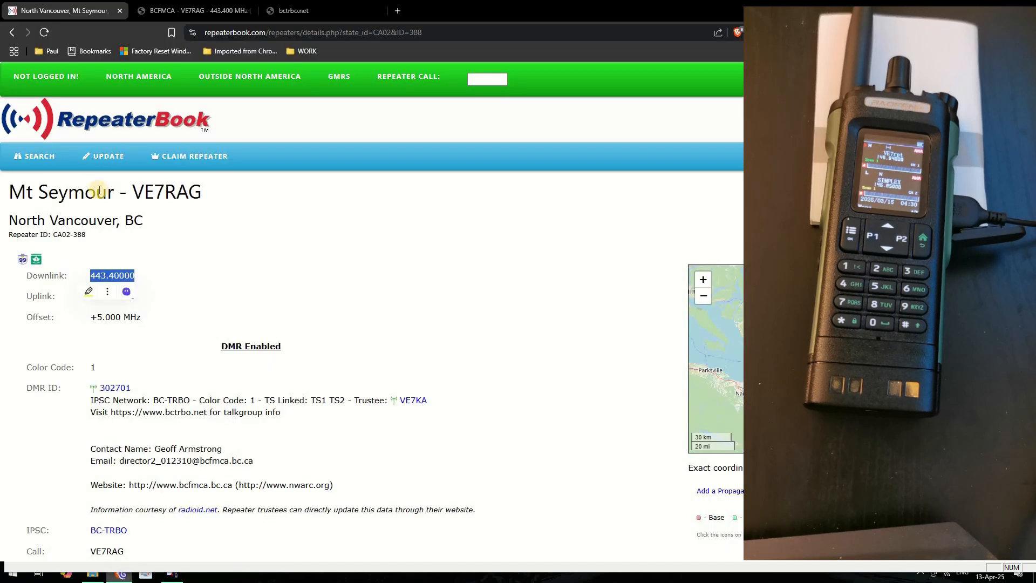
click(116, 298)
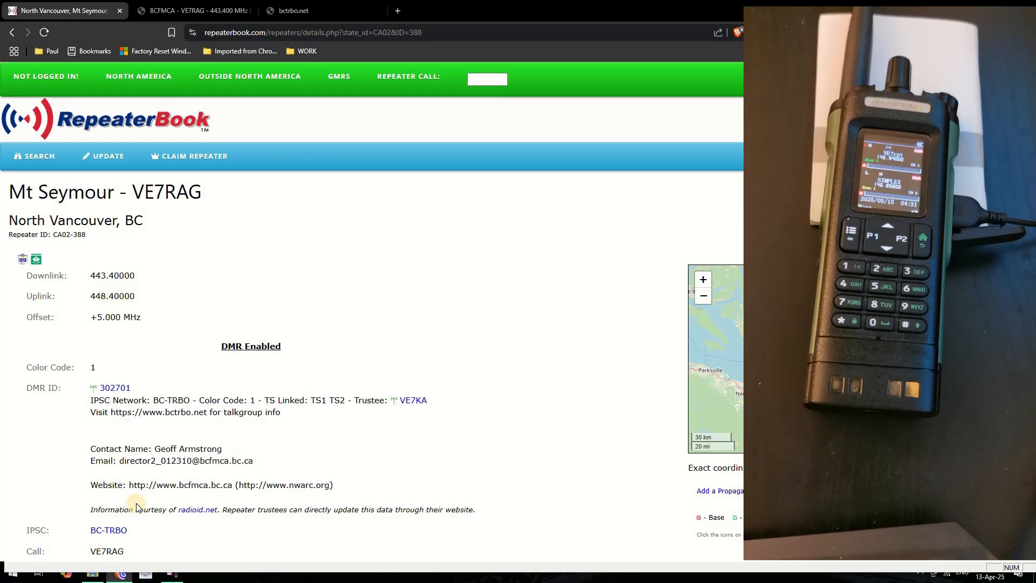
click(174, 575)
Replace the 146.34000 transmit frequency with 448.4, keep APRS Off, and make the channel Digital
drag(435, 188, 350, 188)
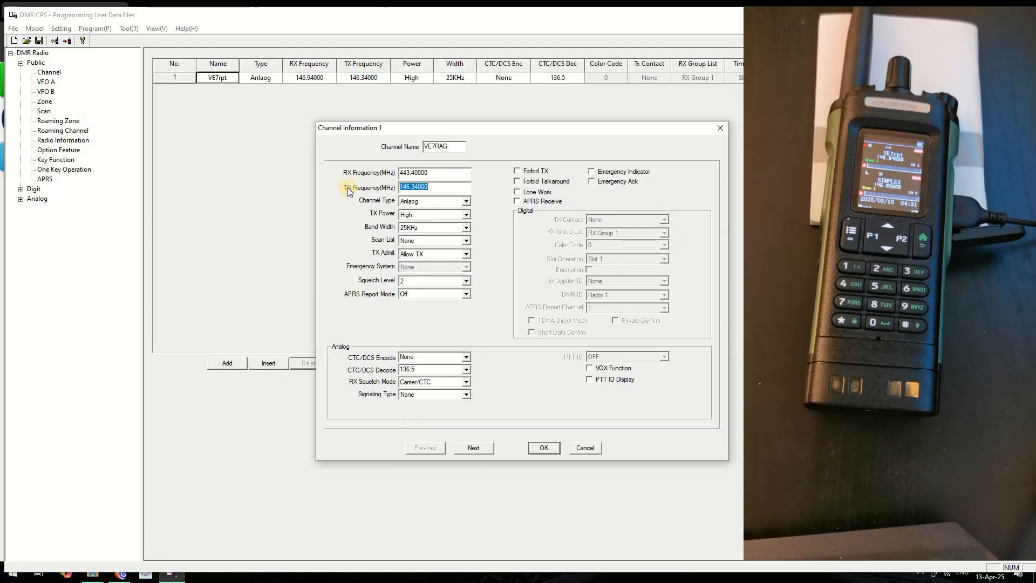
text(448.4)
click(466, 294)
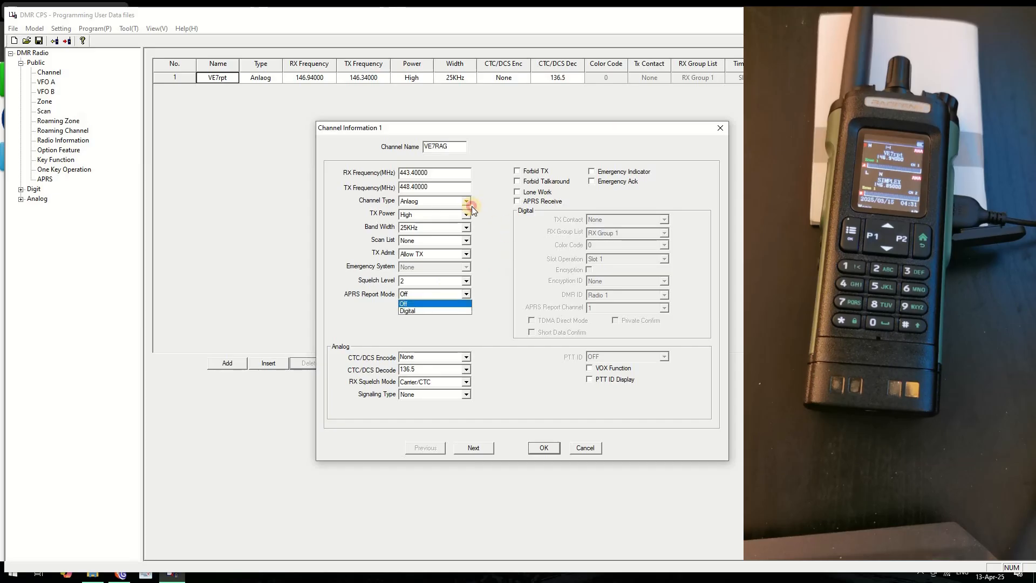
click(472, 206)
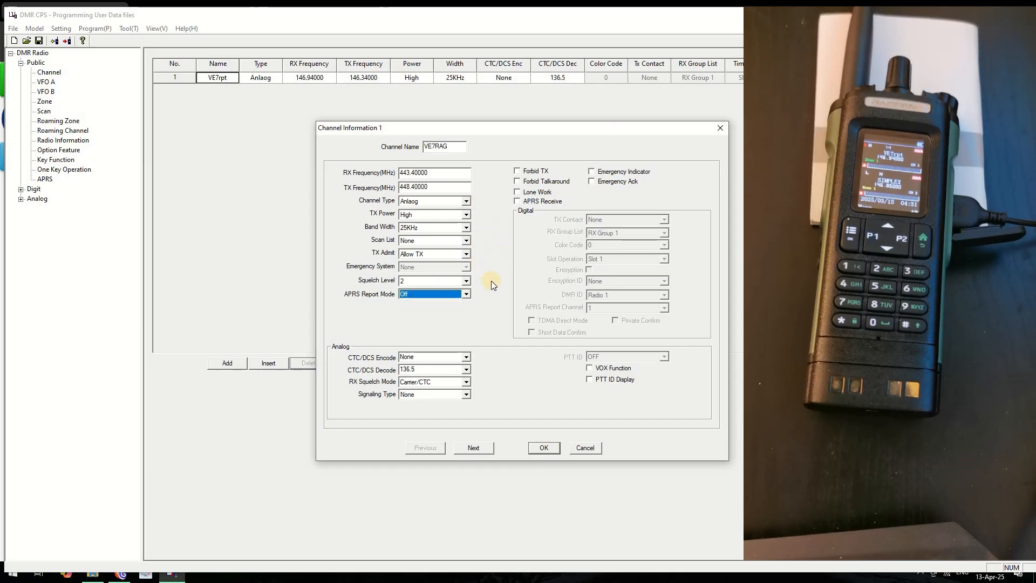
click(467, 201)
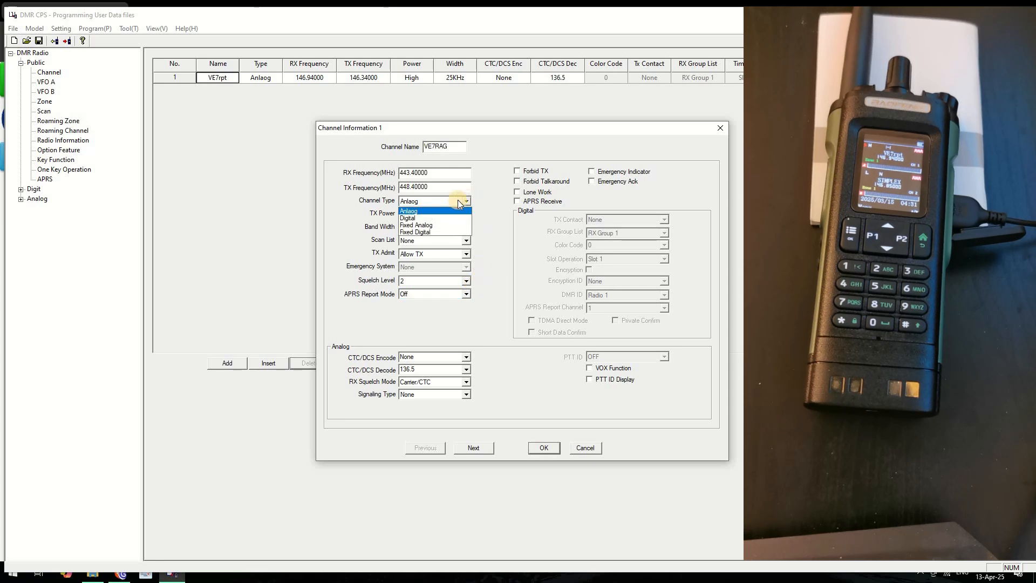
click(409, 218)
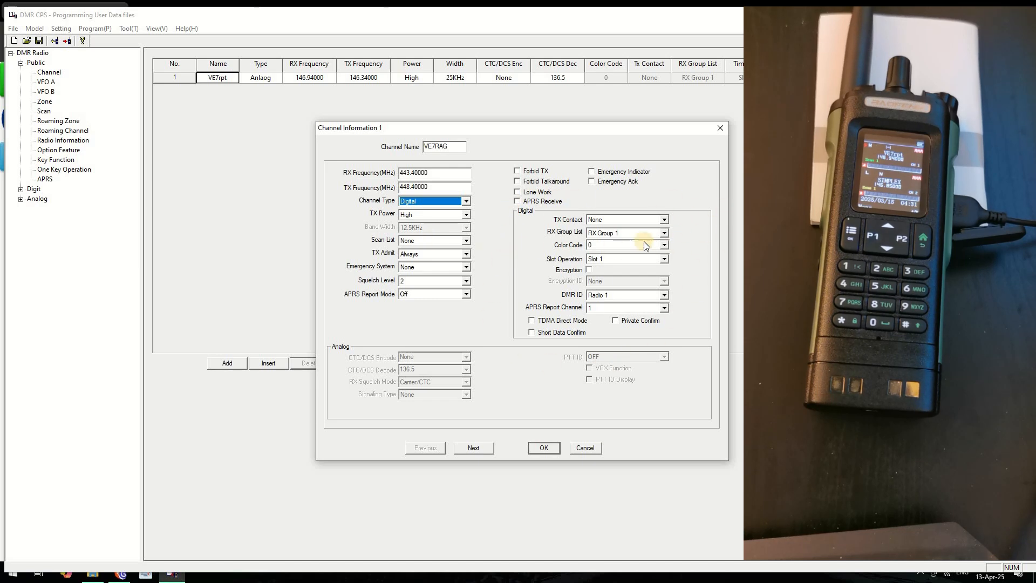
Leave TX Contact at None and RX Group List at RX Group 1
click(665, 220)
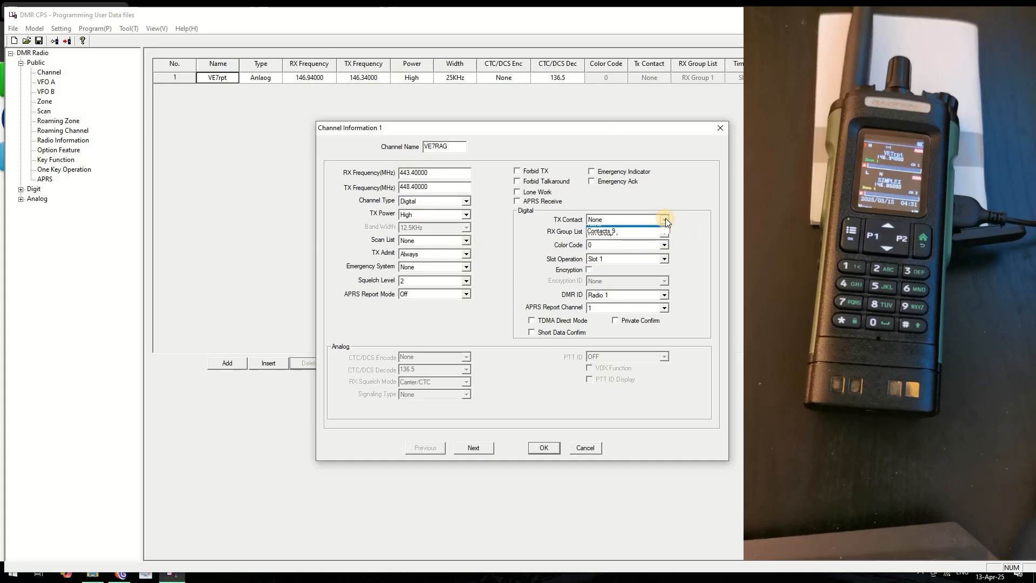
click(668, 219)
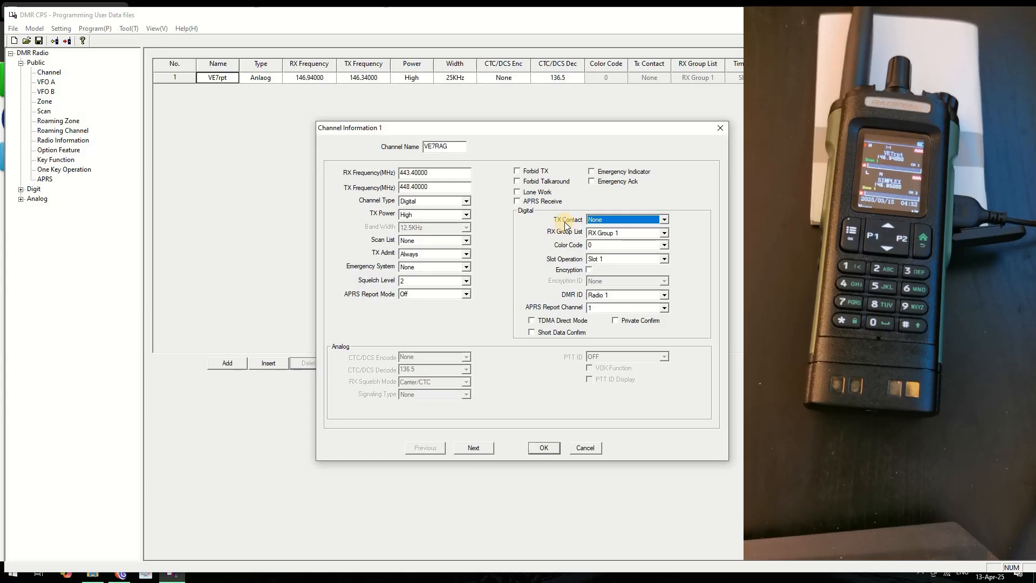
click(617, 233)
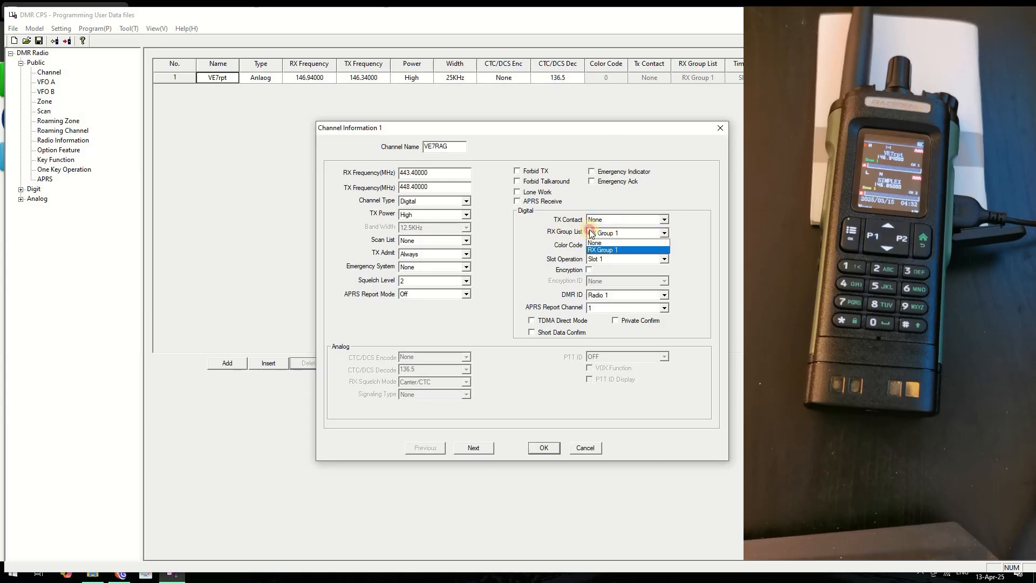
click(561, 233)
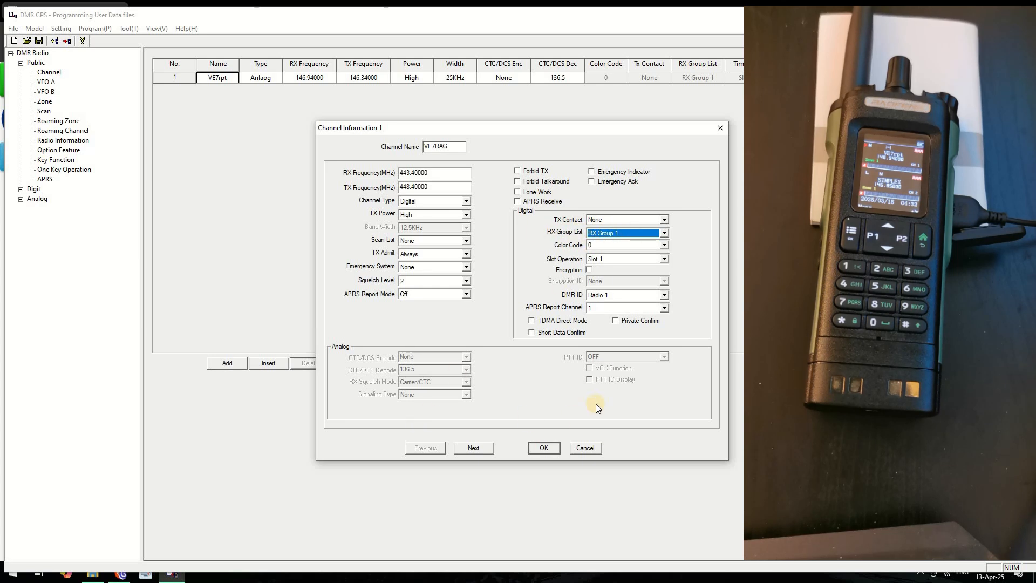
click(121, 577)
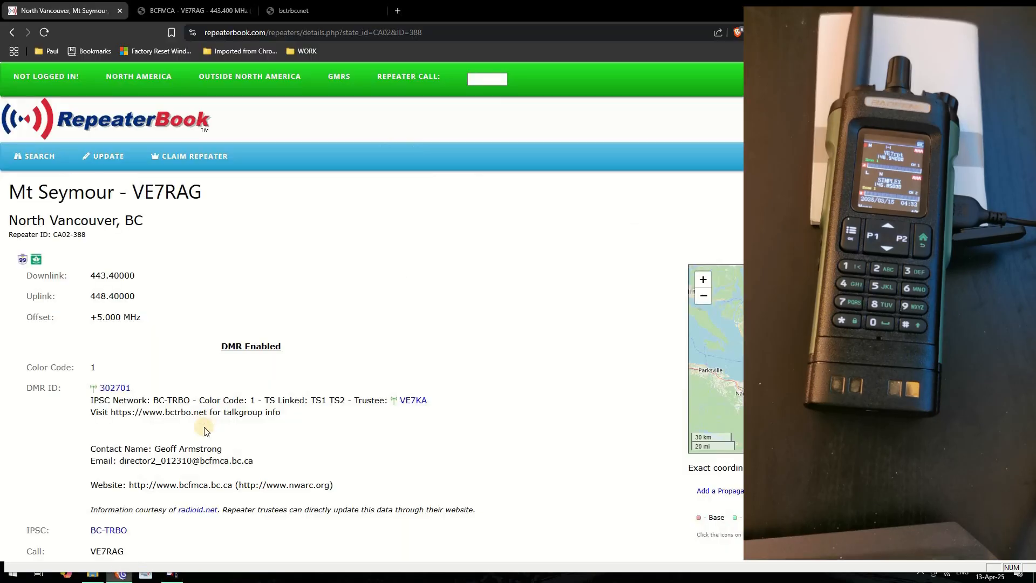
Check the BC-TRBO talkgroups and BCFMCA's VE7RAG color code 1 before returning to DMR CPS
click(355, 6)
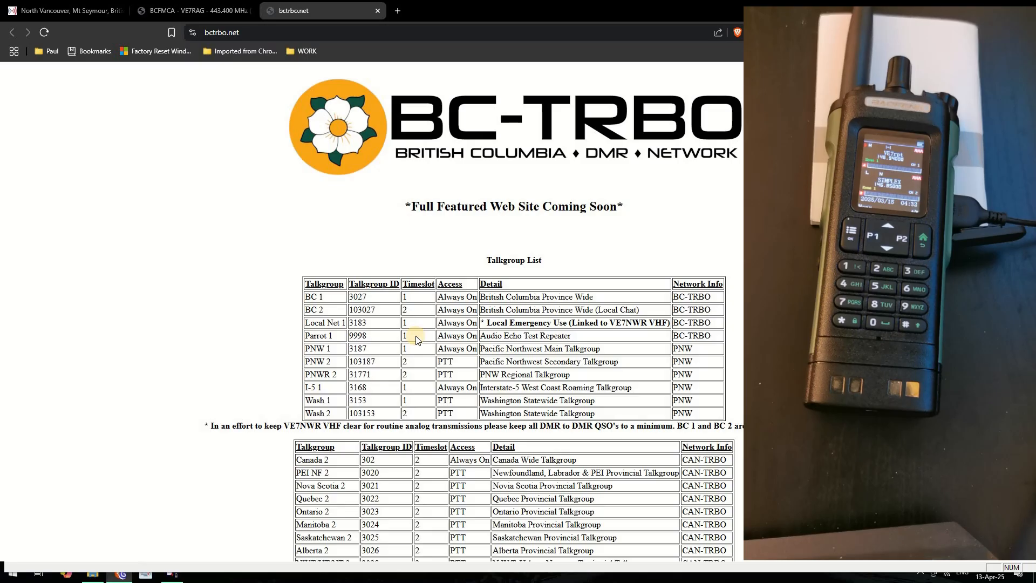
key(alt+Tab)
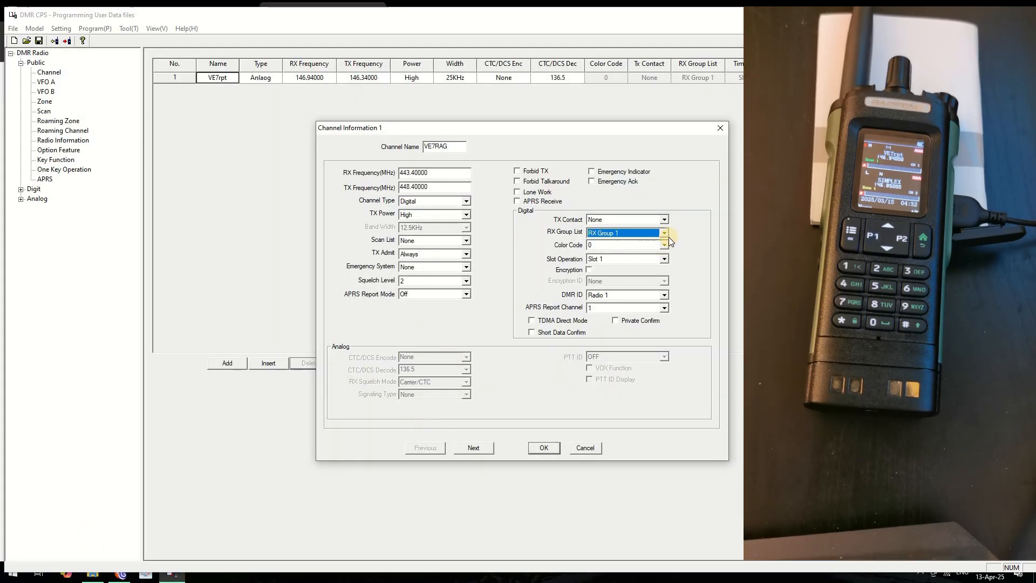
click(118, 574)
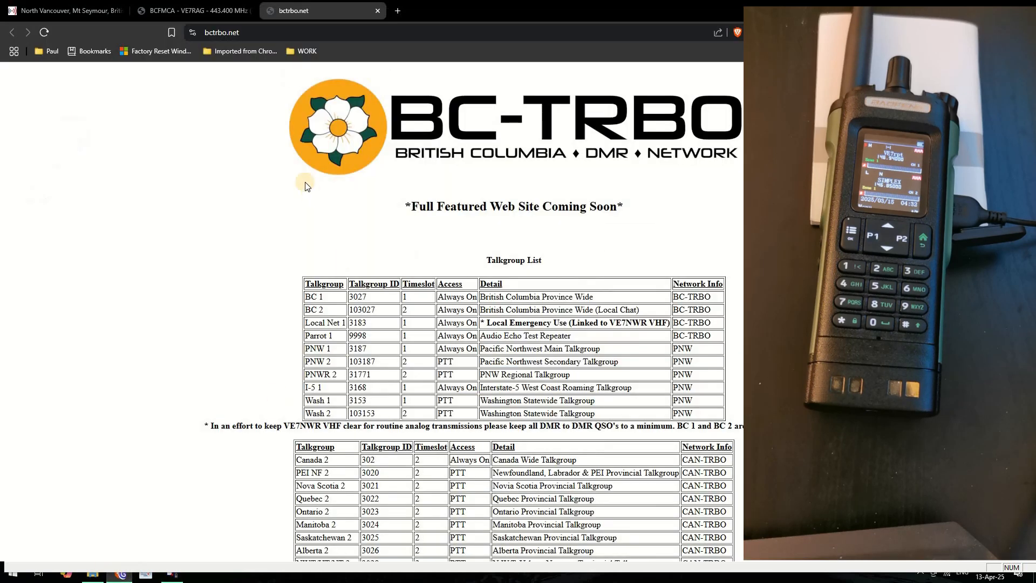
click(163, 10)
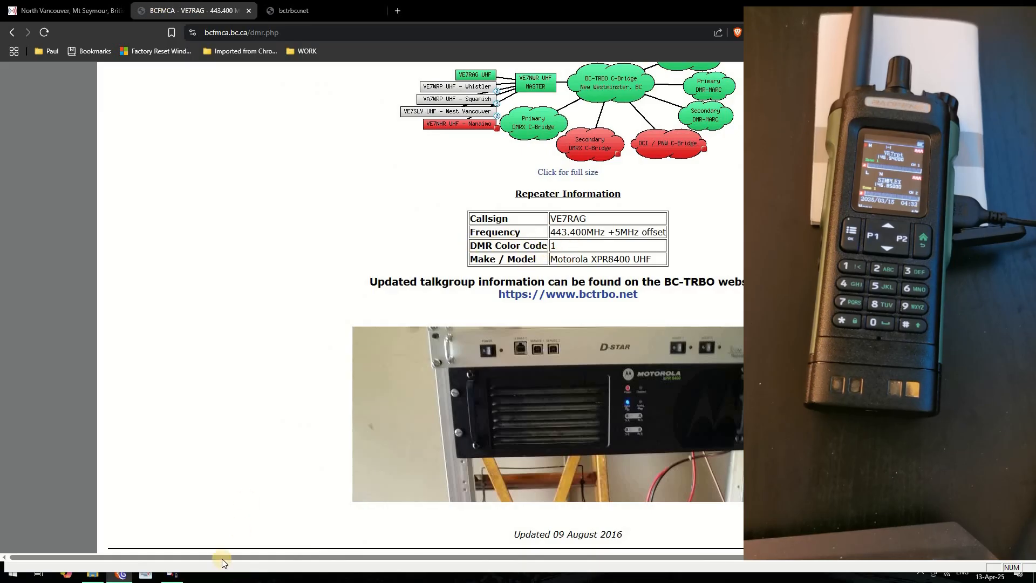
click(173, 575)
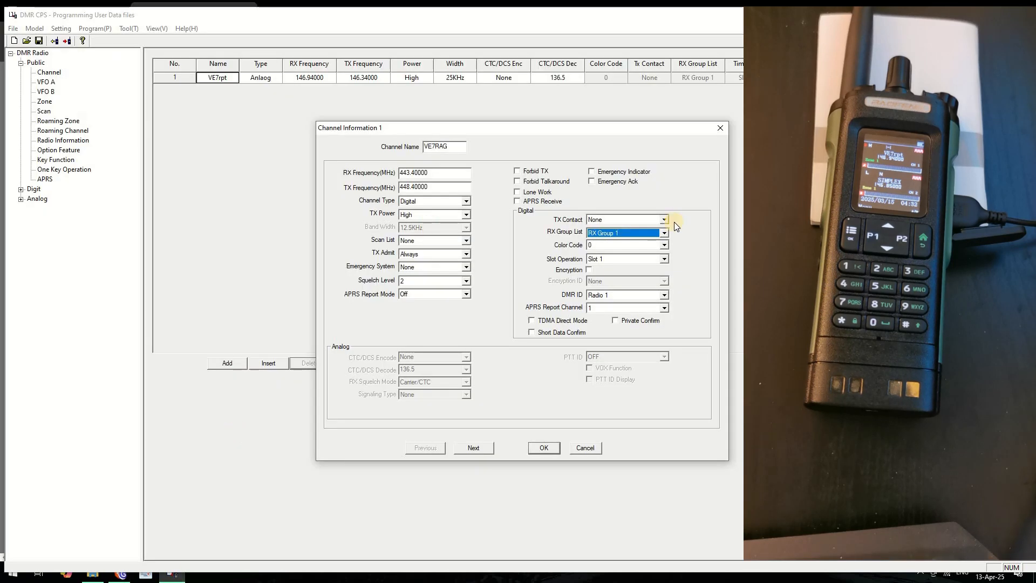
Set the VE7RAG channel's color code to 1 and consult the BC-TRBO talkgroup list
click(665, 246)
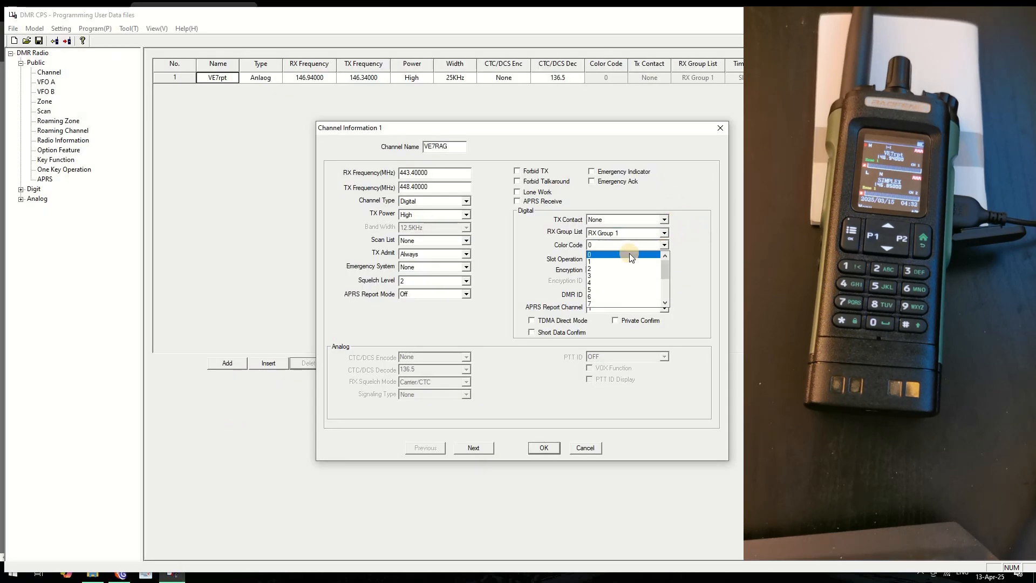
click(604, 262)
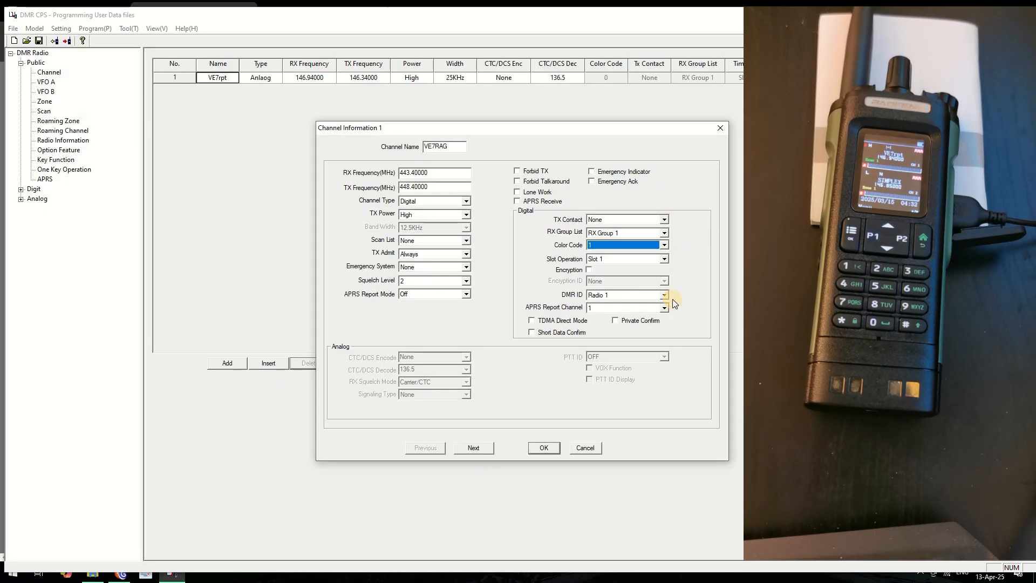
click(124, 576)
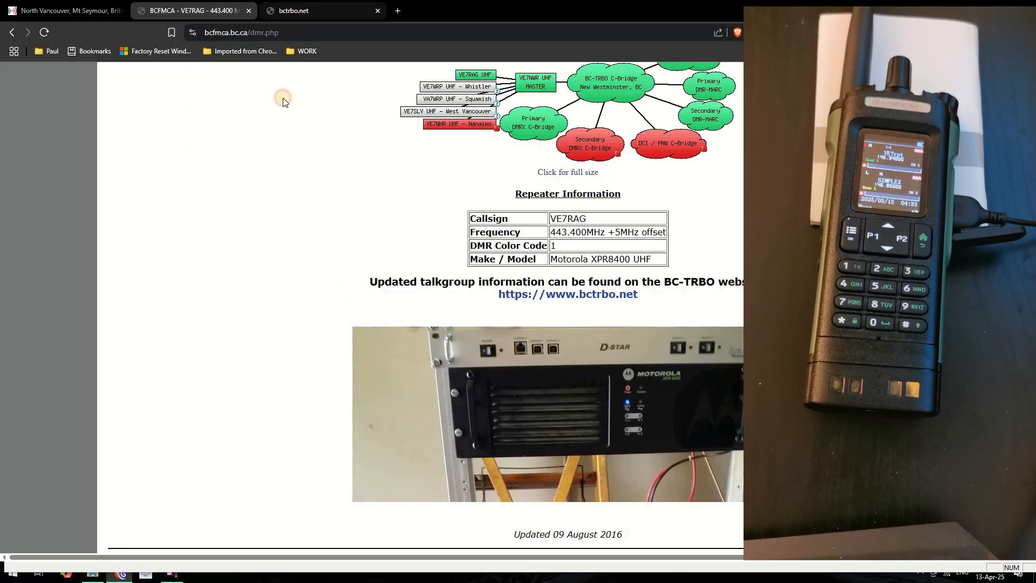
click(294, 11)
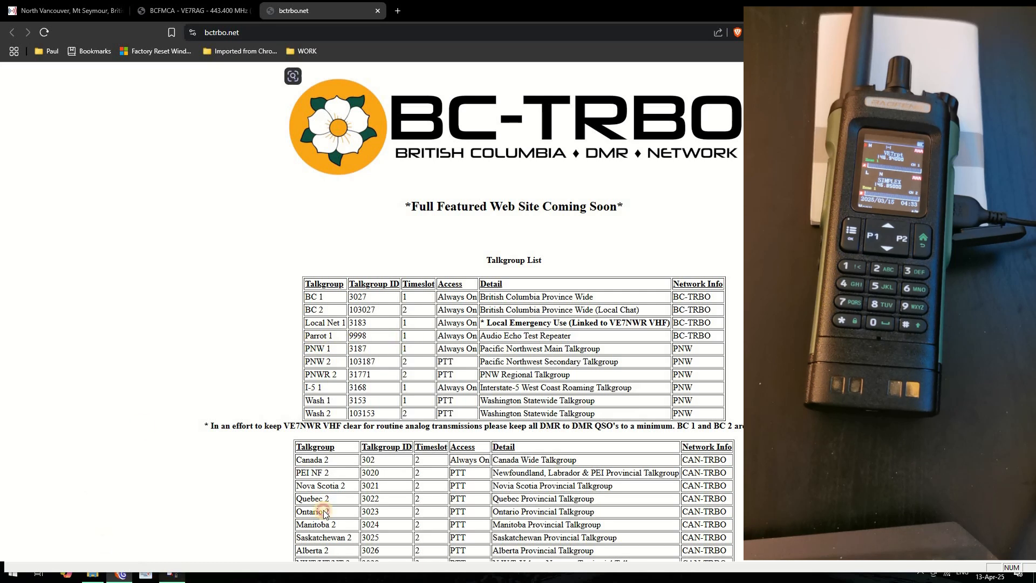
key(alt+Tab)
Set Slot 1, DMR ID Radio 1 and RX Group 1, then save the VE7RAG channel
click(664, 259)
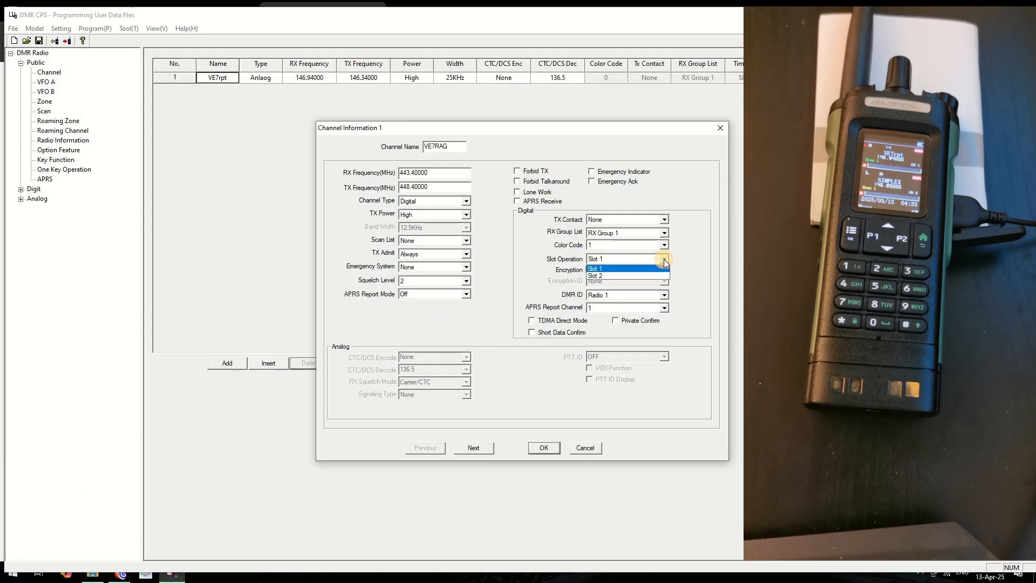
click(664, 259)
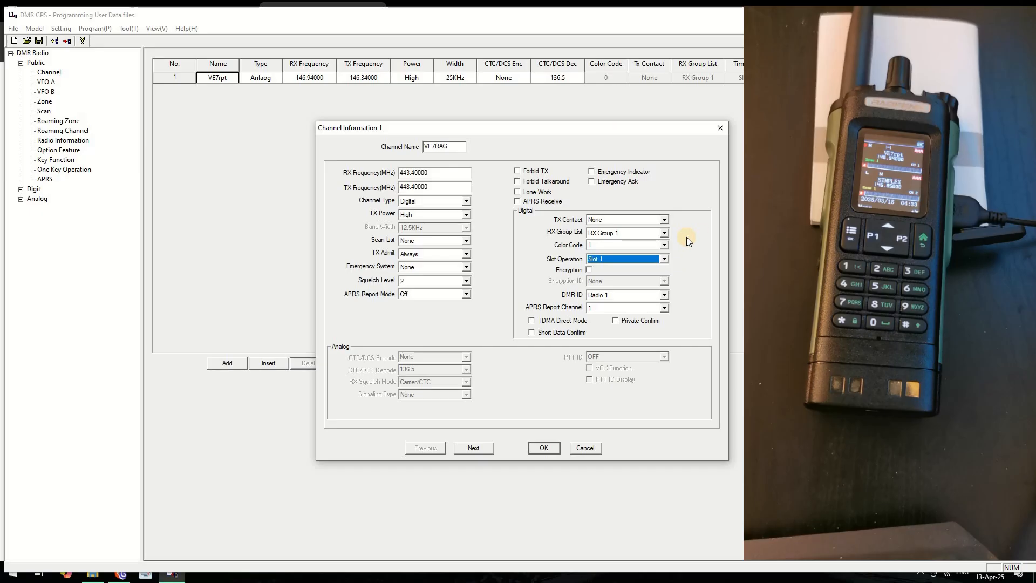
click(630, 296)
click(704, 286)
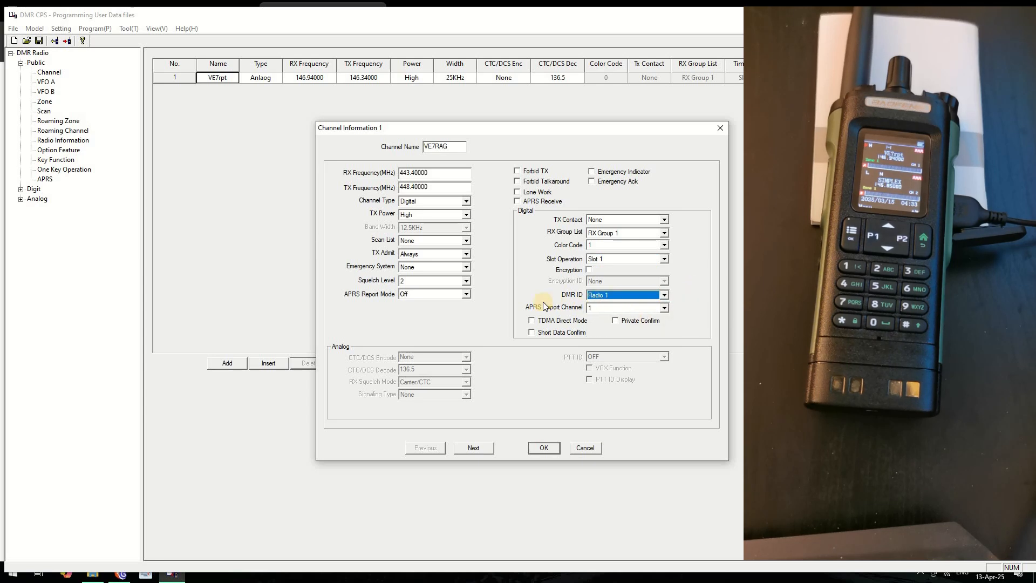
click(630, 235)
click(632, 238)
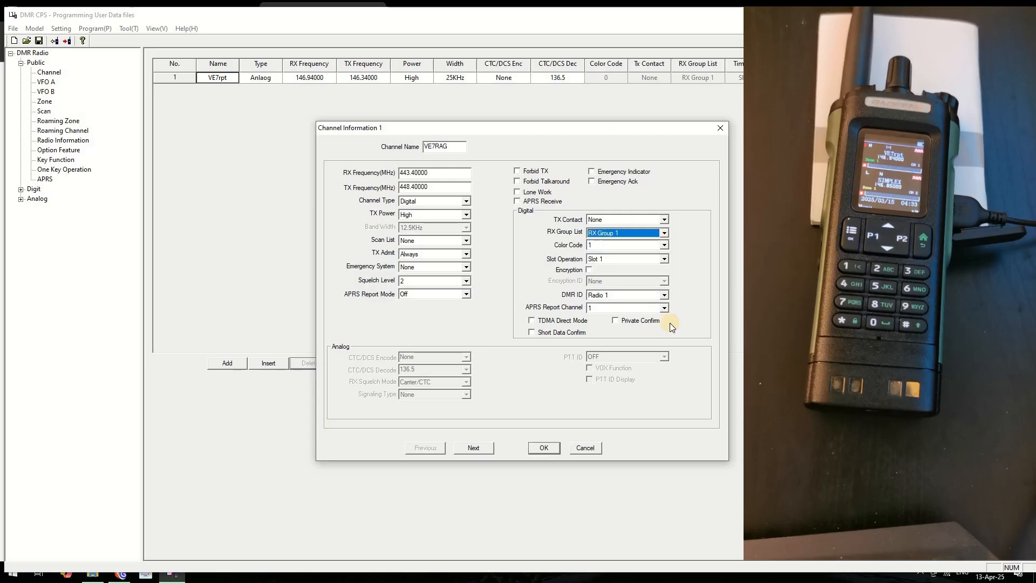
click(545, 449)
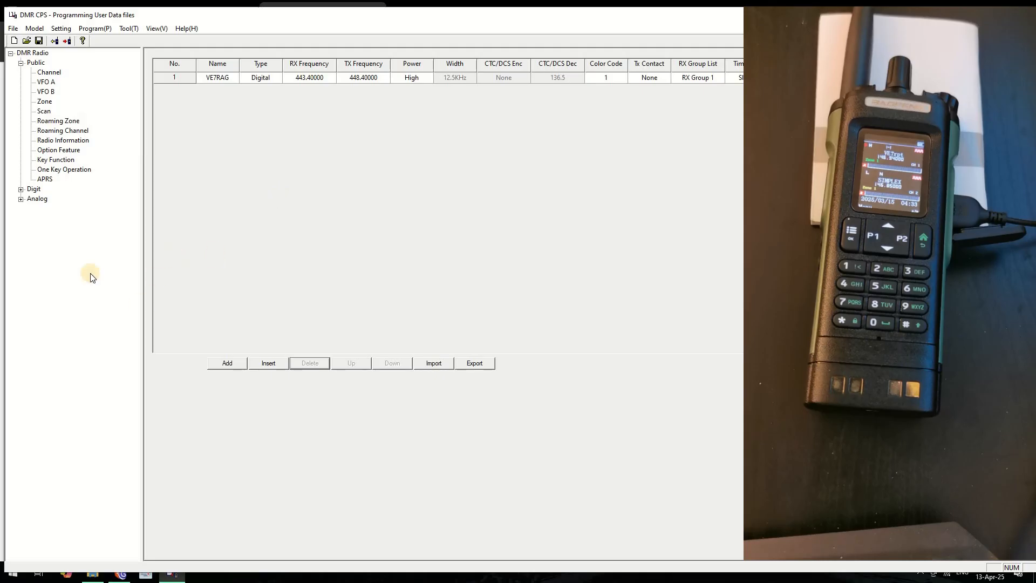
Glance at the BC-TRBO talkgroup list, then expand Digit and show Digital Contacts with Contacts 1
click(119, 575)
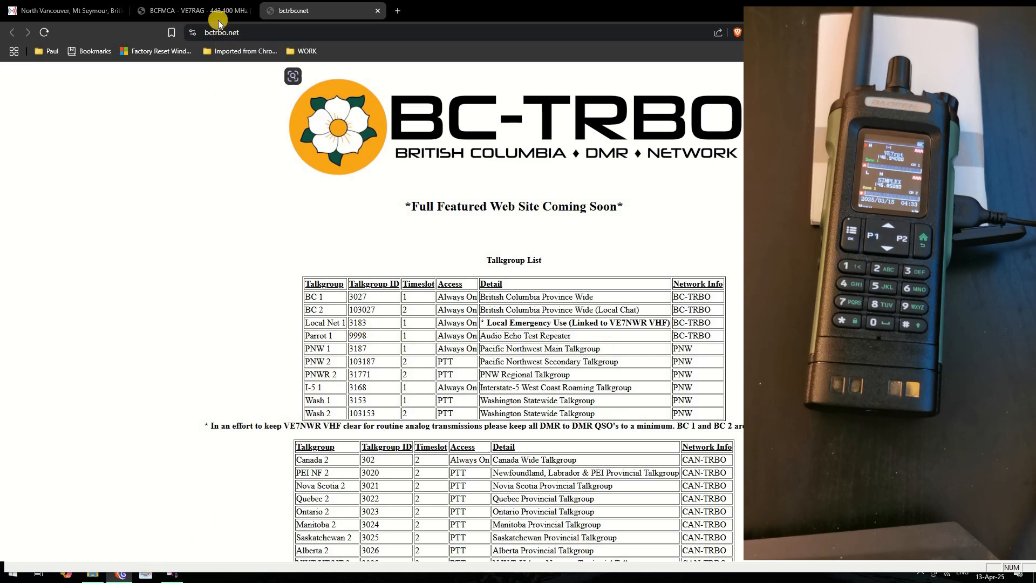
click(176, 576)
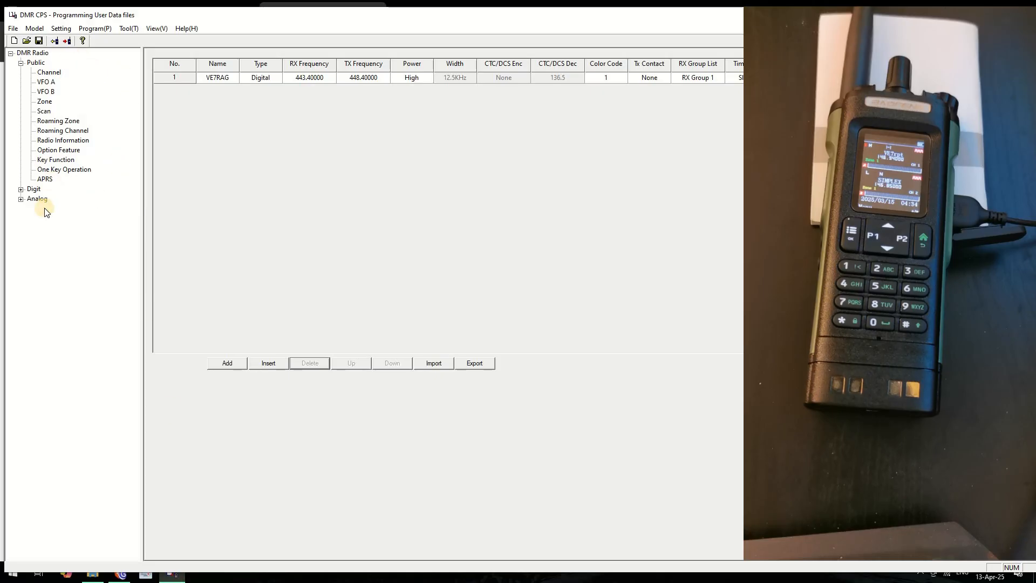
click(22, 190)
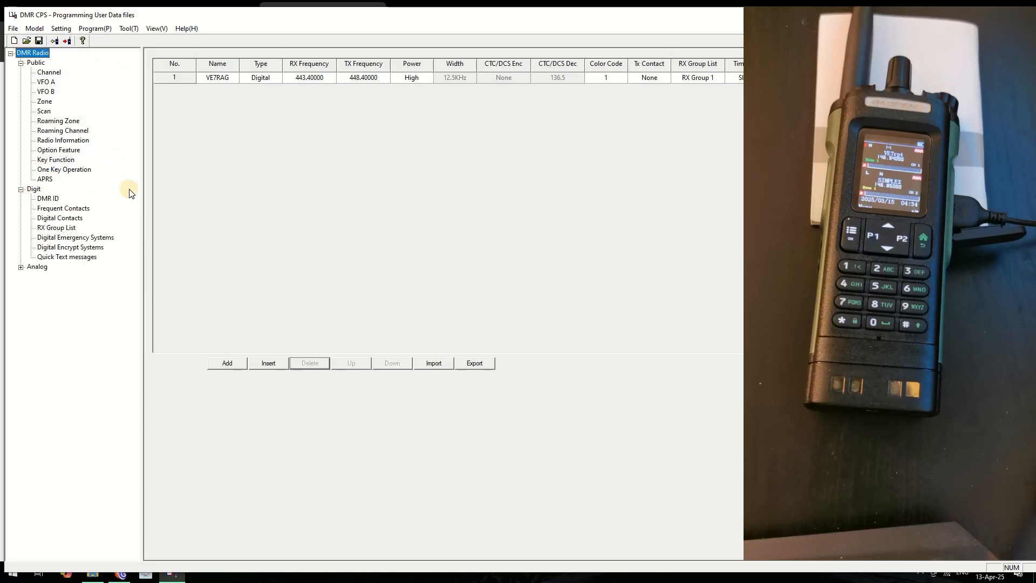
click(52, 219)
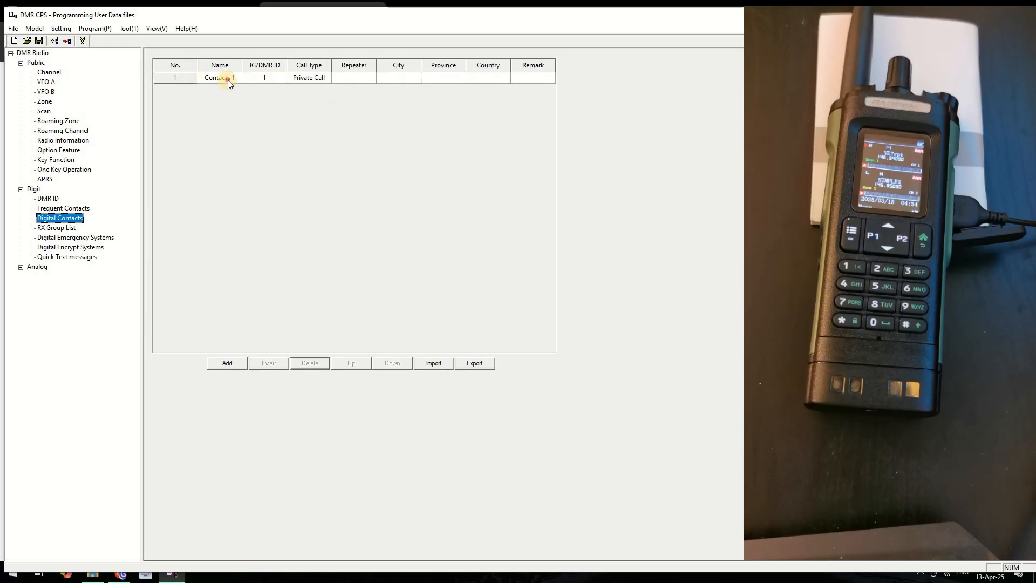
Open Contacts 1 and start replacing its name with 'Parro'
click(228, 79)
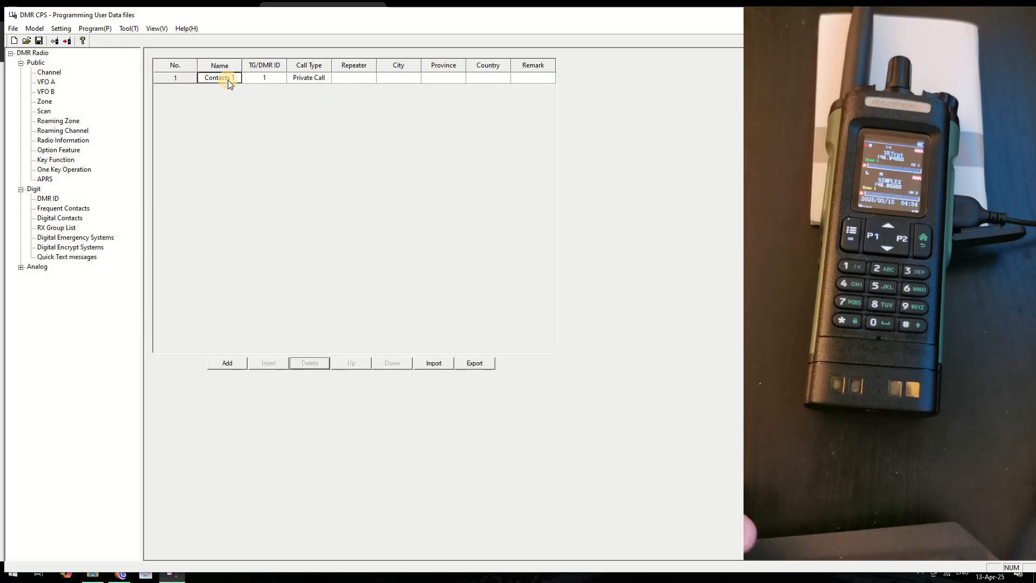
double_click(184, 75)
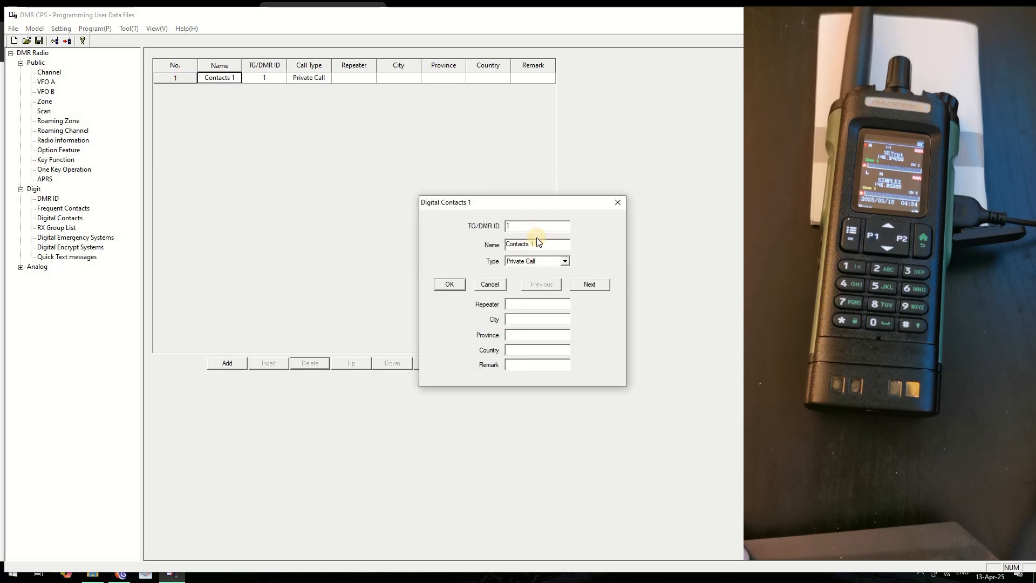
drag(537, 240, 448, 240)
text(P)
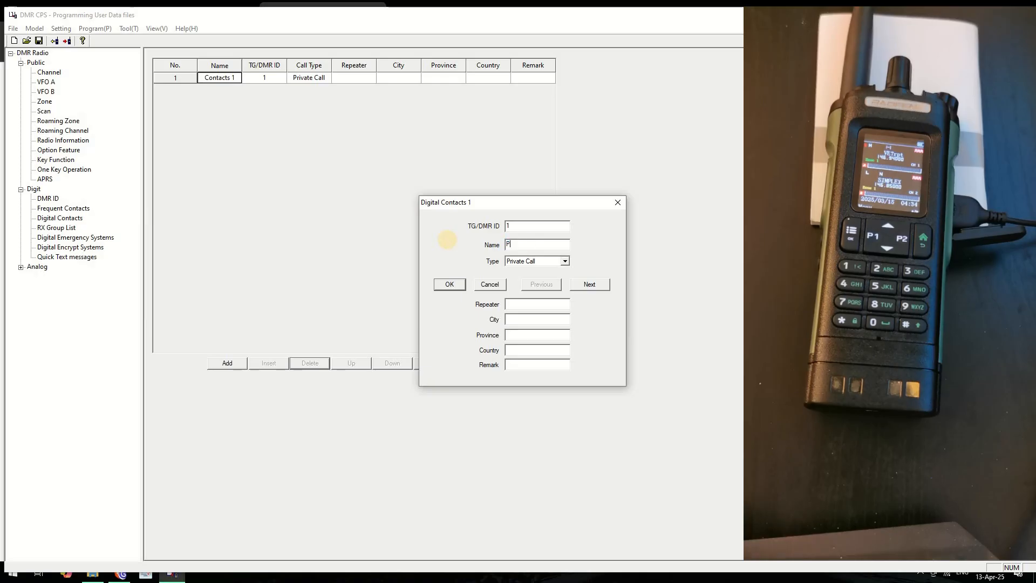
text(arrot)
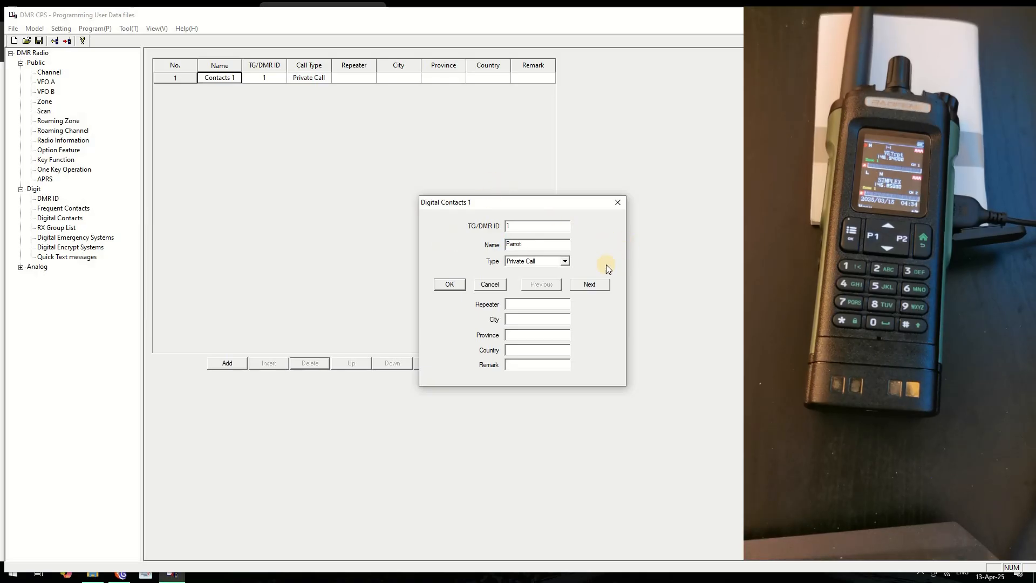
Review the call type options, cancel the contact edit, and show the RX Group List
click(567, 260)
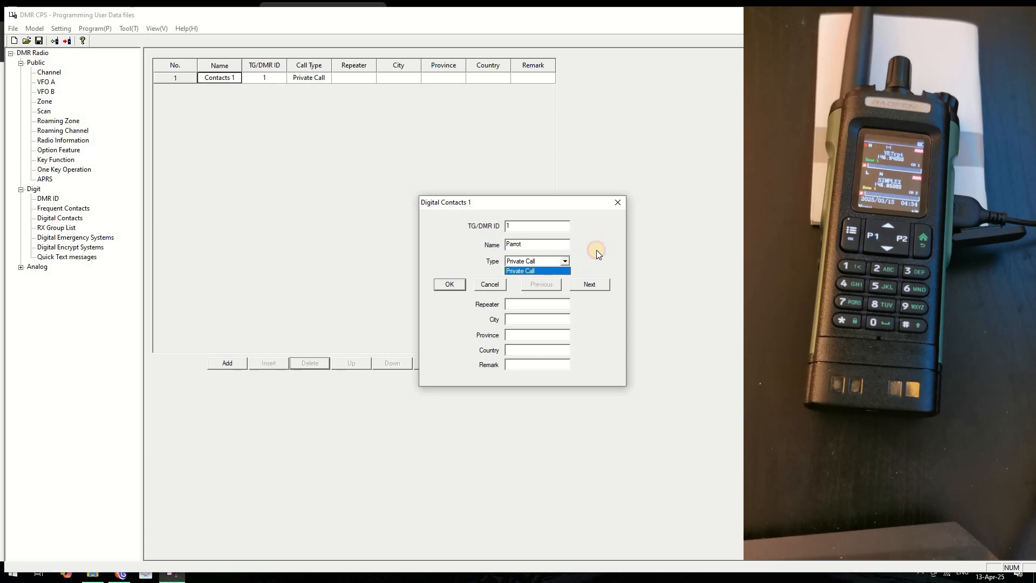
click(594, 254)
click(552, 261)
click(496, 286)
click(496, 286)
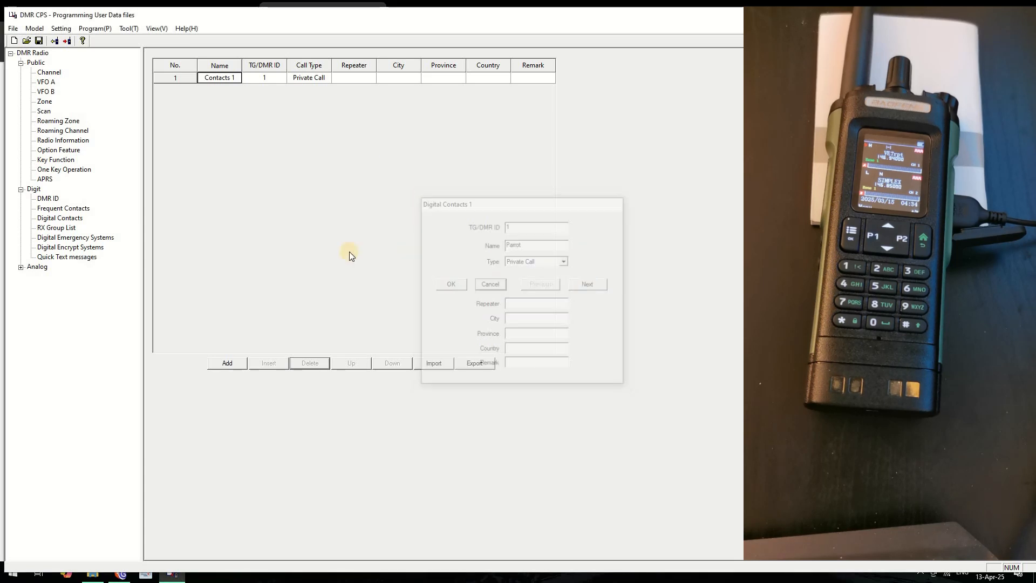
click(60, 229)
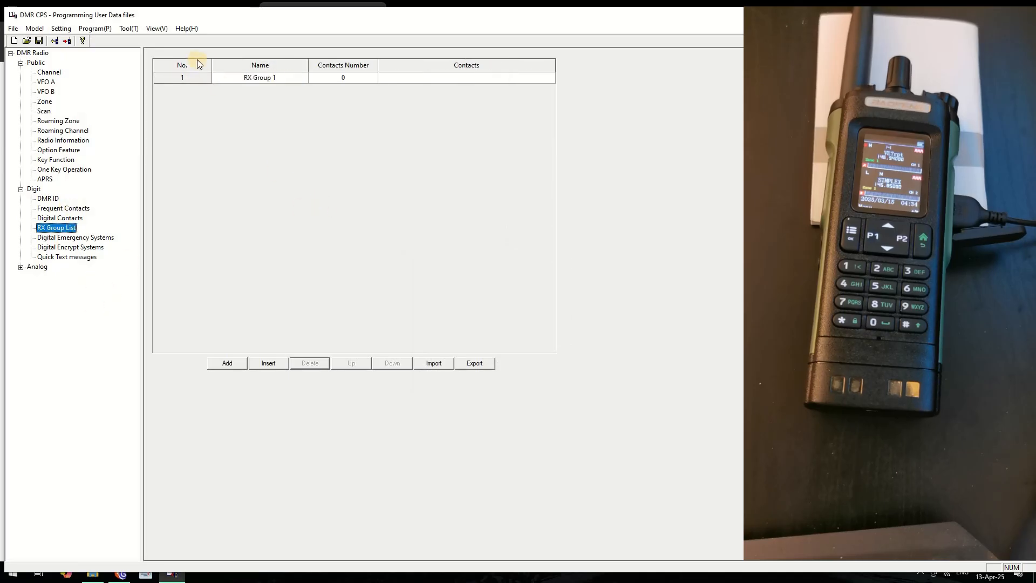
Close RX Group 1 unchanged, then reopen Contacts 1 and select its name for replacement
double_click(193, 78)
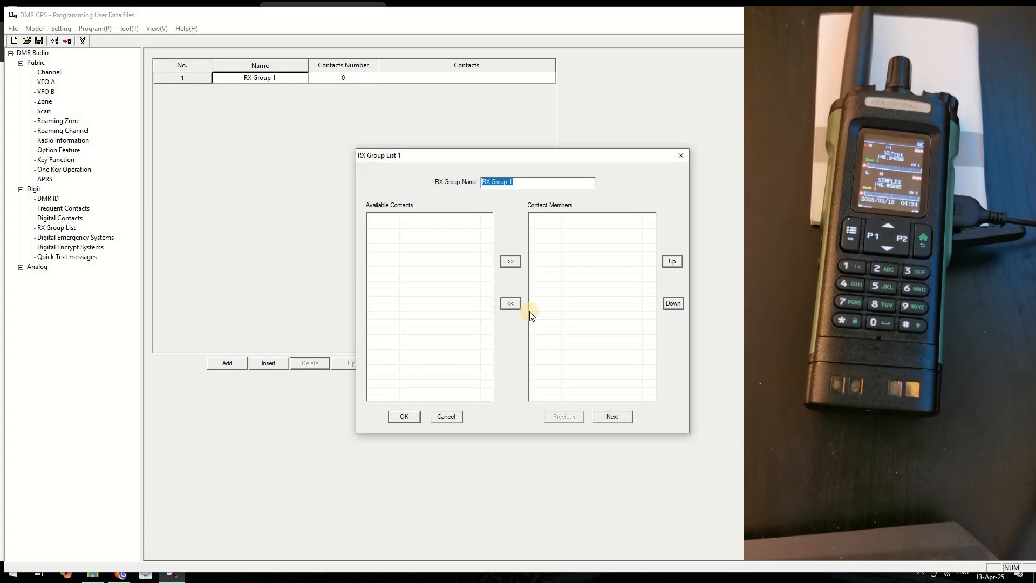
click(458, 421)
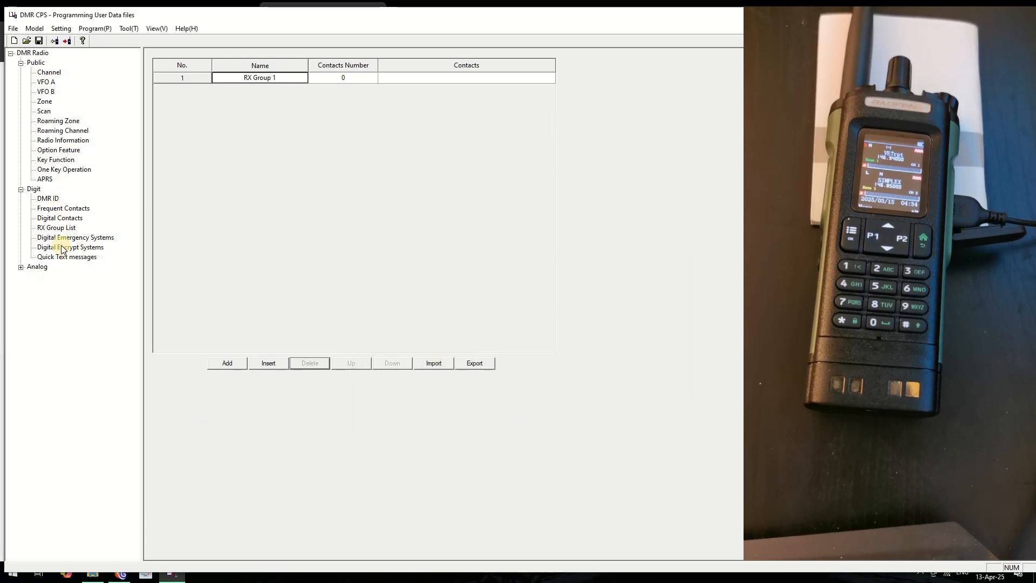
click(57, 218)
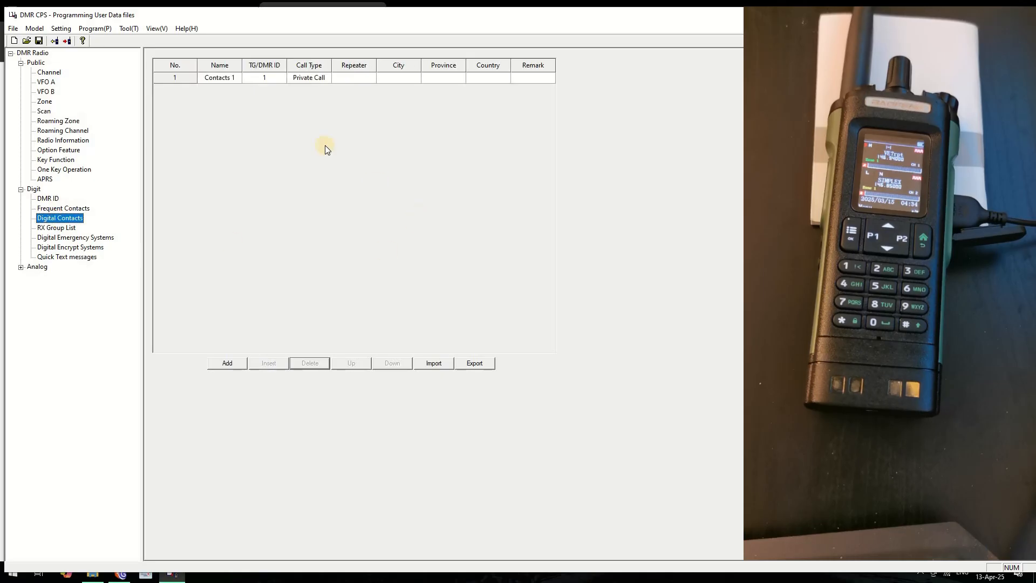
double_click(179, 79)
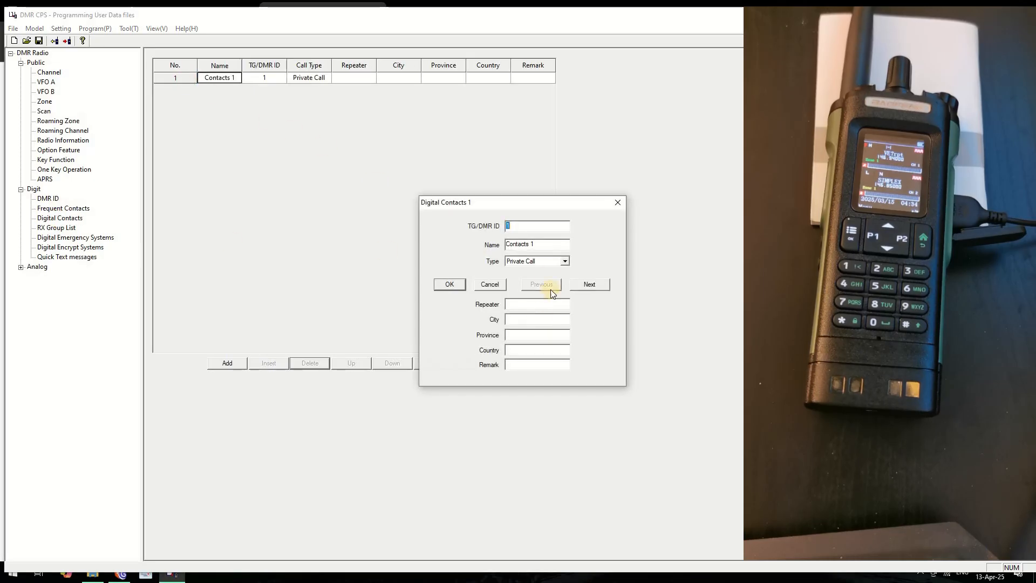
drag(539, 248, 468, 253)
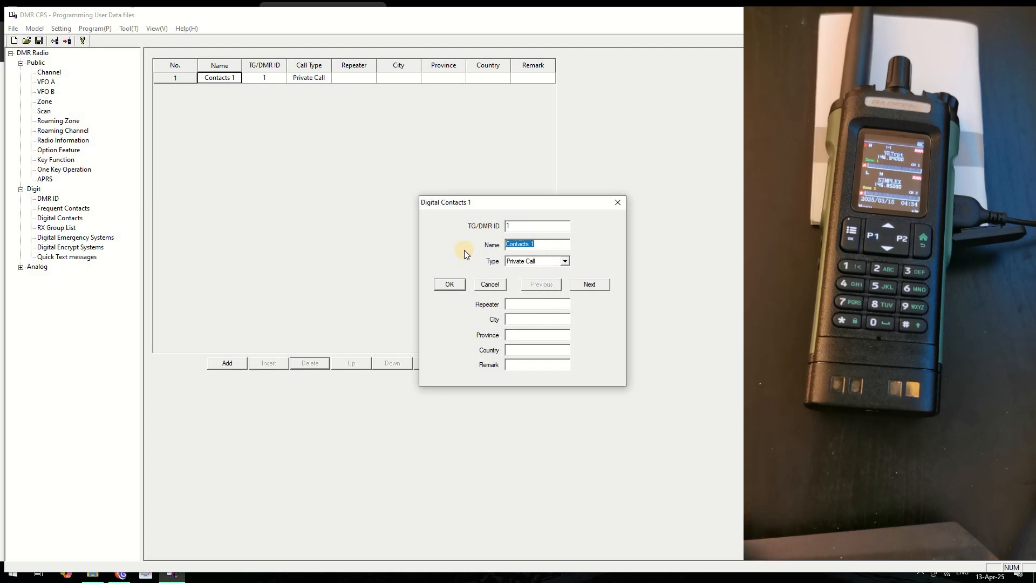
Rename Contacts 1 to PARROT, save it, and reopen it to check its ID
text(PARROT)
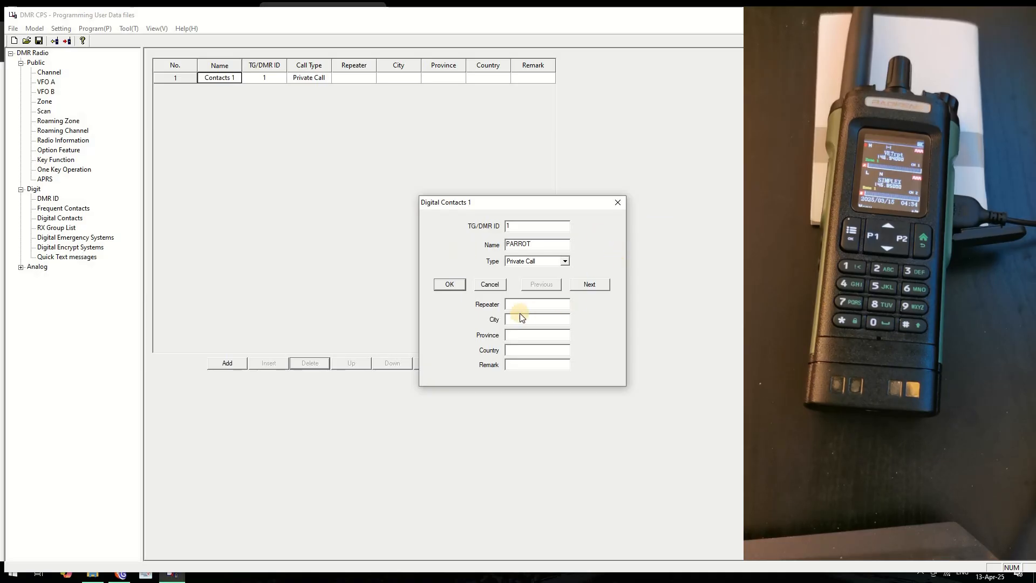
click(452, 285)
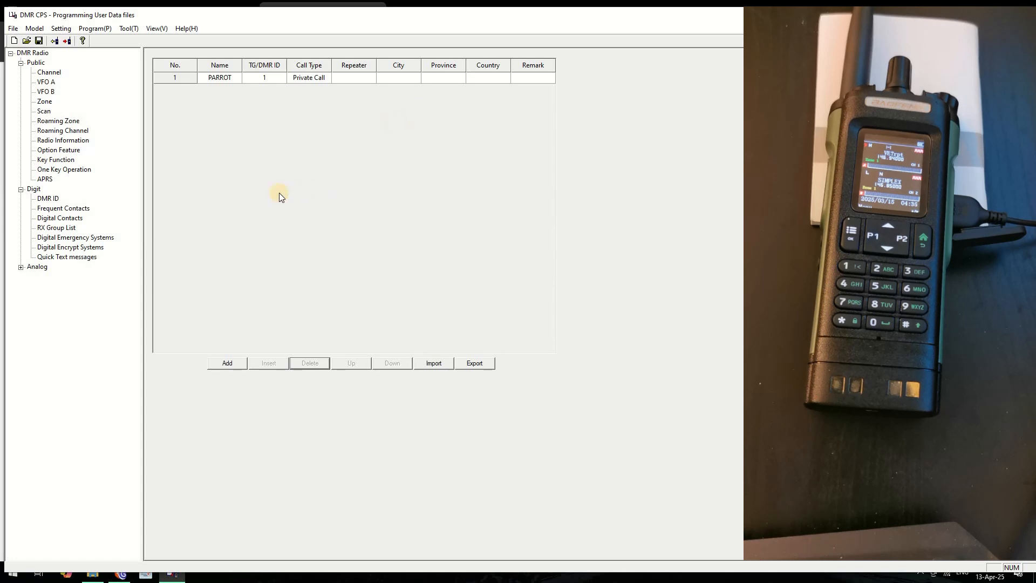
click(166, 80)
double_click(178, 79)
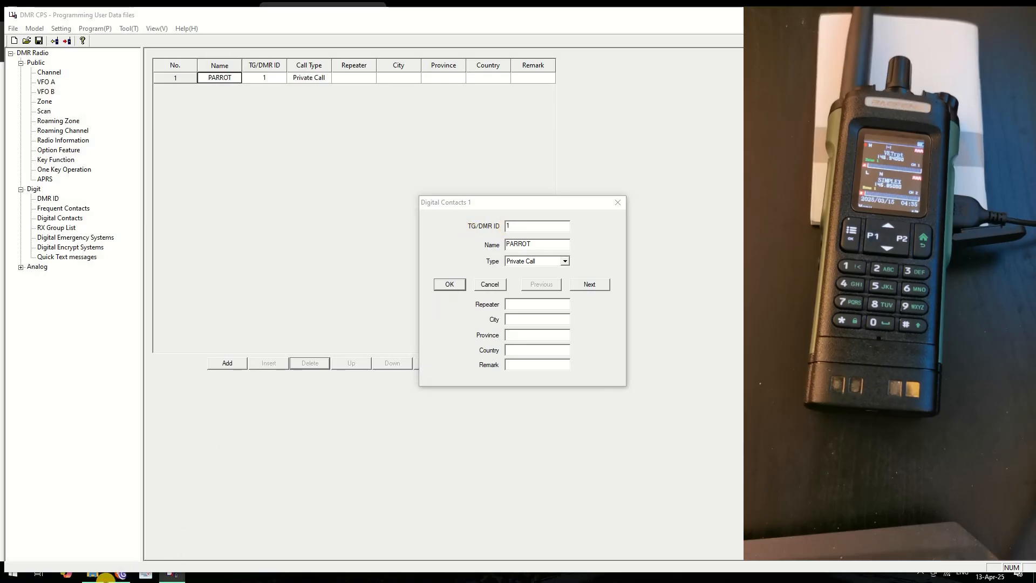
Set PARROT's TG/DMR ID to 9998, as listed on BC-TRBO, and confirm
click(122, 575)
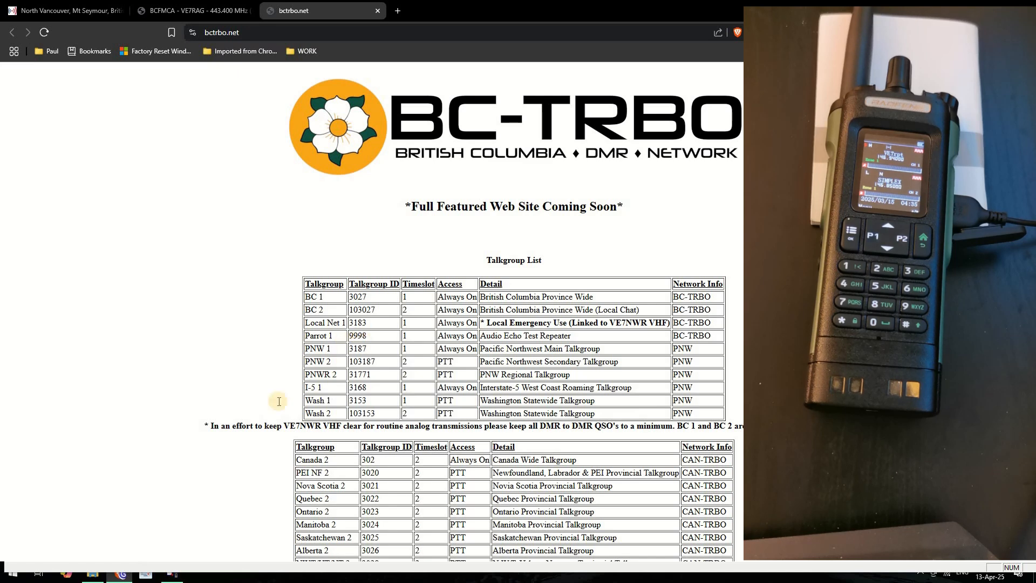
click(174, 576)
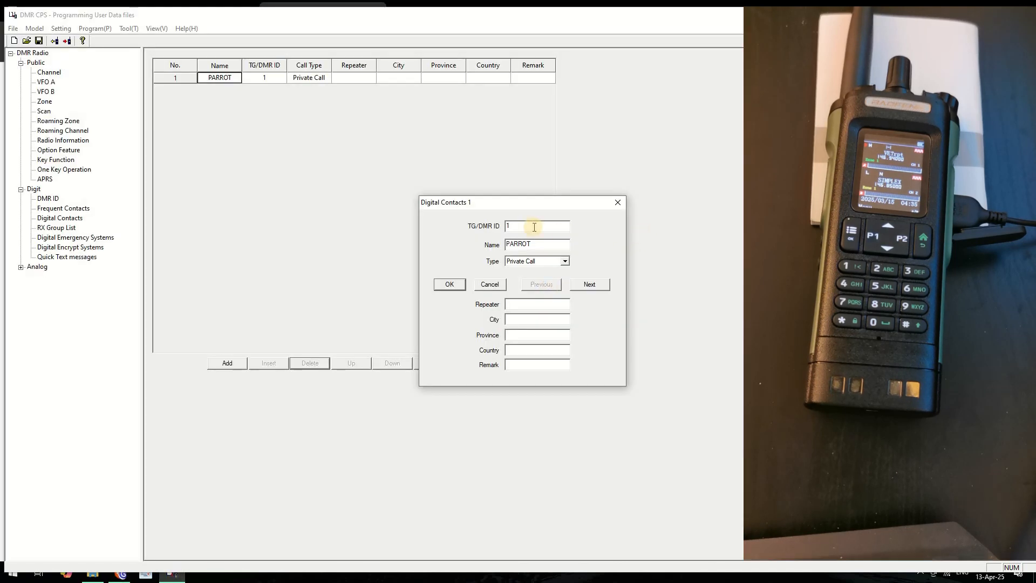
key(BackSpace)
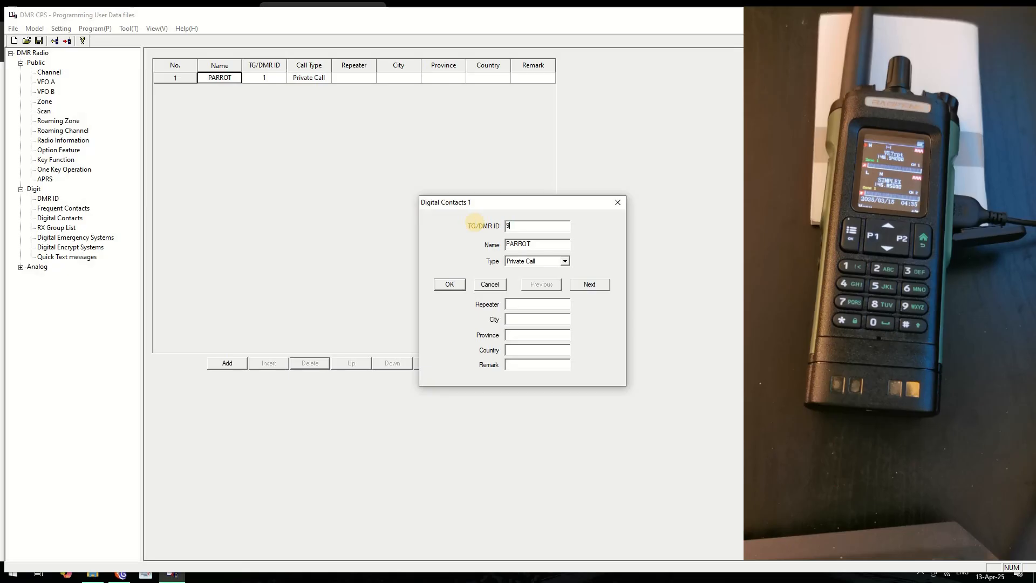
text(9998)
click(450, 286)
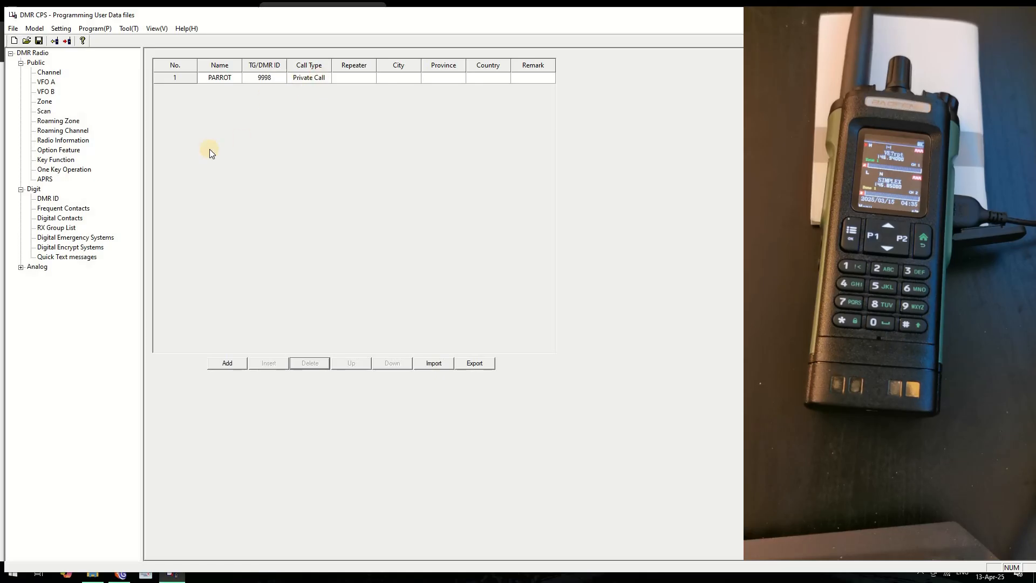
Open RX Group 1 from the RX Group List and close it without changes
click(56, 230)
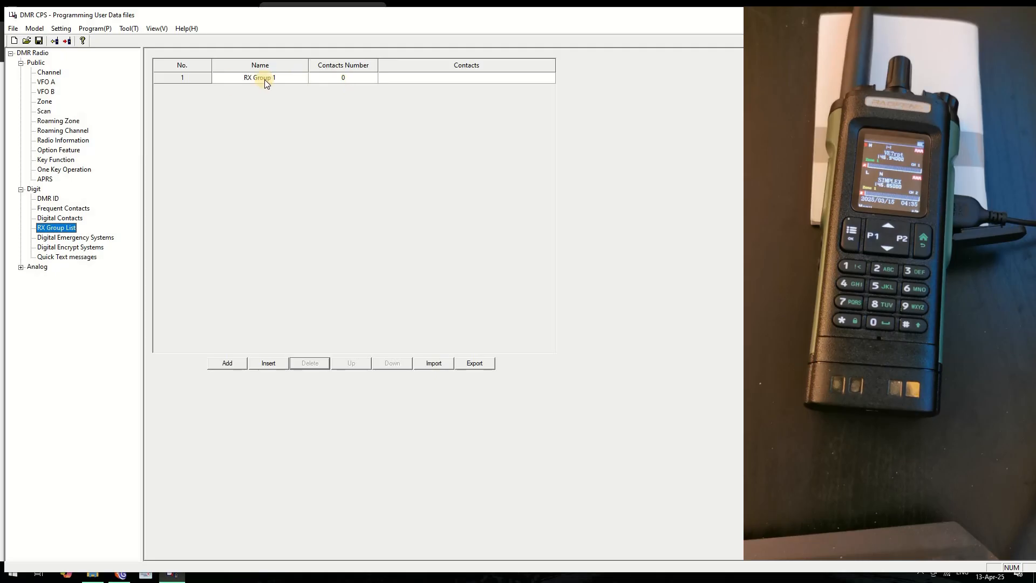
double_click(180, 80)
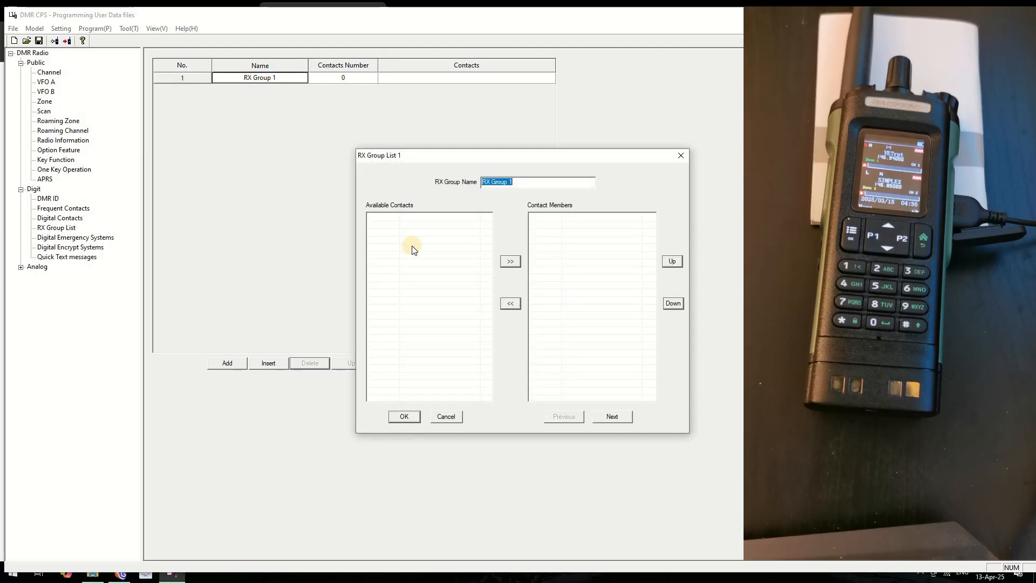
click(447, 417)
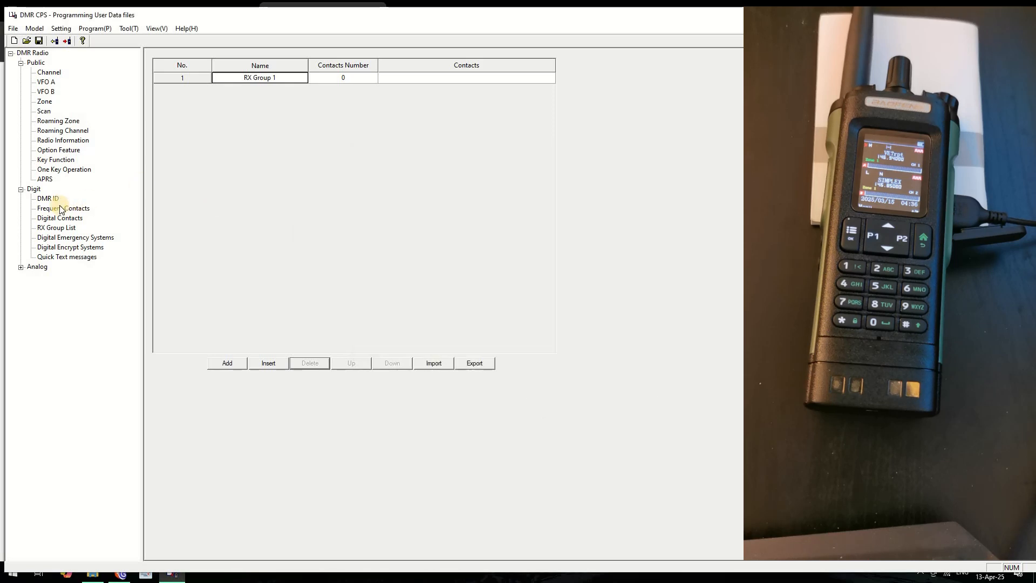
Open Contacts 9 in Frequent Contacts, try Group Call, and discard the change
click(61, 209)
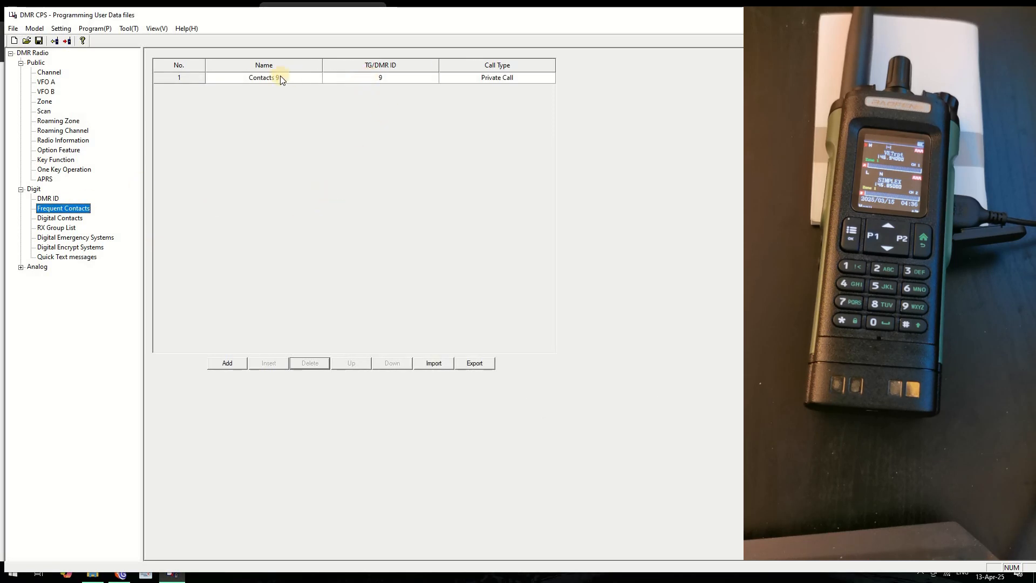
double_click(183, 77)
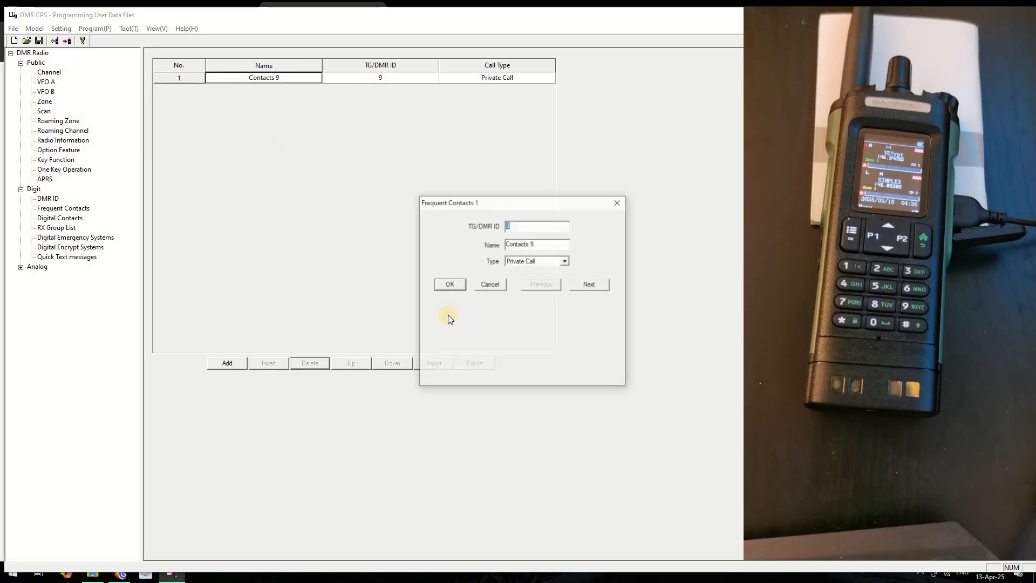
click(564, 263)
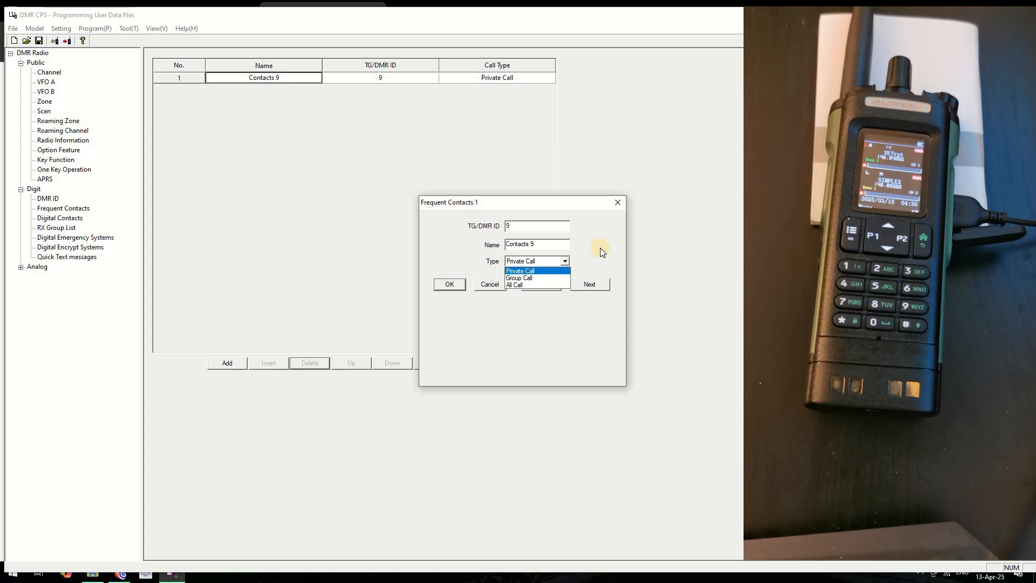
click(534, 278)
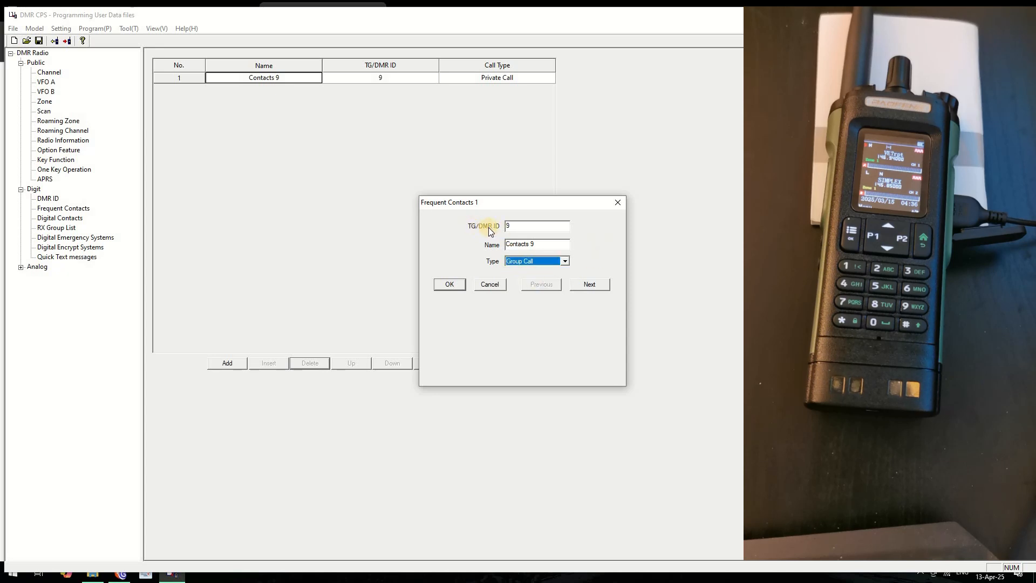
click(490, 284)
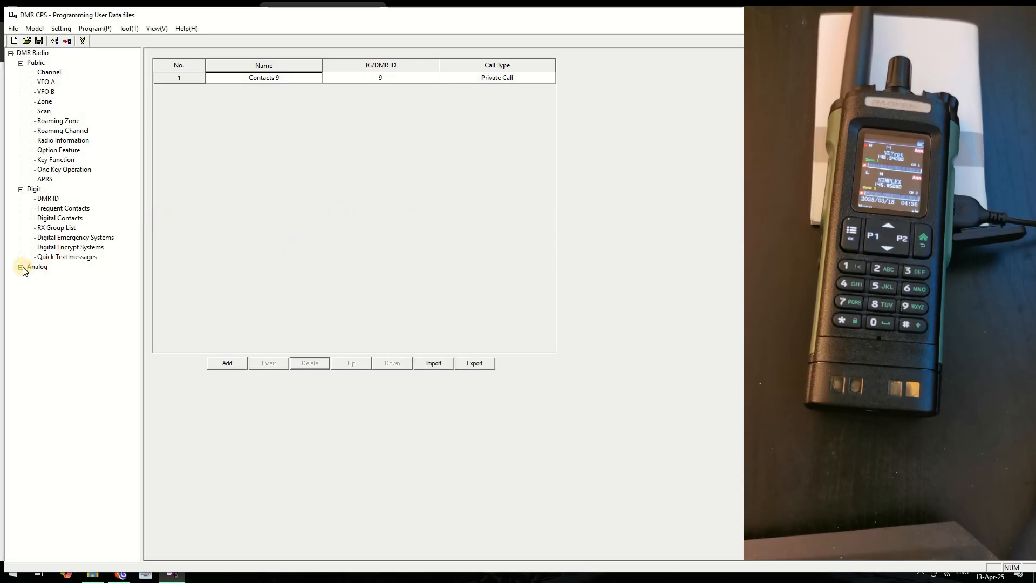
Browse the DMR ID and Digital Contacts lists, then reopen Contacts 9 and cancel
click(48, 199)
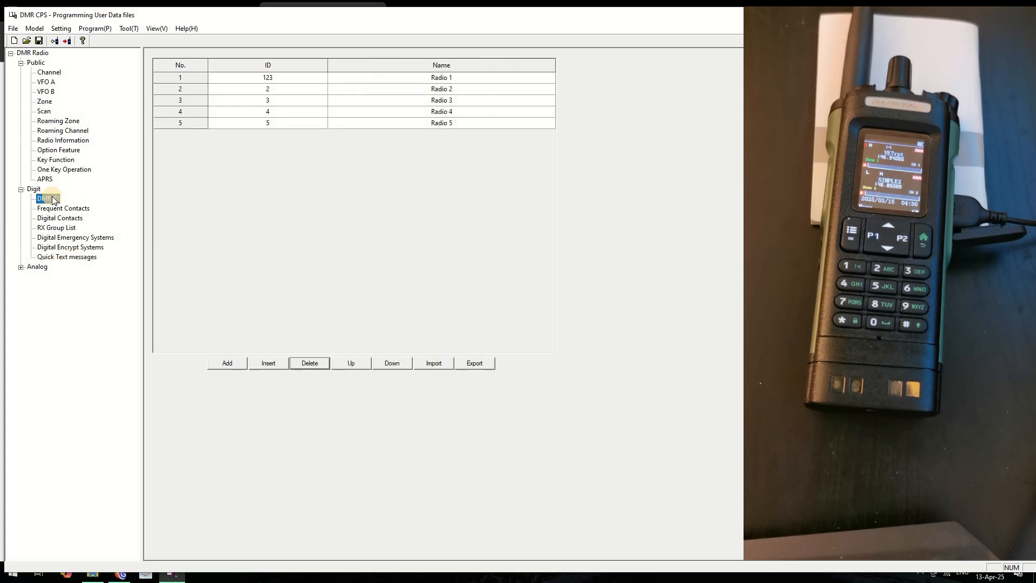
click(53, 209)
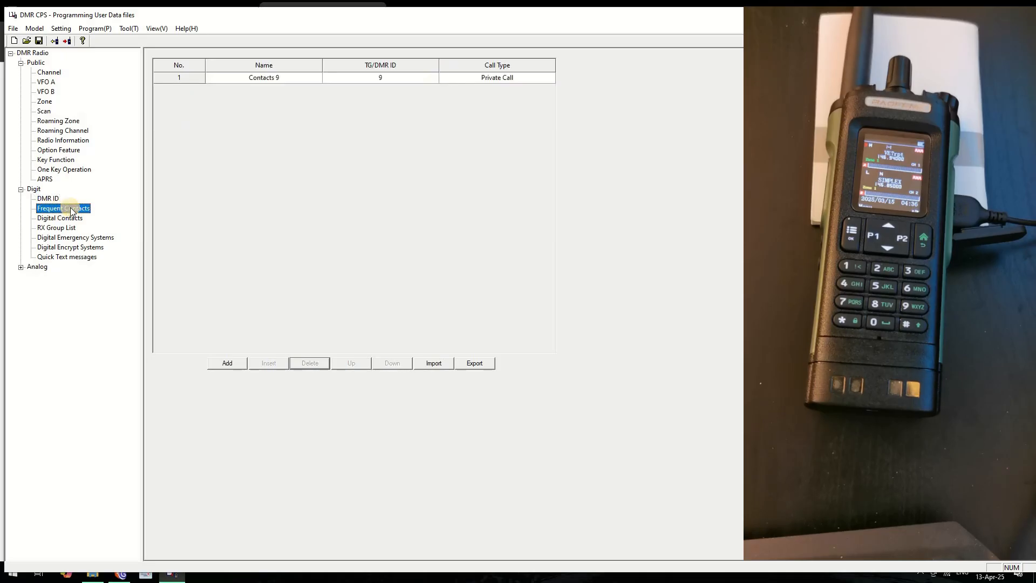
click(59, 220)
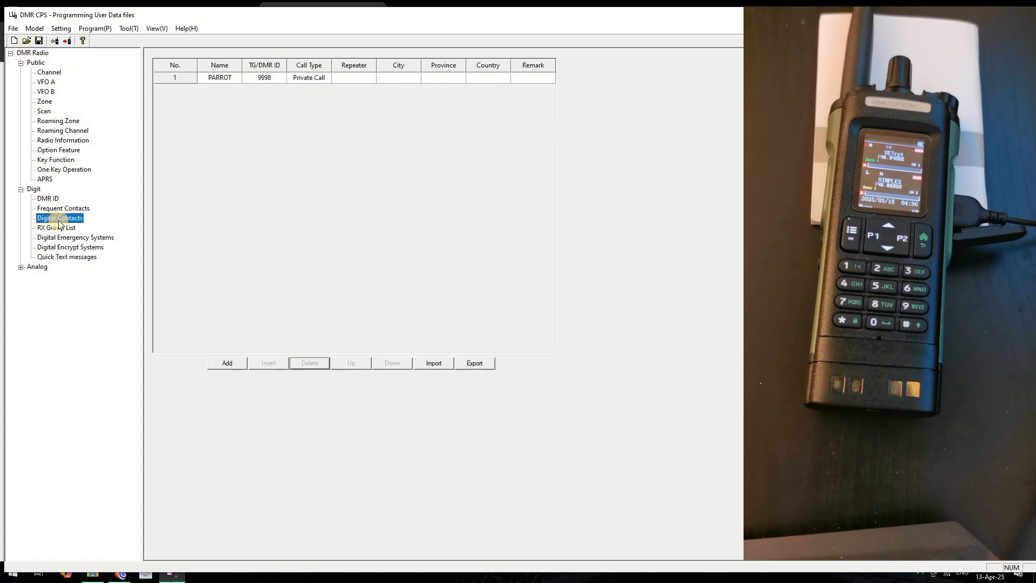
click(63, 209)
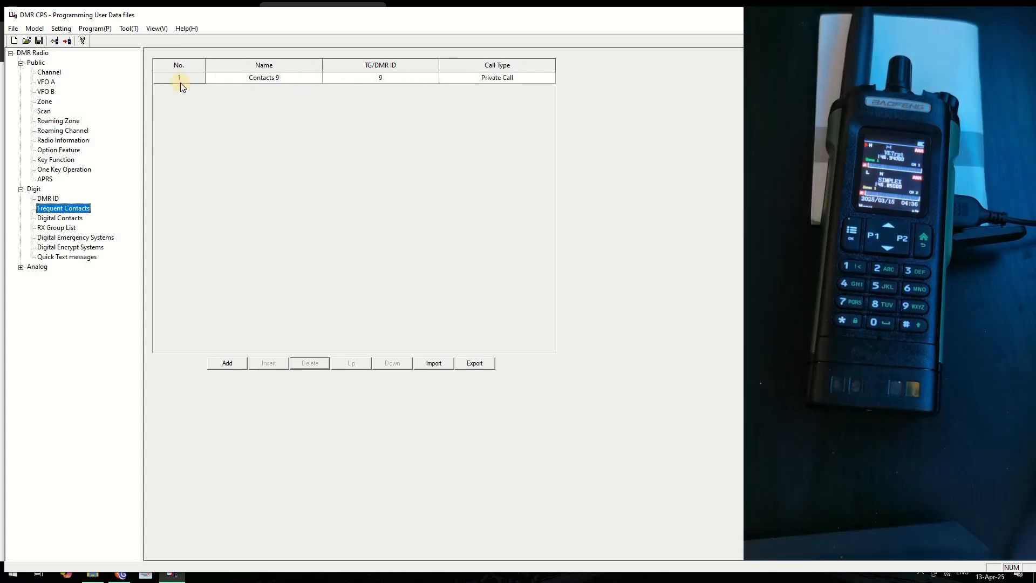
click(182, 76)
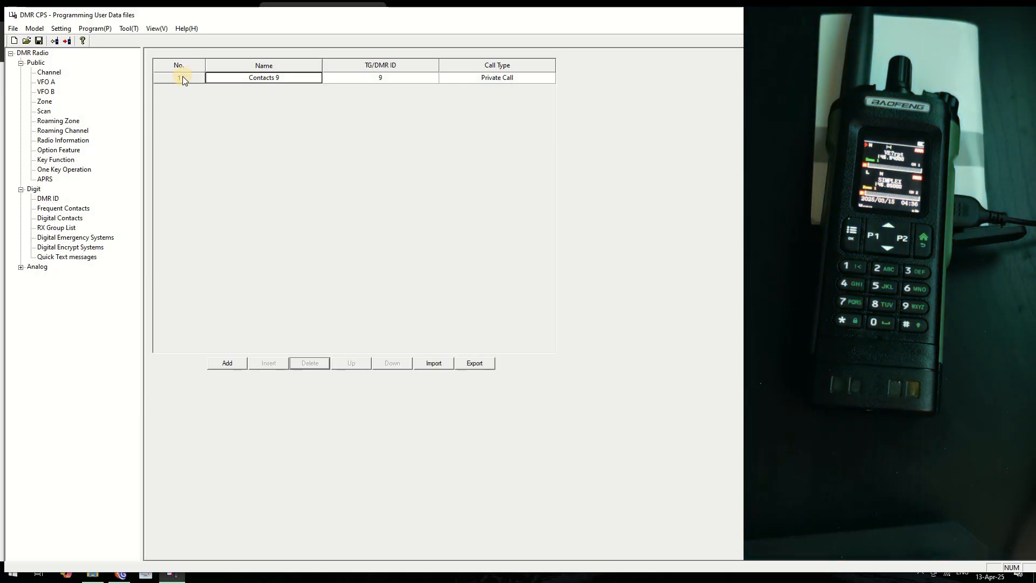
double_click(182, 77)
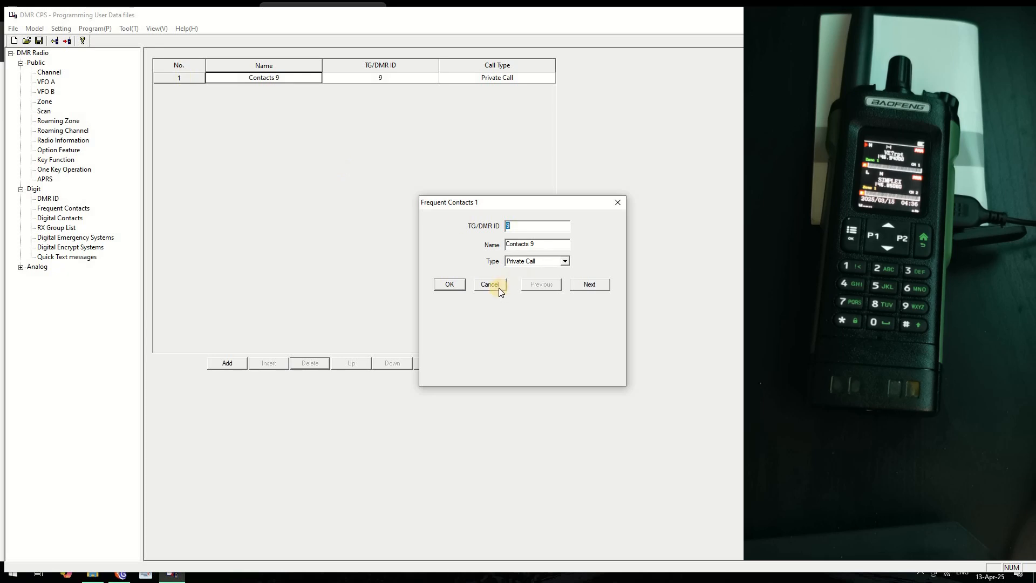
click(497, 284)
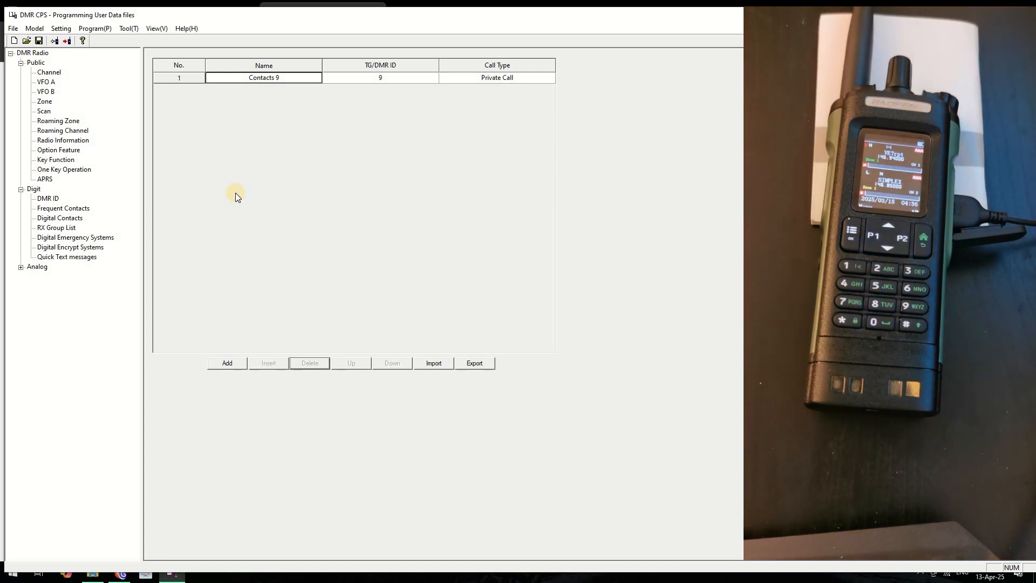
Reopen the PARROT digital contact, keep Private Call, and confirm it unchanged
click(47, 221)
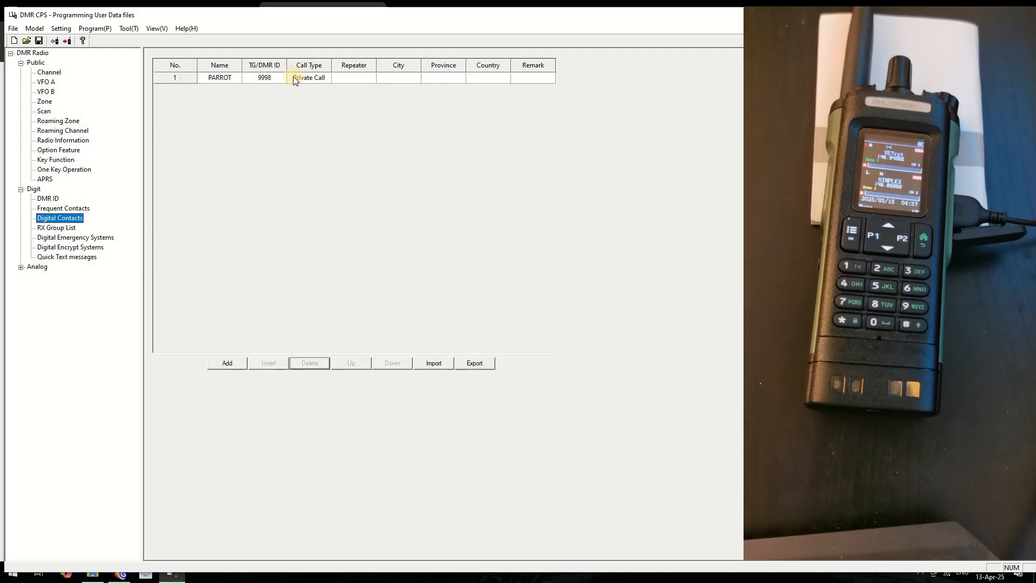
double_click(185, 80)
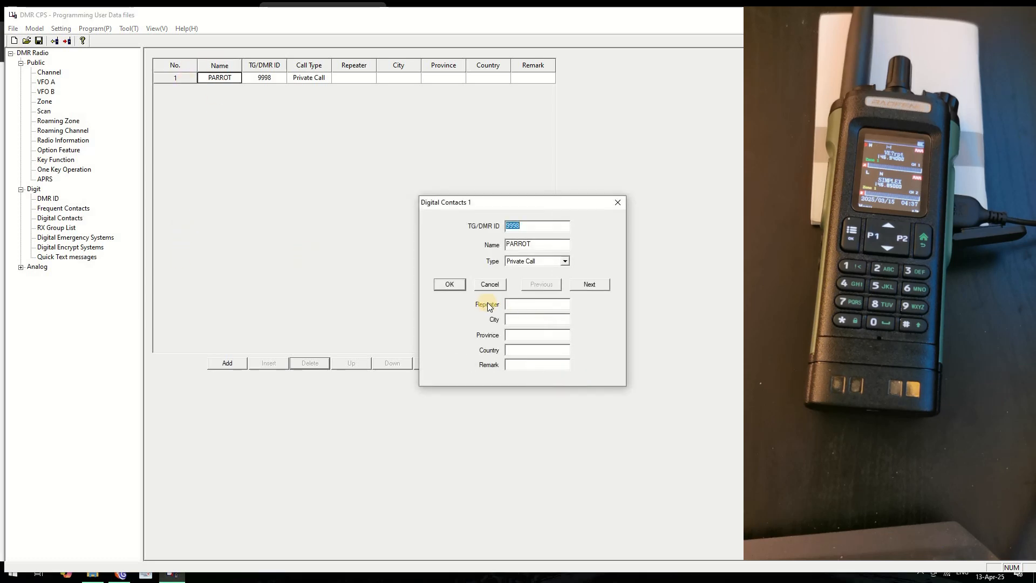
click(565, 262)
click(532, 270)
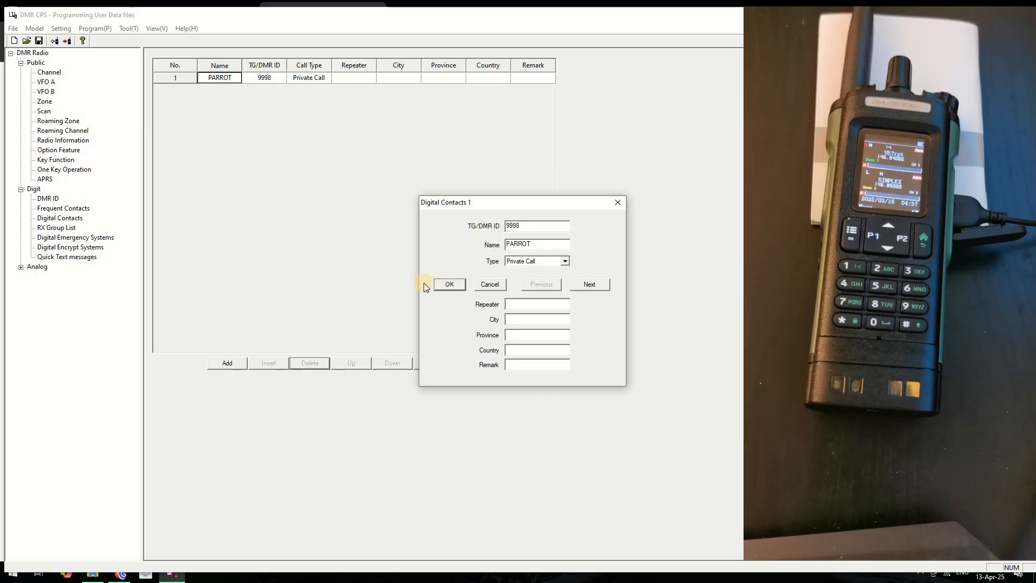
click(448, 285)
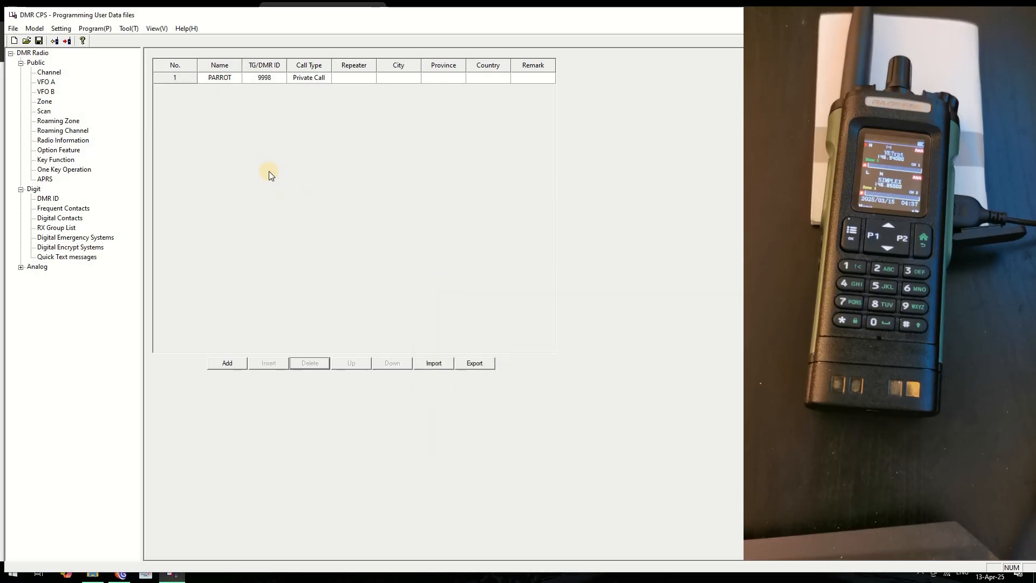
Inspect RX Group 1's available contacts and close the editor without changes
click(48, 229)
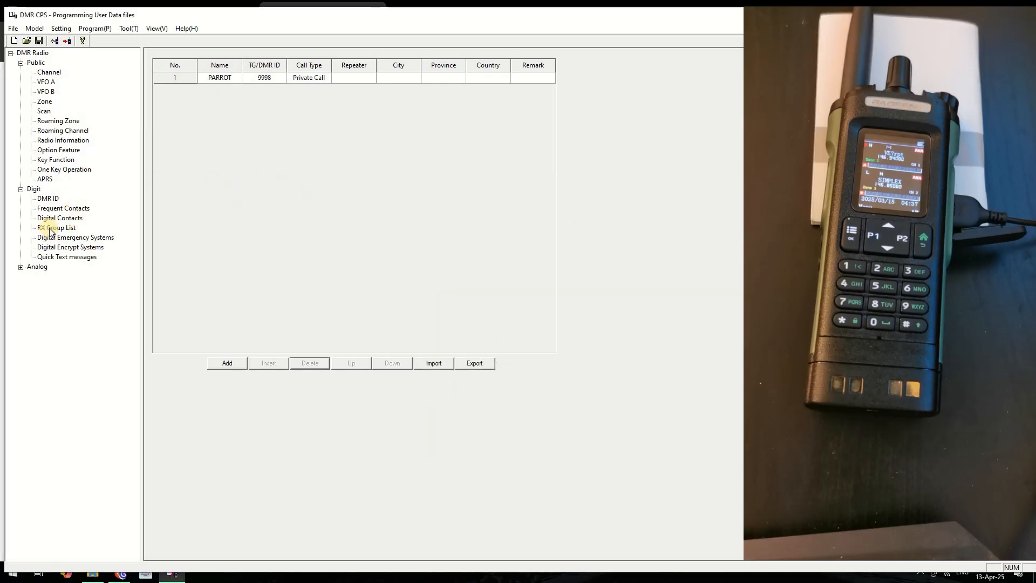
double_click(183, 79)
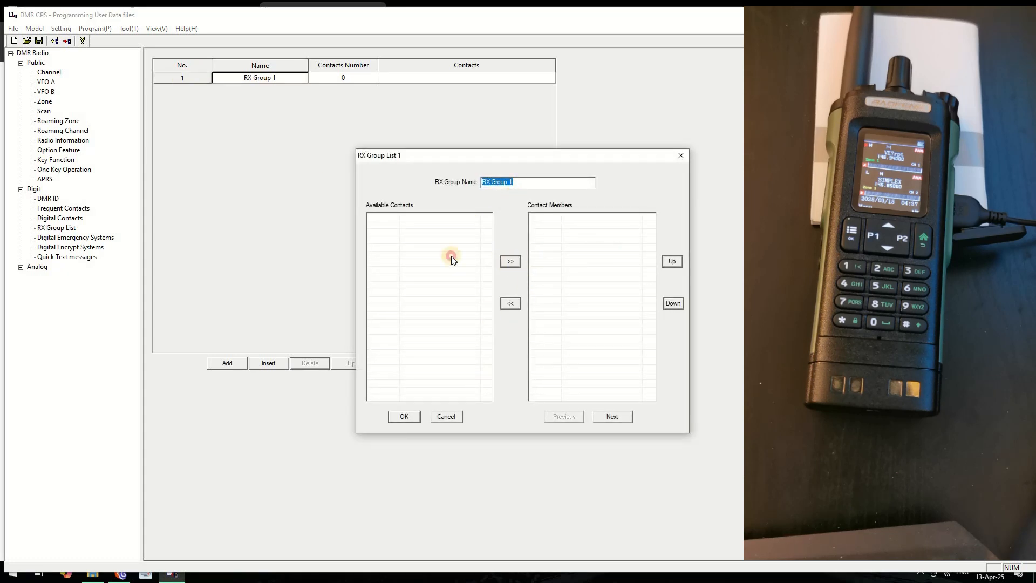
click(382, 217)
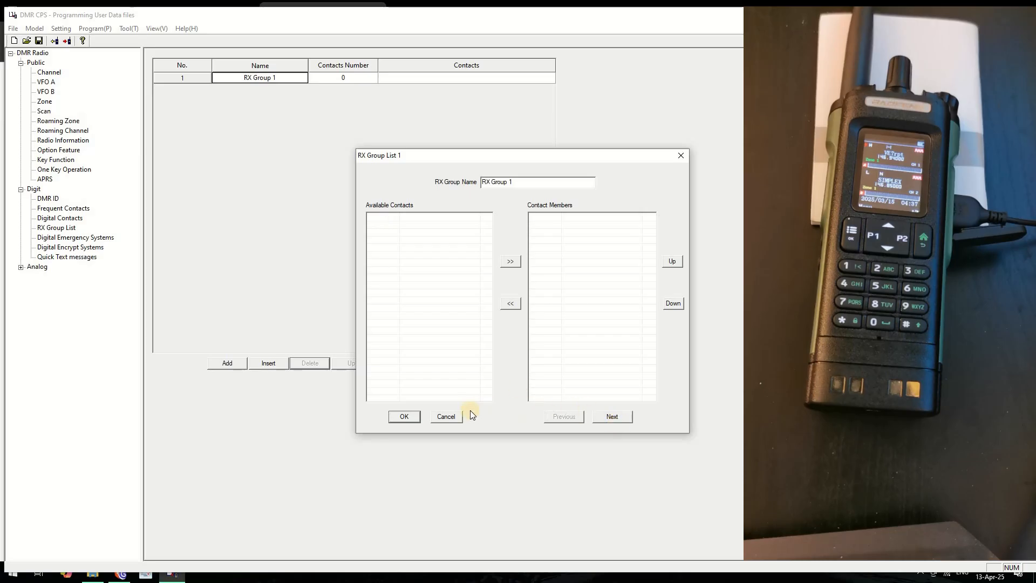
click(445, 417)
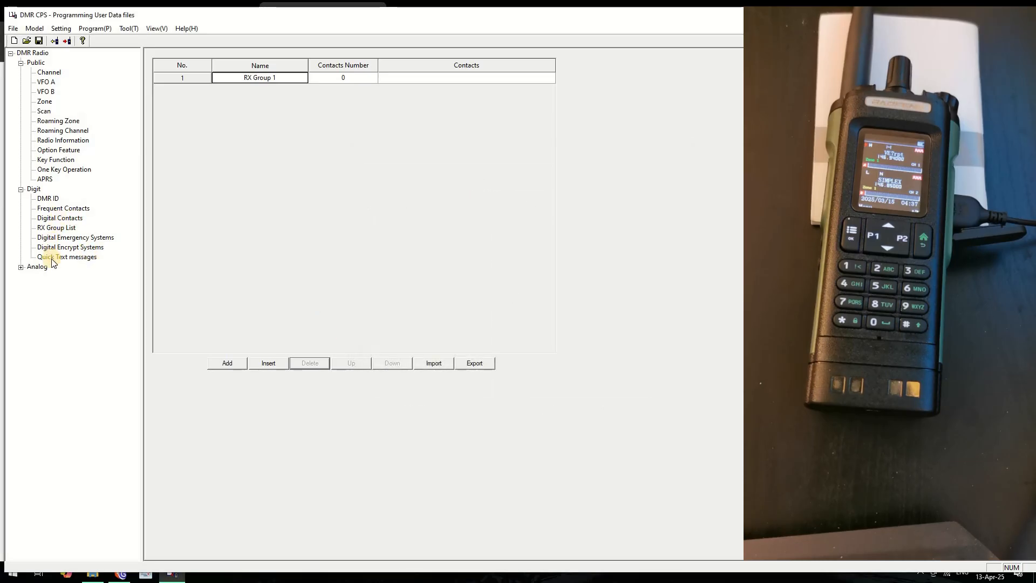
Open Contacts 9, review its call types, cancel, and browse back to Frequent Contacts
click(47, 200)
click(51, 208)
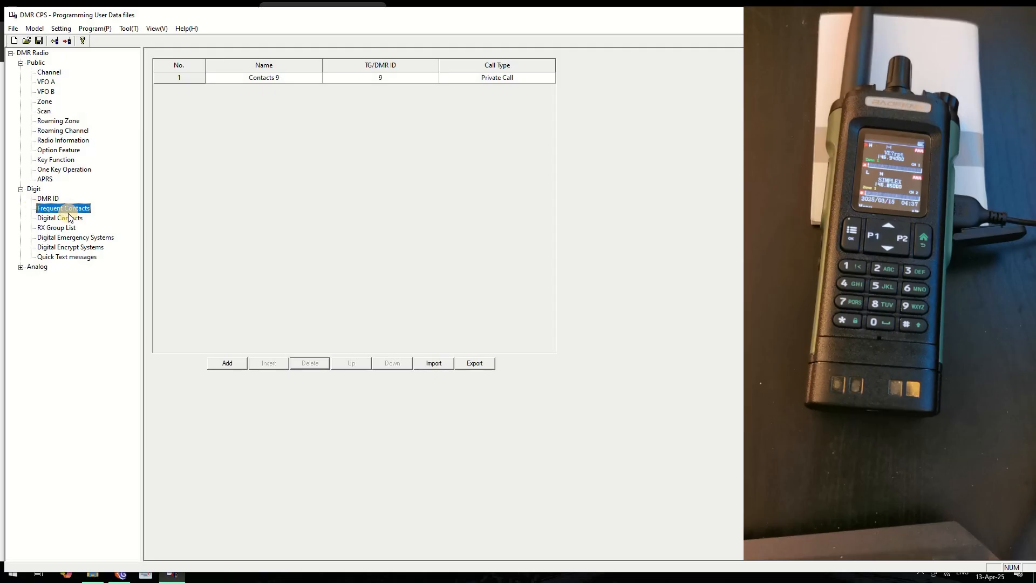
double_click(187, 81)
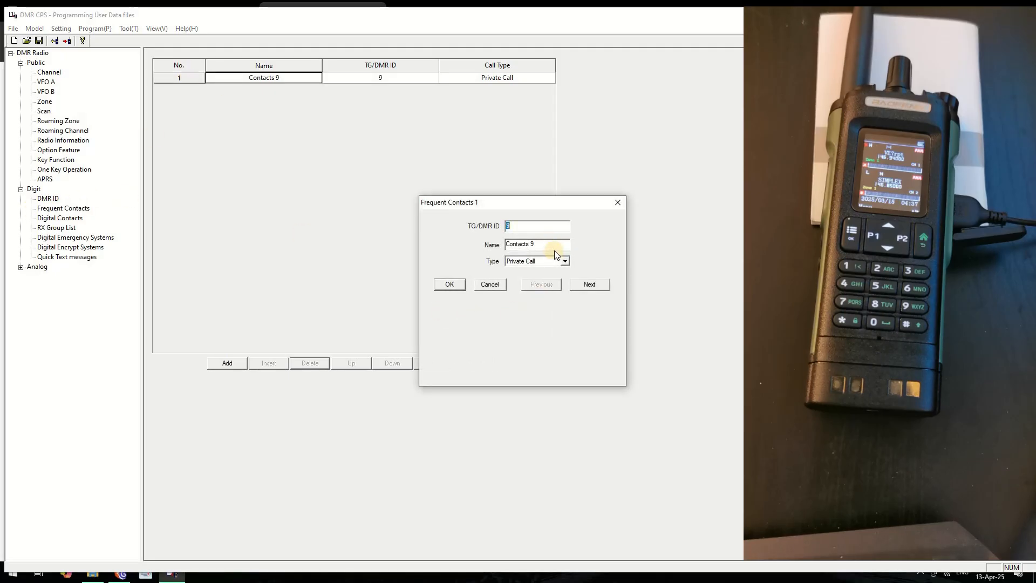
click(566, 261)
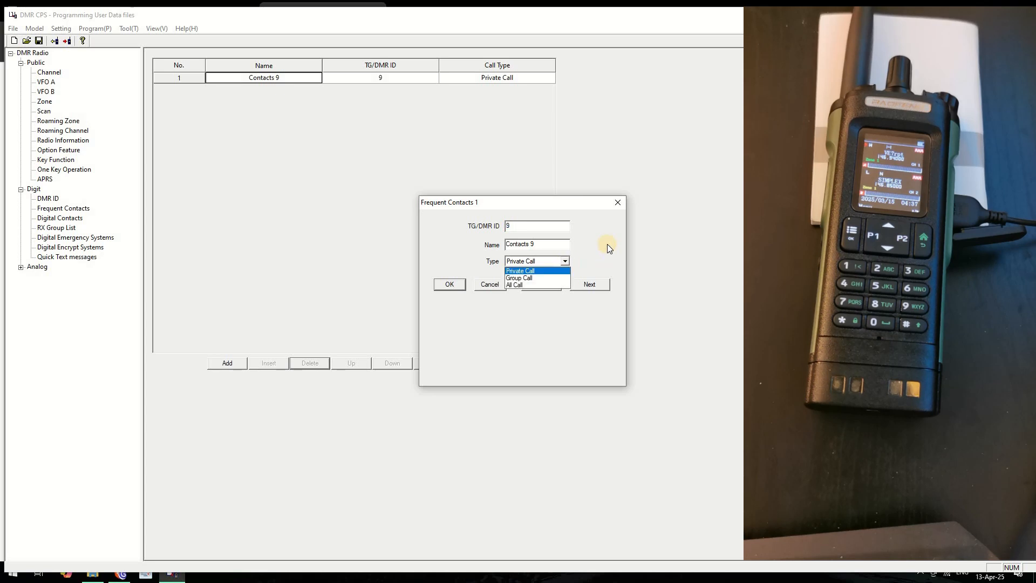
click(607, 245)
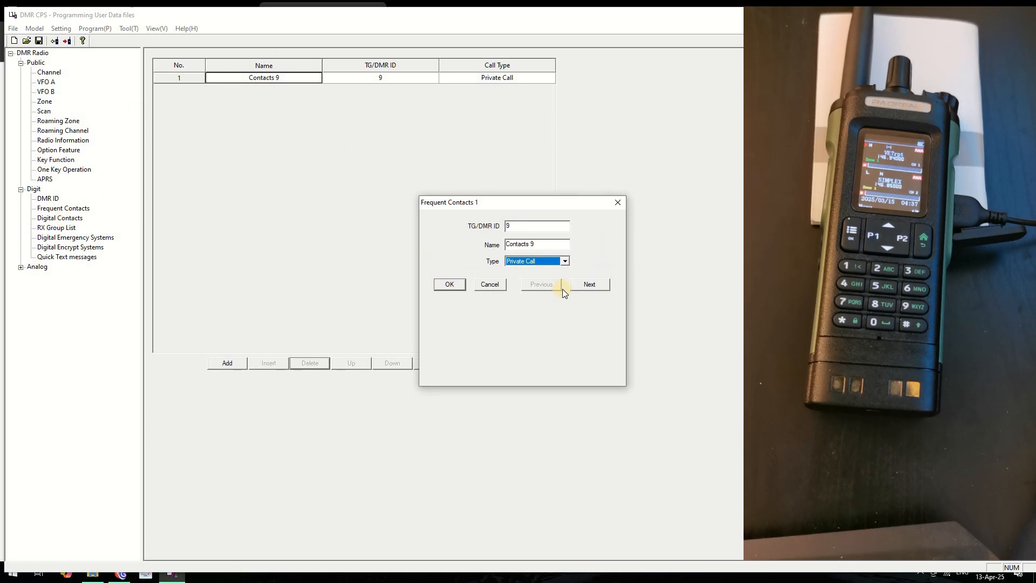
click(493, 285)
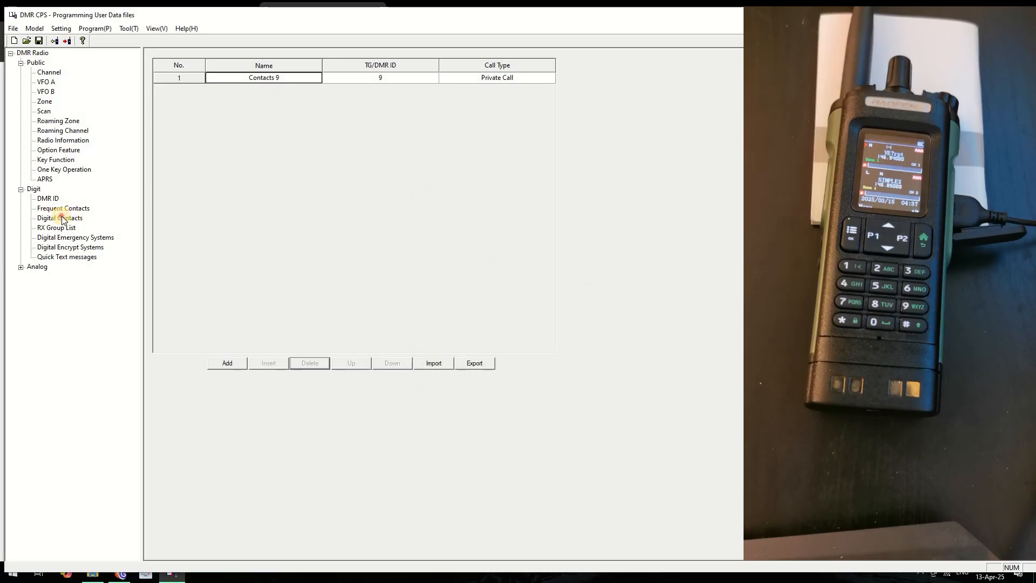
click(62, 218)
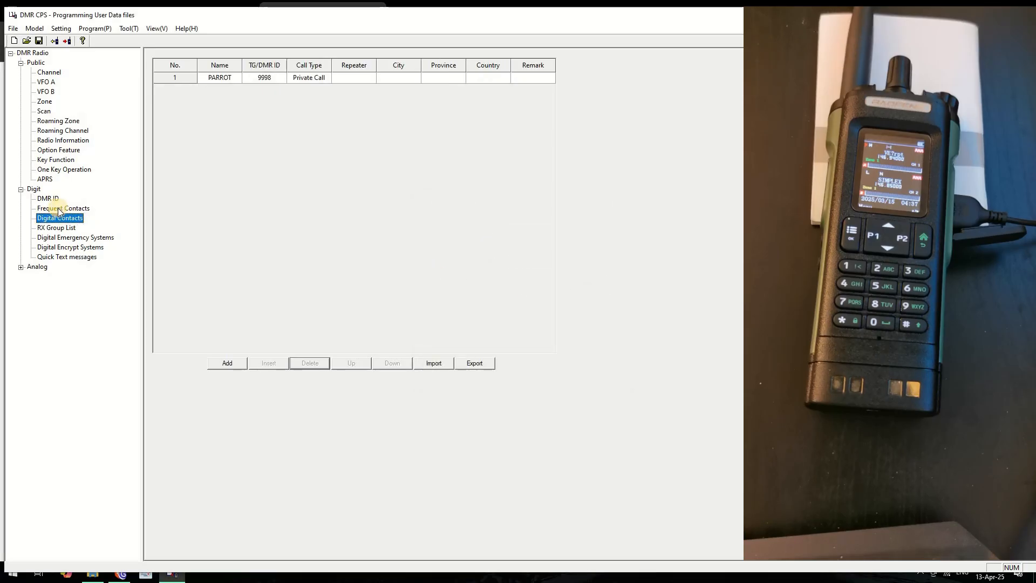
click(59, 209)
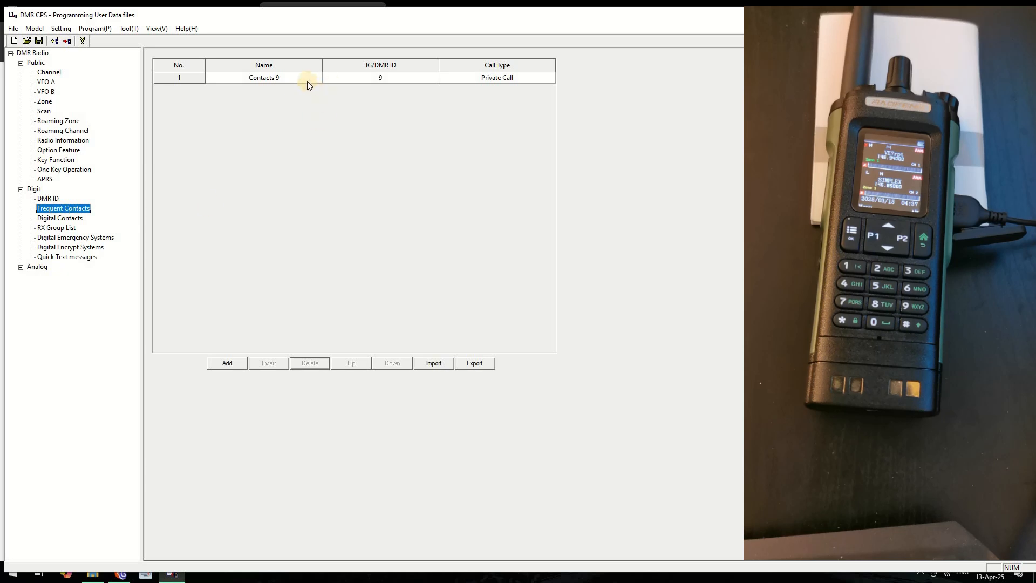
Set the first frequent contact to ID 9998, name PARROT, Private Call, and save
double_click(189, 75)
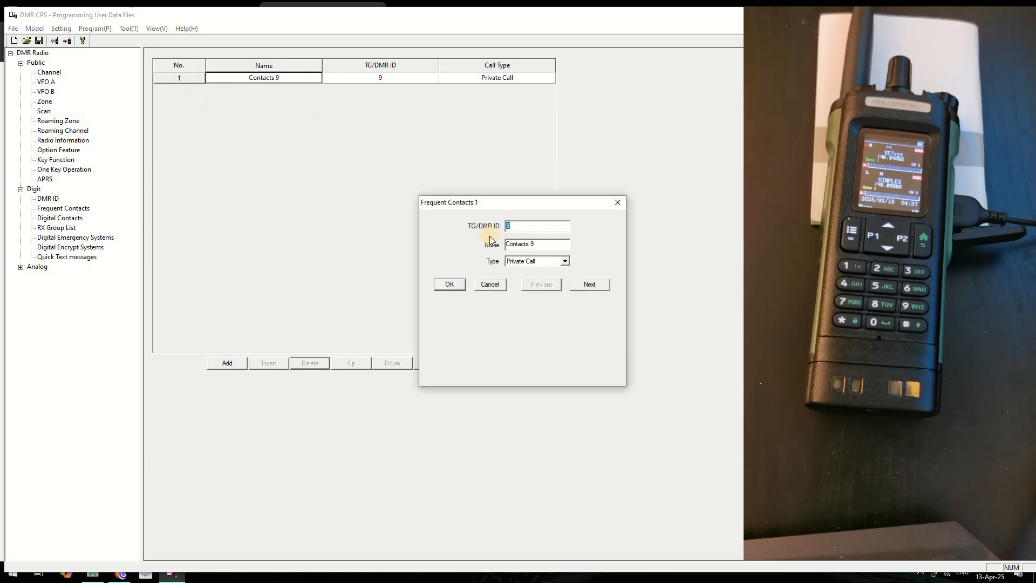
text(9998)
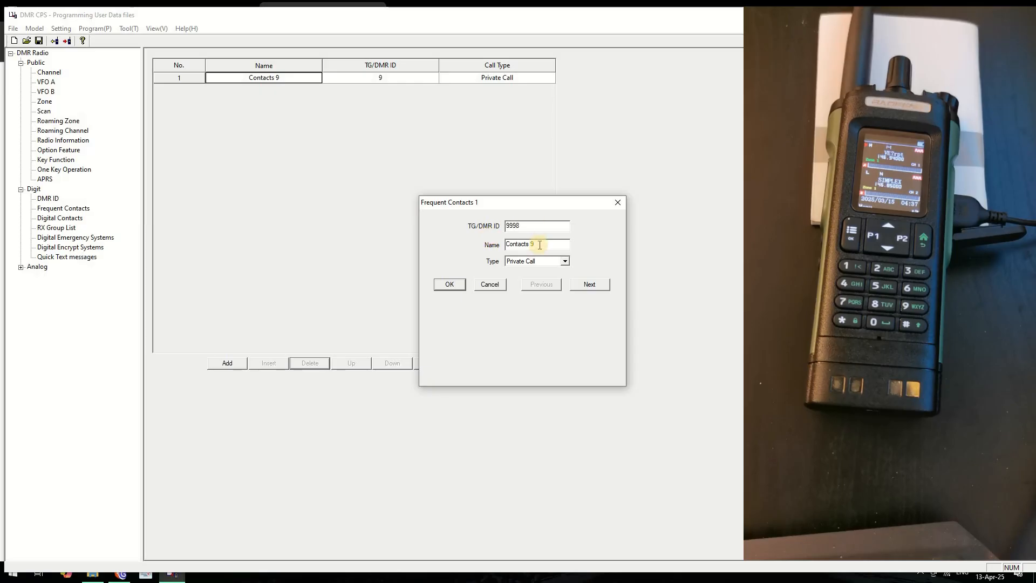
key(Tab)
text(PARROT)
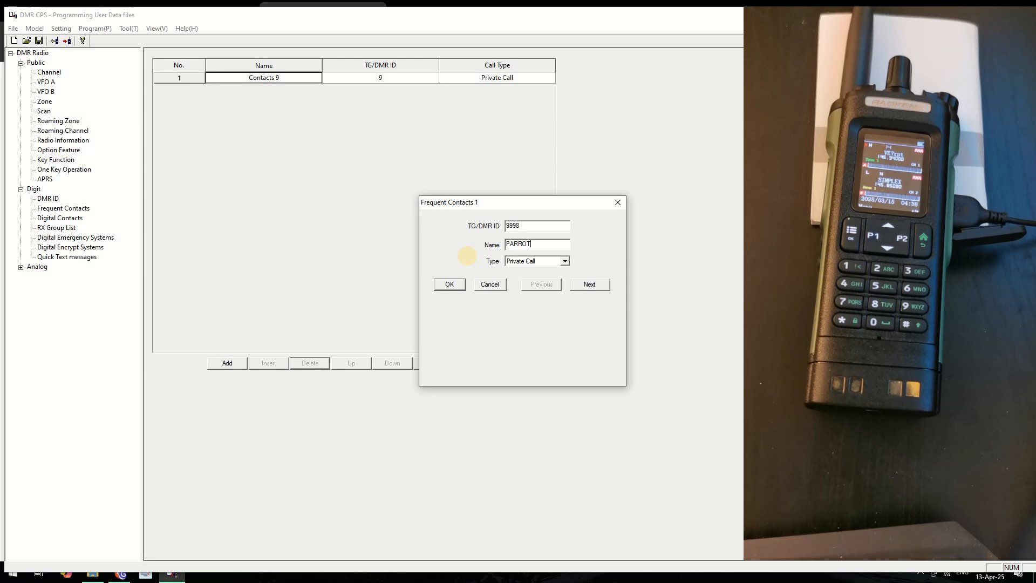
click(560, 261)
click(608, 238)
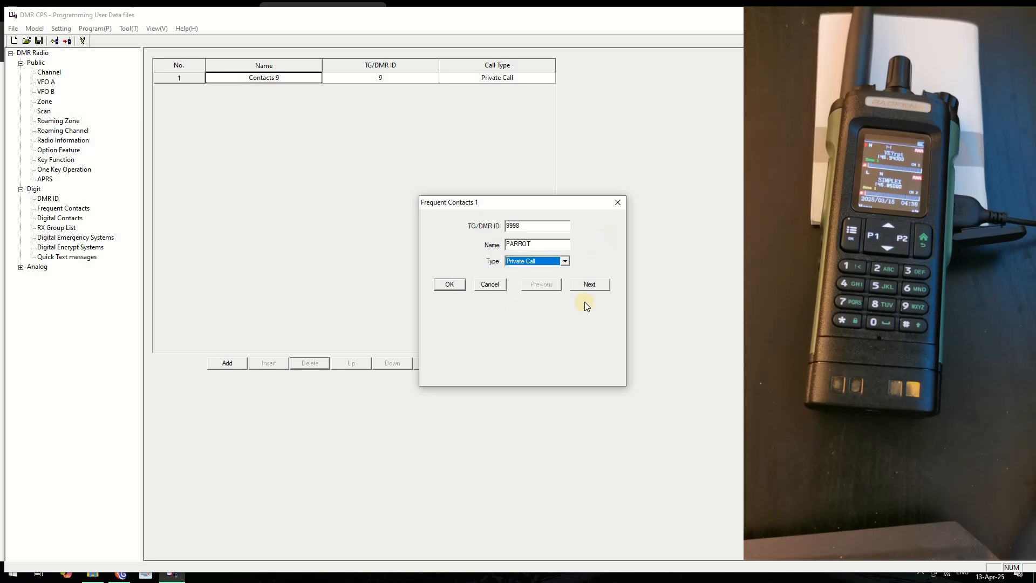
click(449, 285)
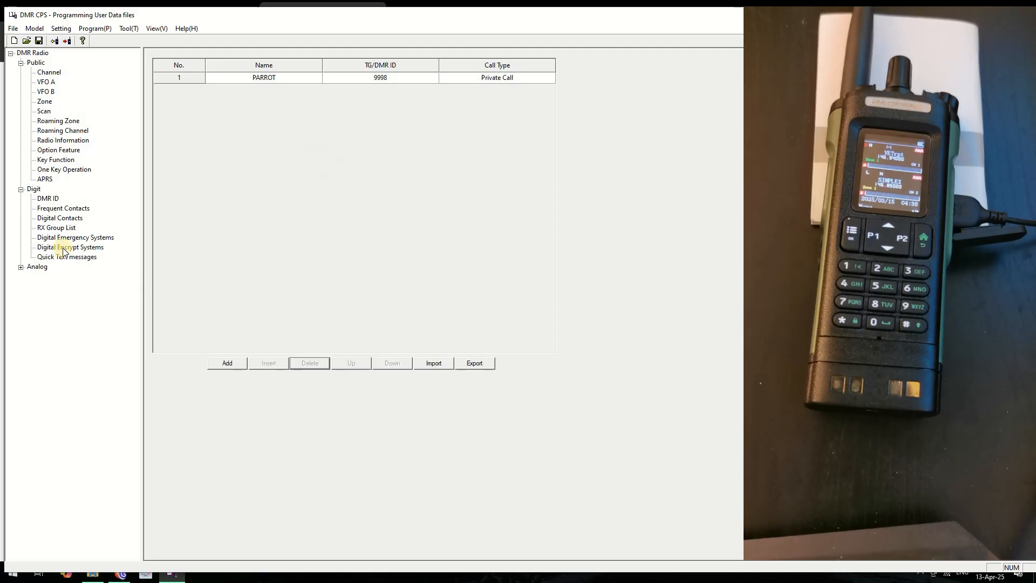
Switch between Digital and Frequent Contacts and select the PARROT digital contact row
click(67, 219)
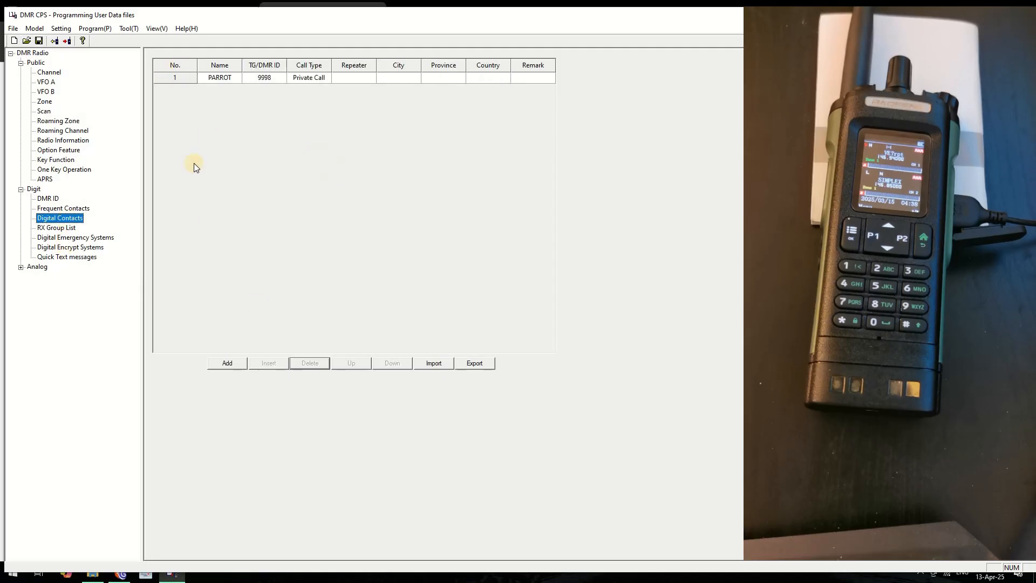
click(190, 79)
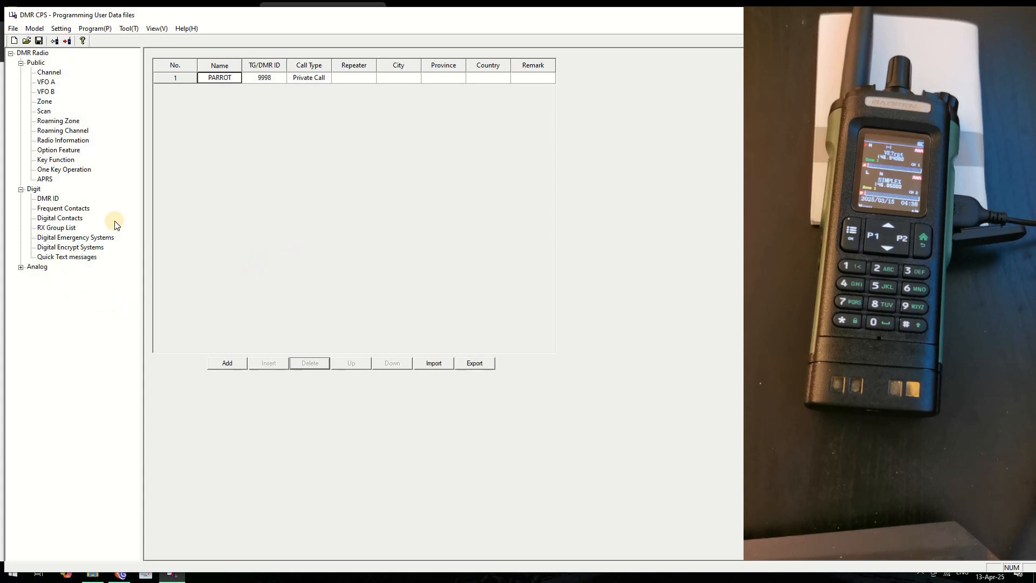
click(47, 208)
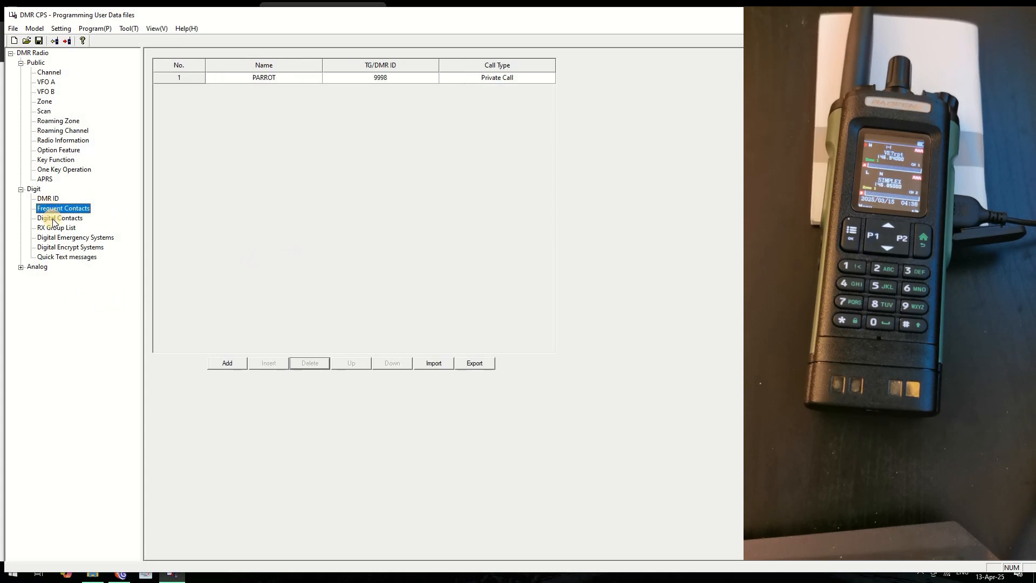
click(54, 218)
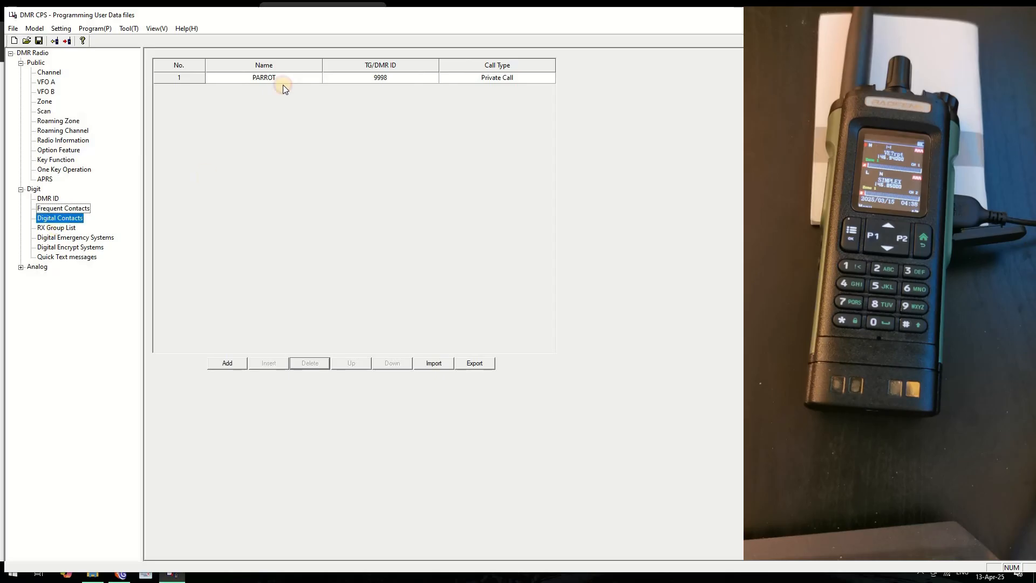
click(226, 77)
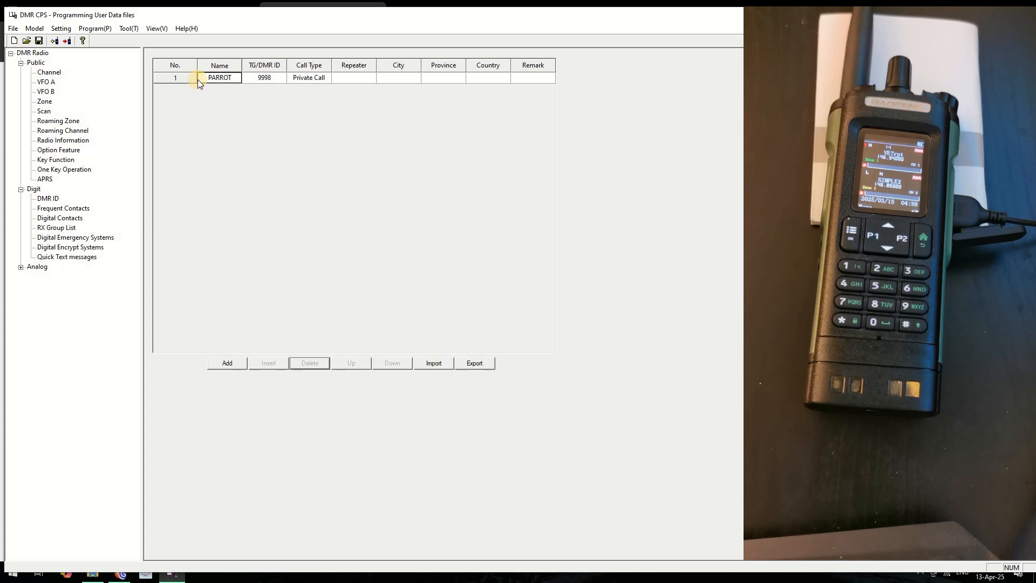
Change the digital contact to ID 1 named 'error', save, and return to Frequent Contacts
double_click(170, 75)
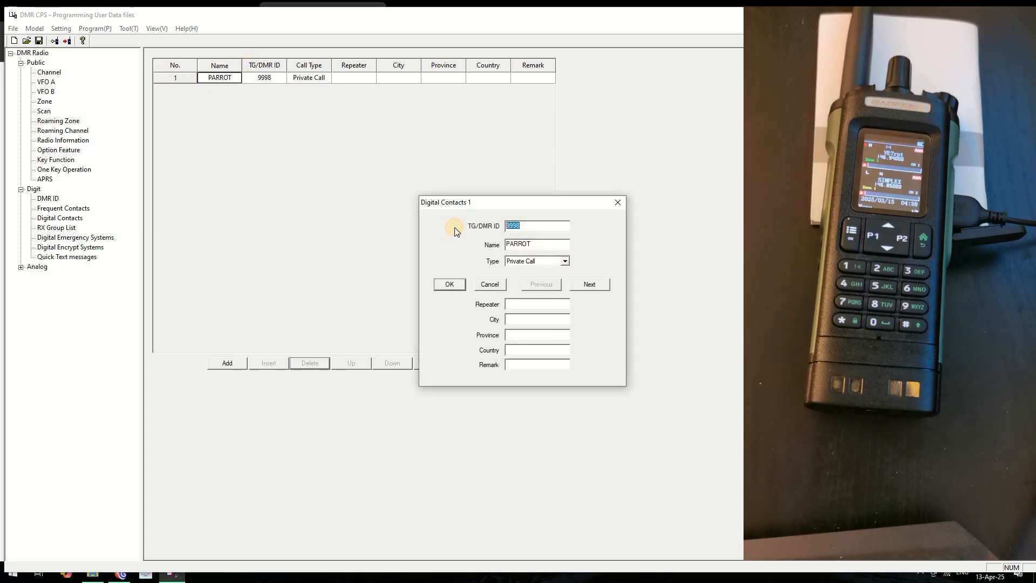
text(1)
click(539, 248)
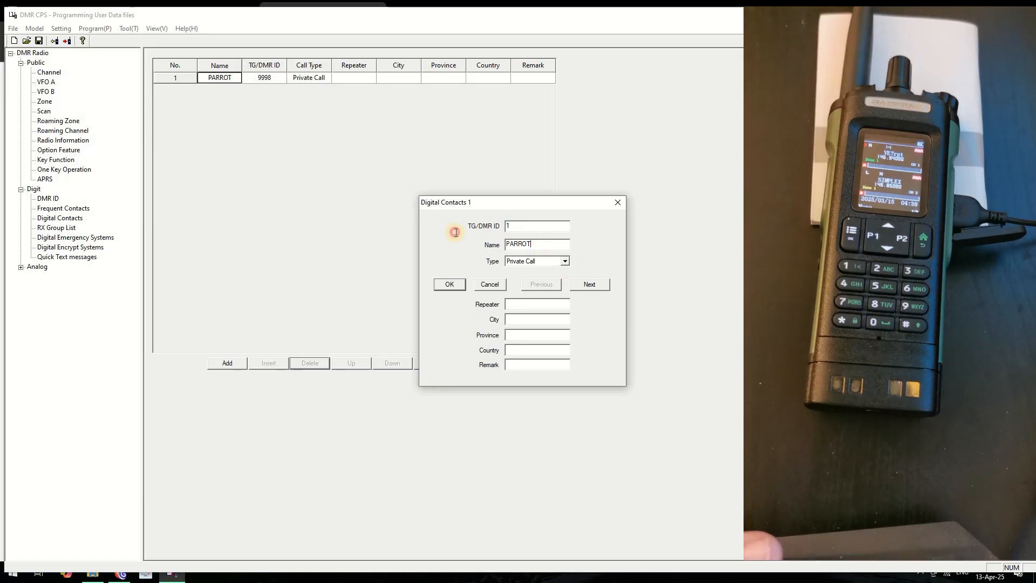
drag(456, 232, 449, 232)
text(error)
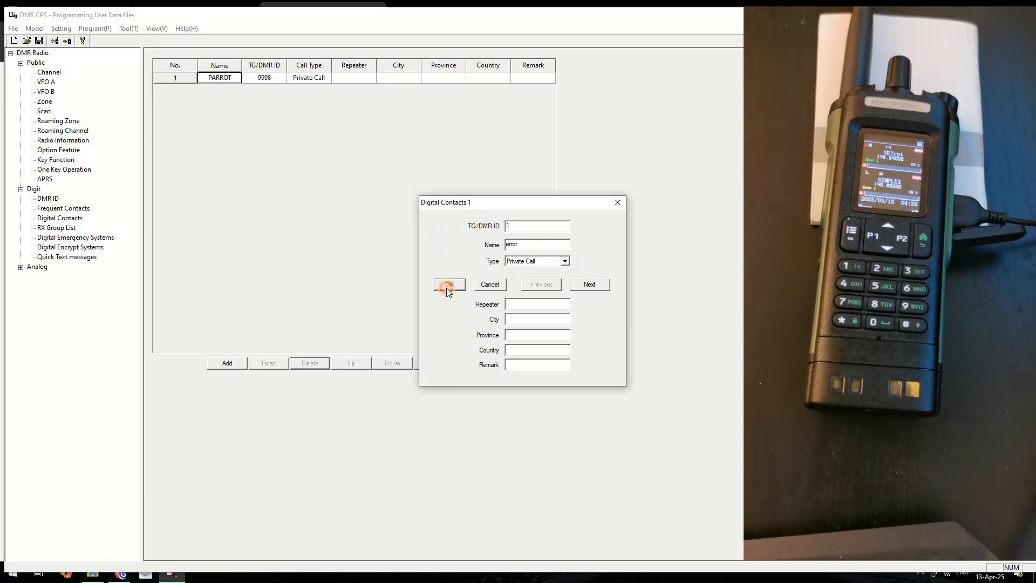
click(449, 285)
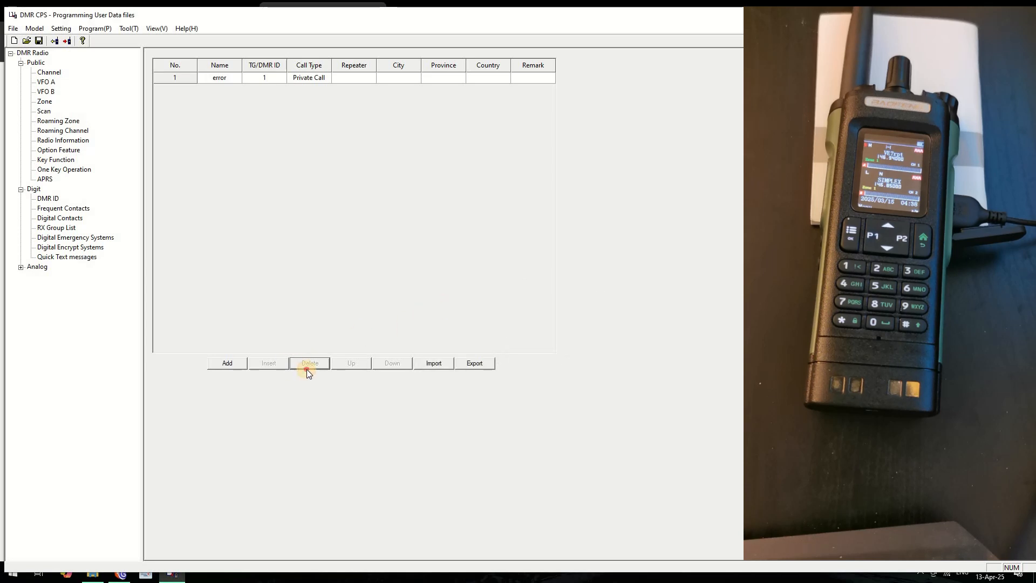
click(189, 95)
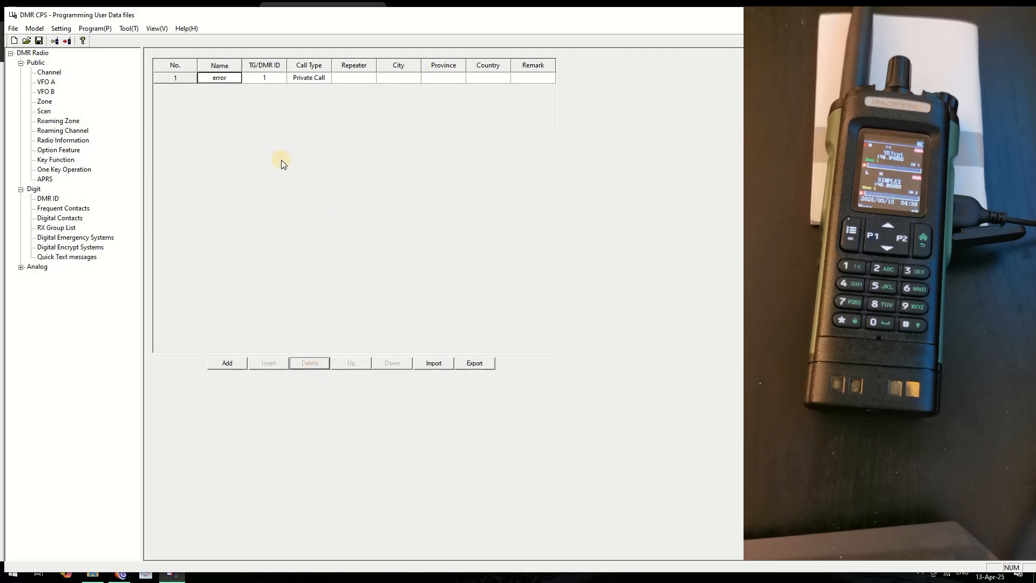
click(54, 209)
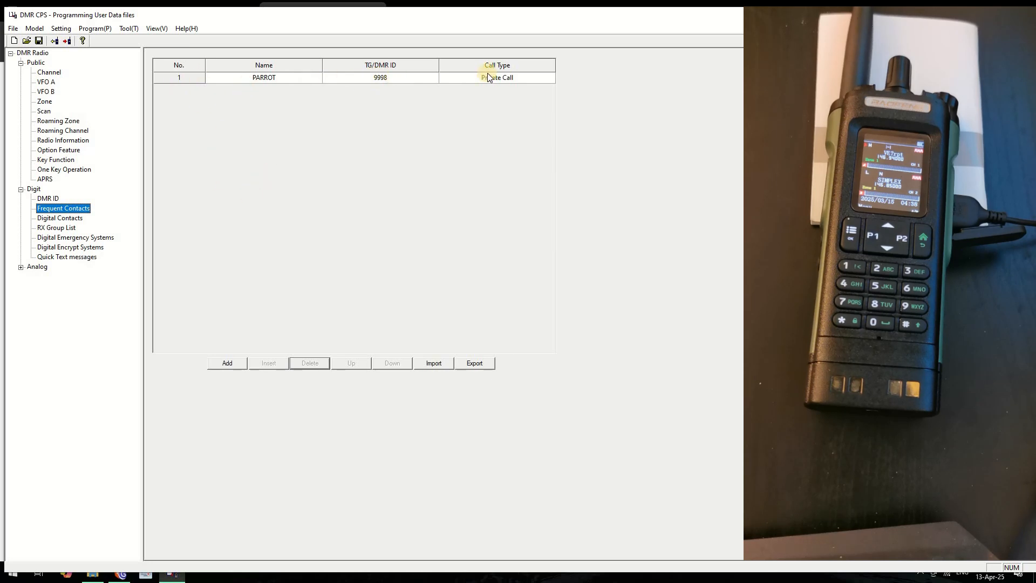
click(58, 229)
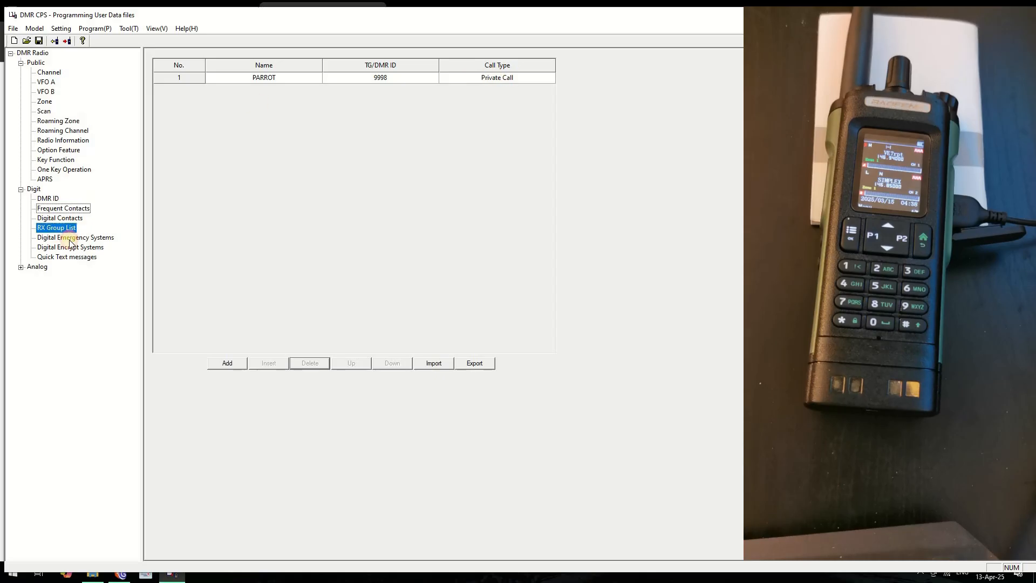
double_click(187, 74)
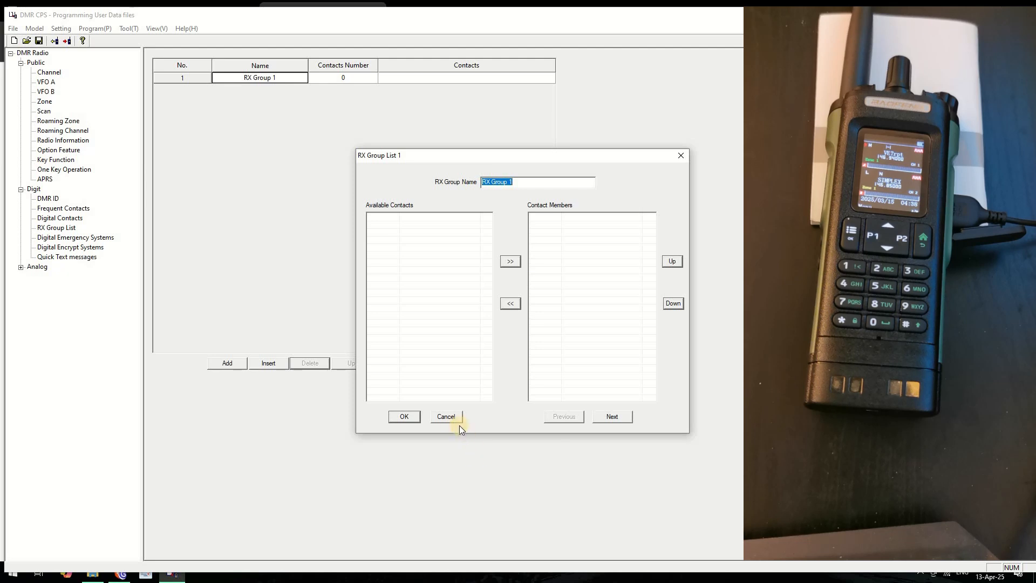
click(443, 417)
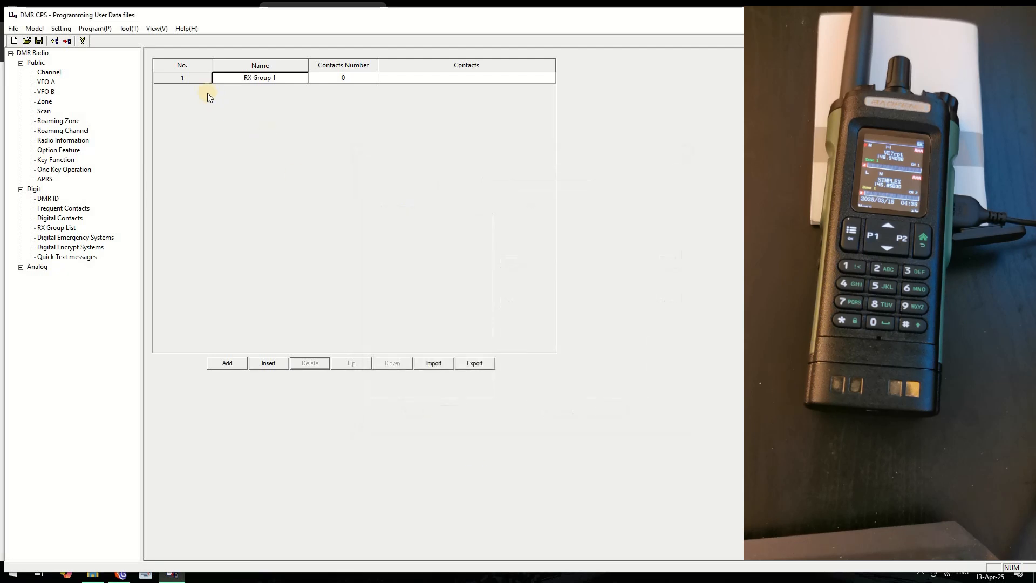
double_click(240, 81)
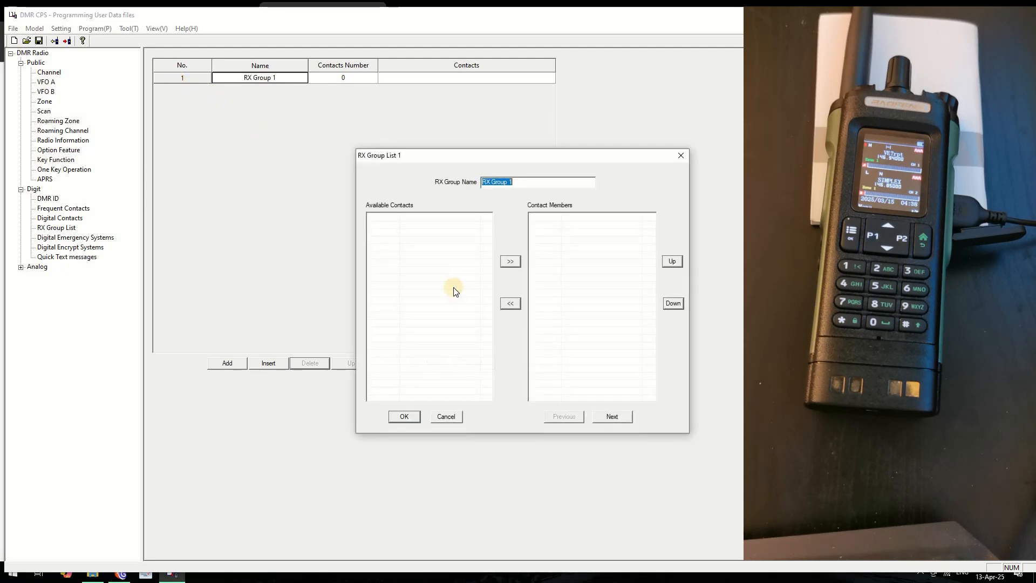
click(455, 415)
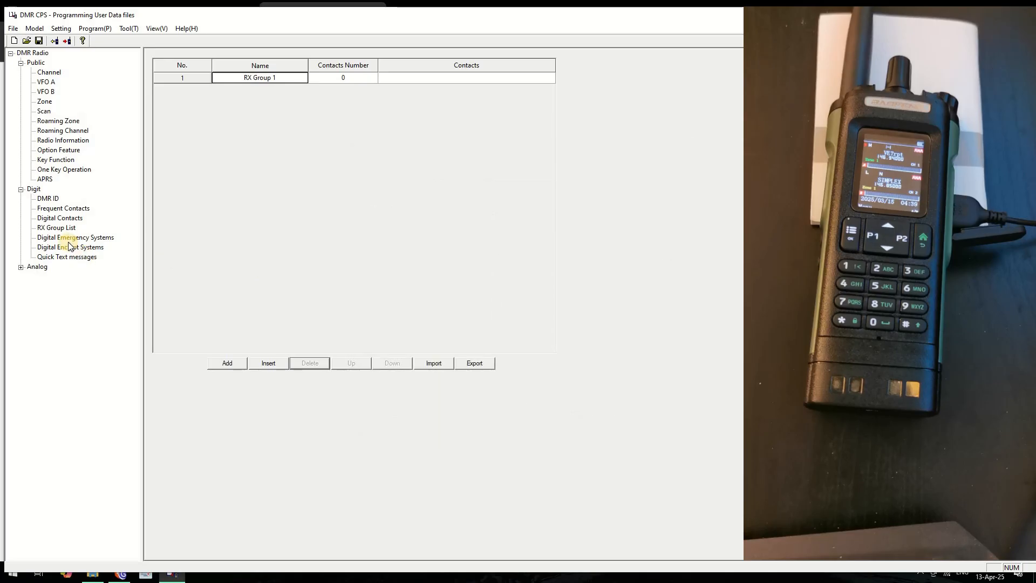
click(50, 200)
click(60, 215)
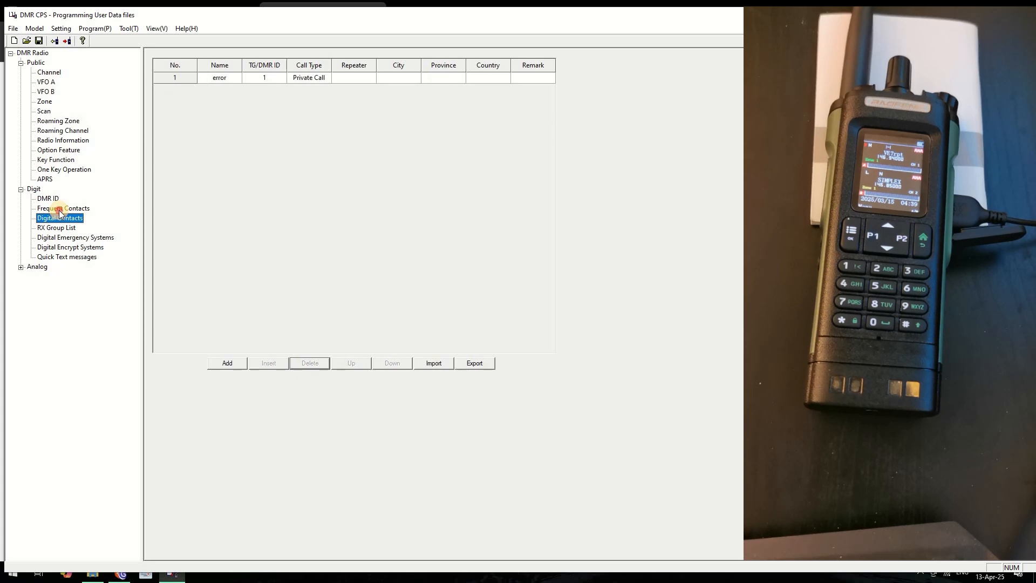
click(59, 209)
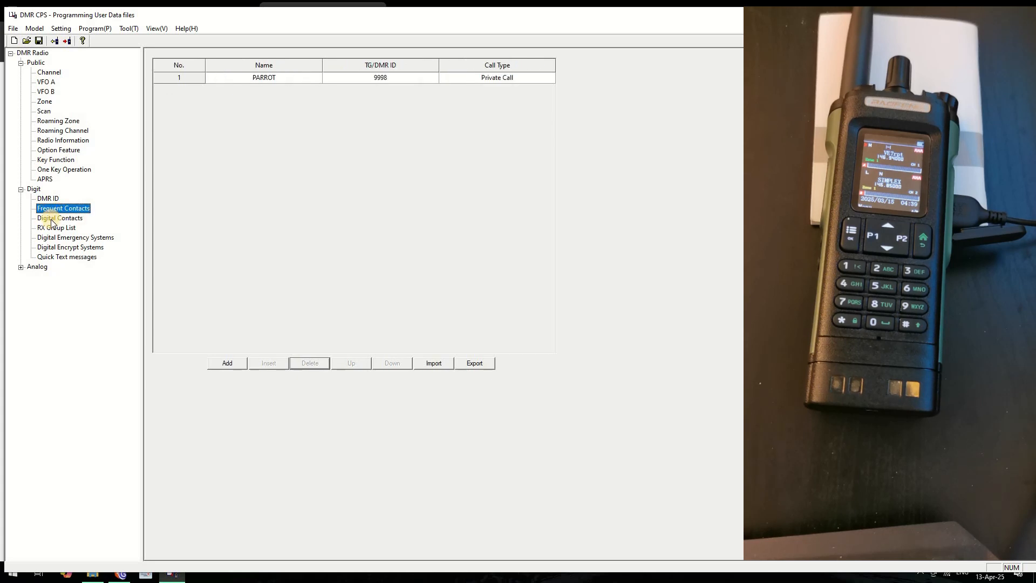
Edit channel VE7RAG so its TX Contact is PARROT and its RX Group List stays RX Group 1
click(55, 73)
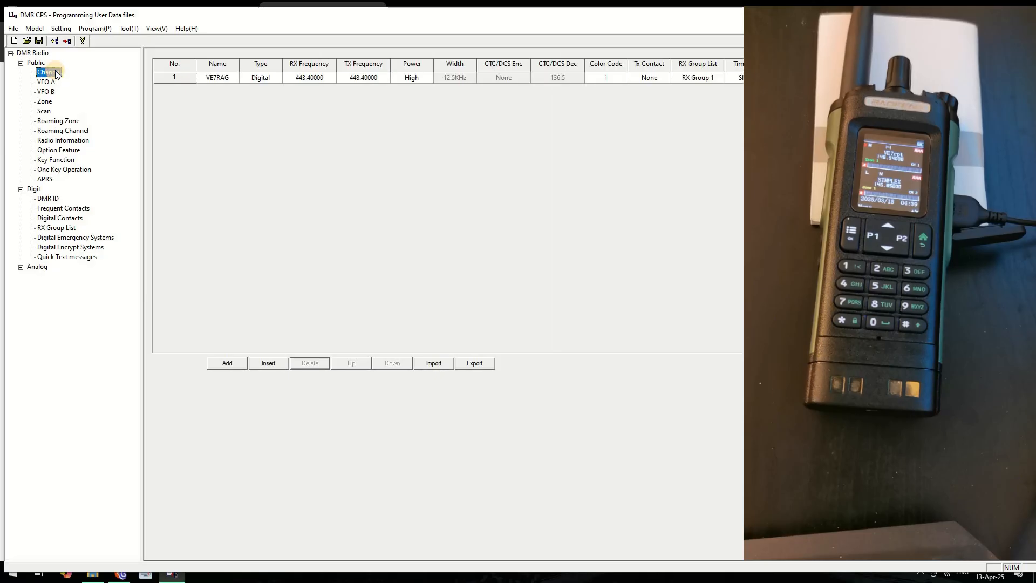
double_click(176, 76)
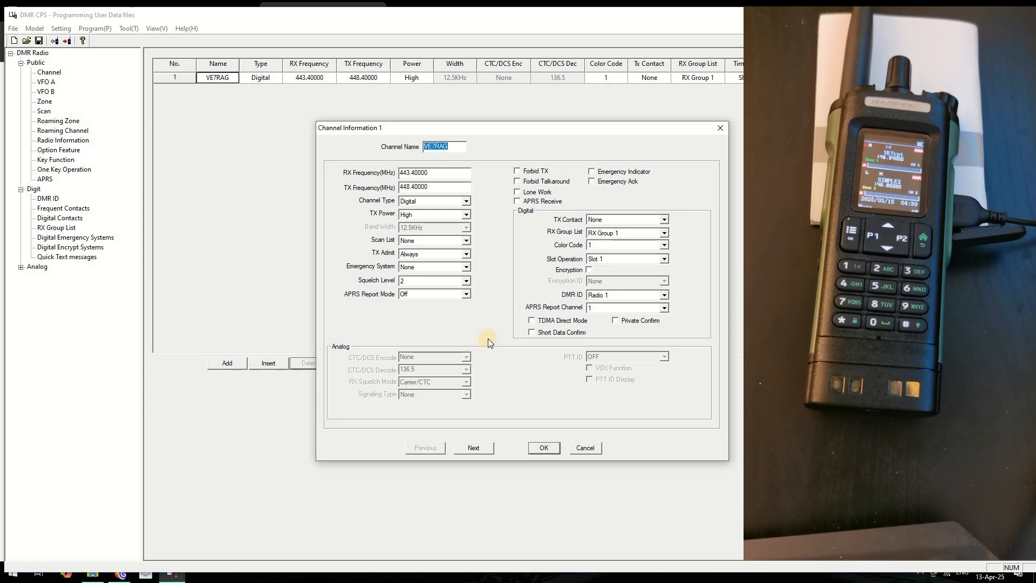
click(666, 232)
click(665, 232)
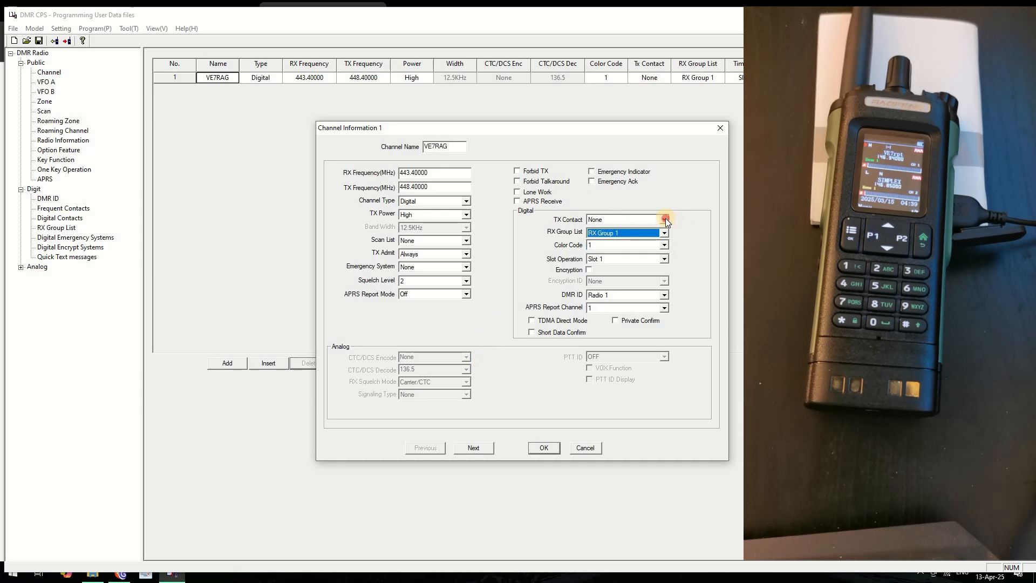
click(665, 219)
click(603, 238)
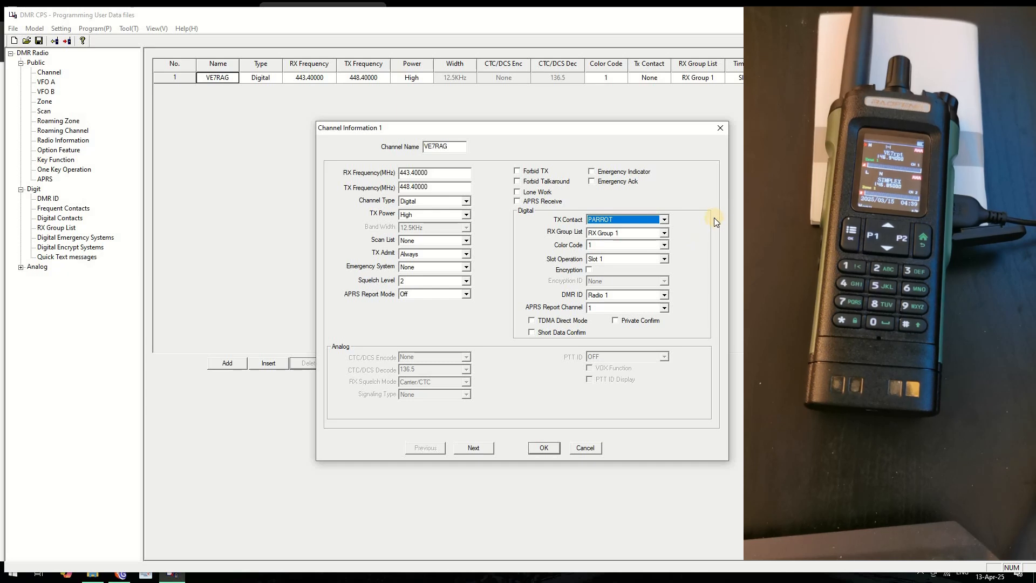
click(620, 233)
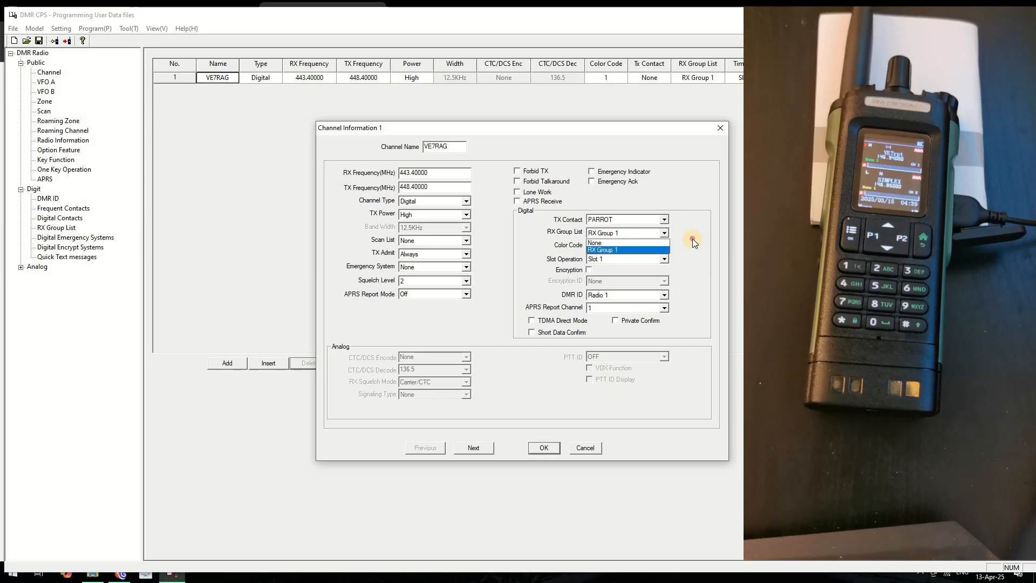
click(593, 220)
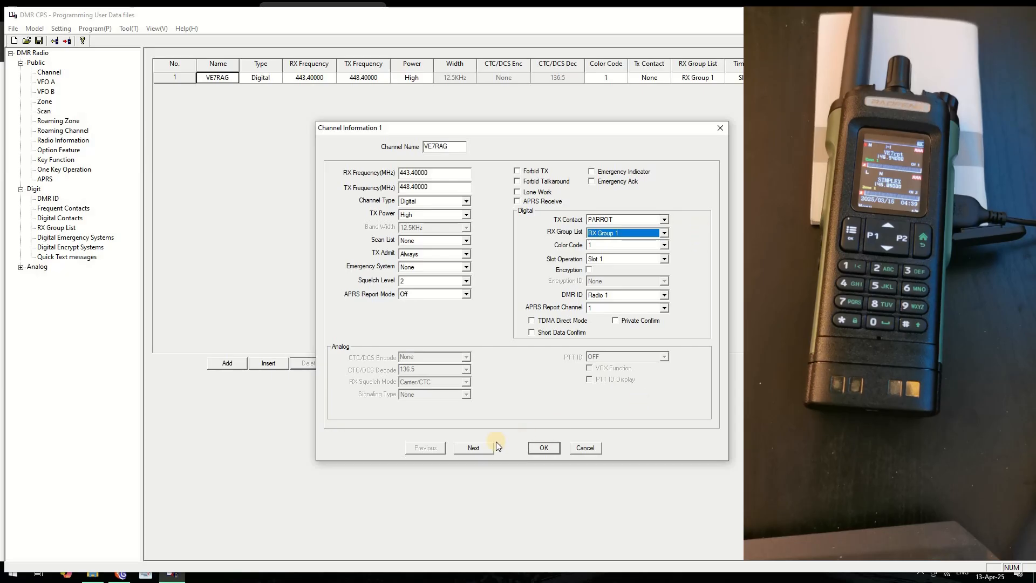
click(549, 449)
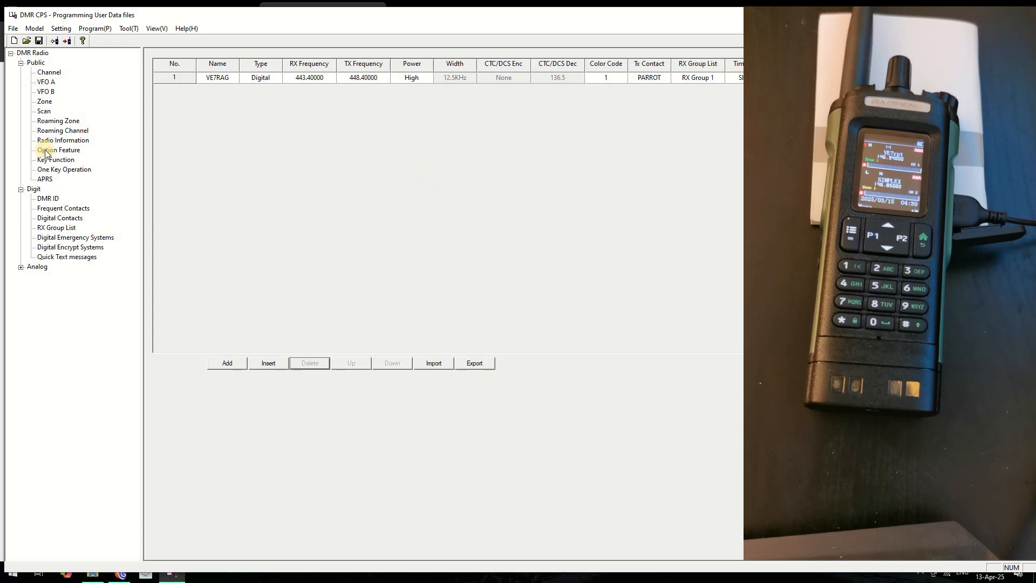
Delete the extra RX Group 2 entry from the RX group list
click(65, 228)
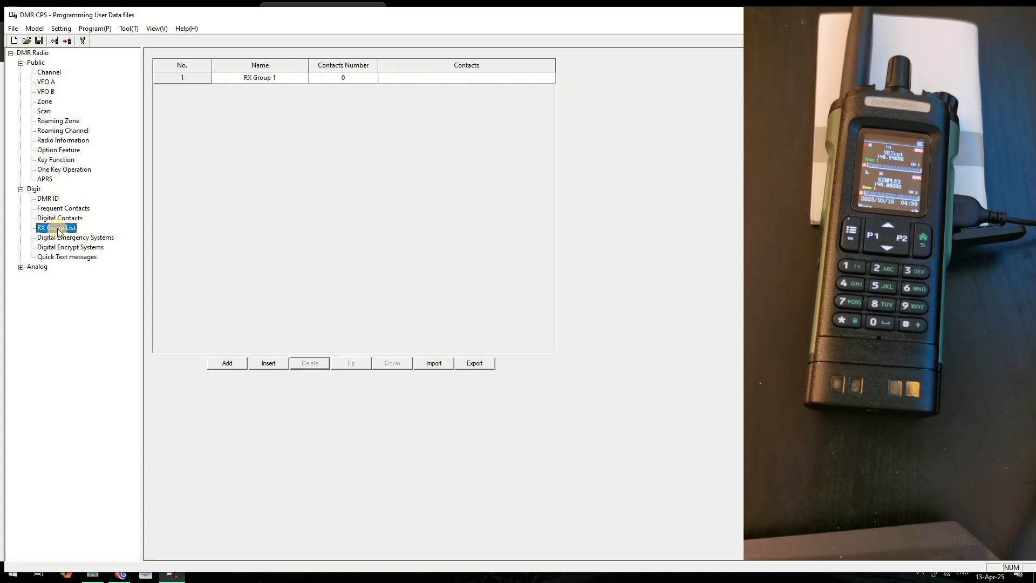
double_click(193, 80)
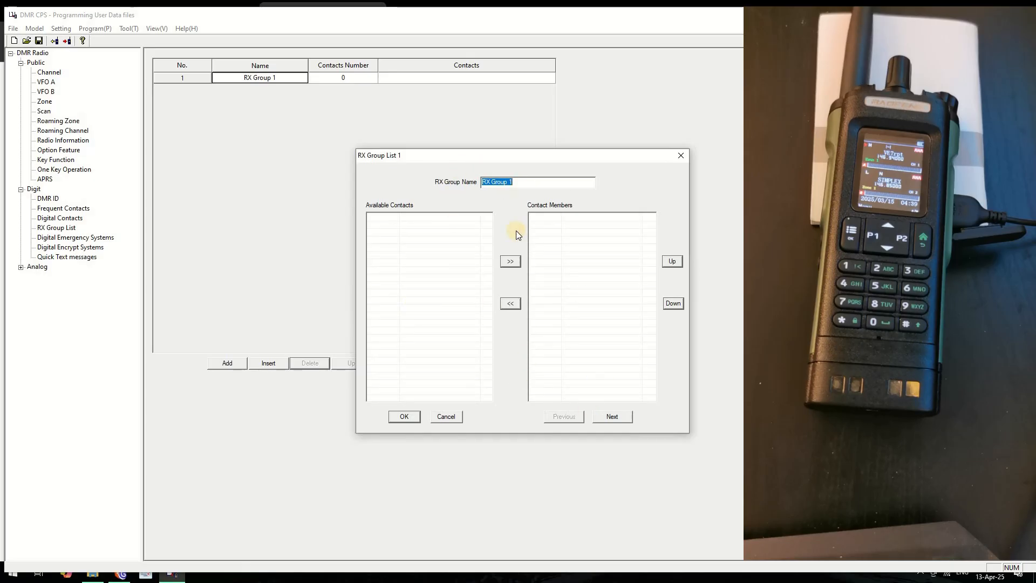
click(613, 418)
click(556, 414)
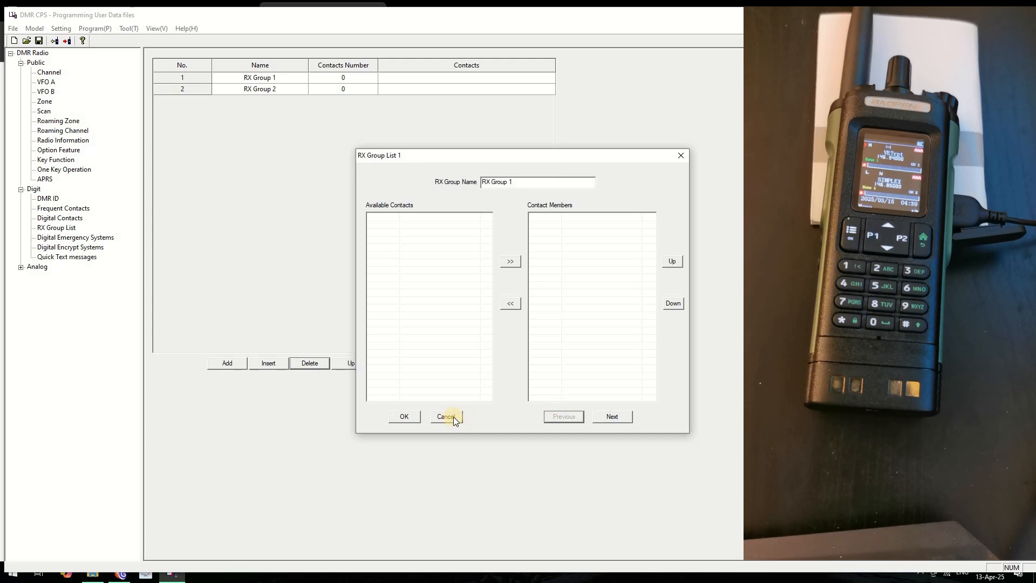
click(448, 417)
click(180, 93)
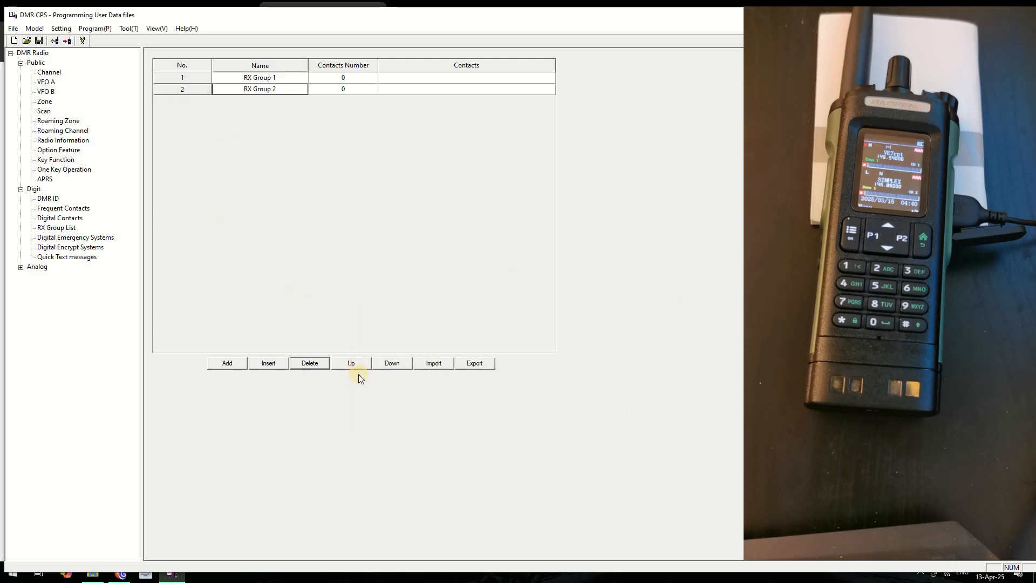
click(316, 363)
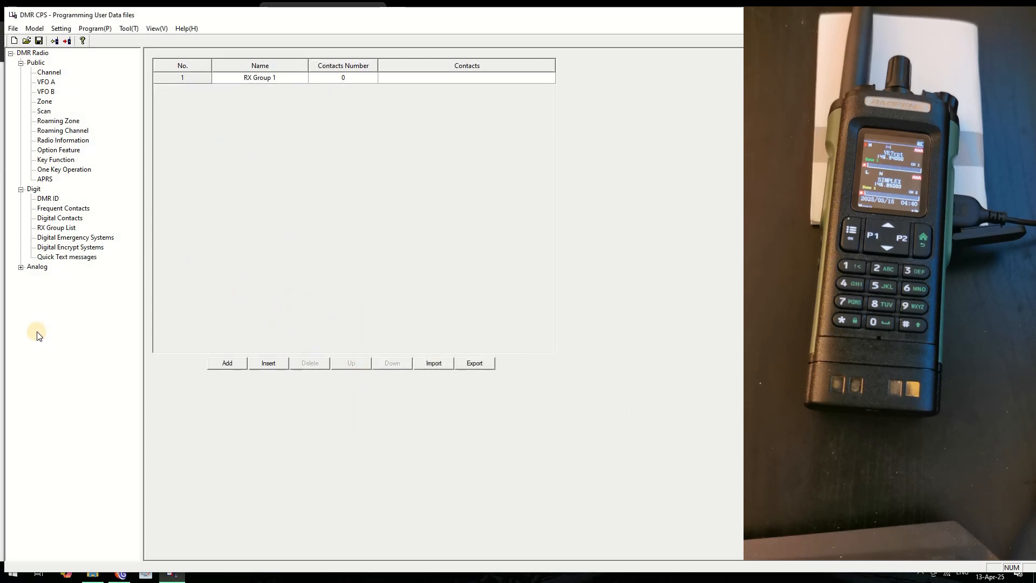
Insert a blank group row, then delete RX Group 1, leaving one unnamed group
click(54, 209)
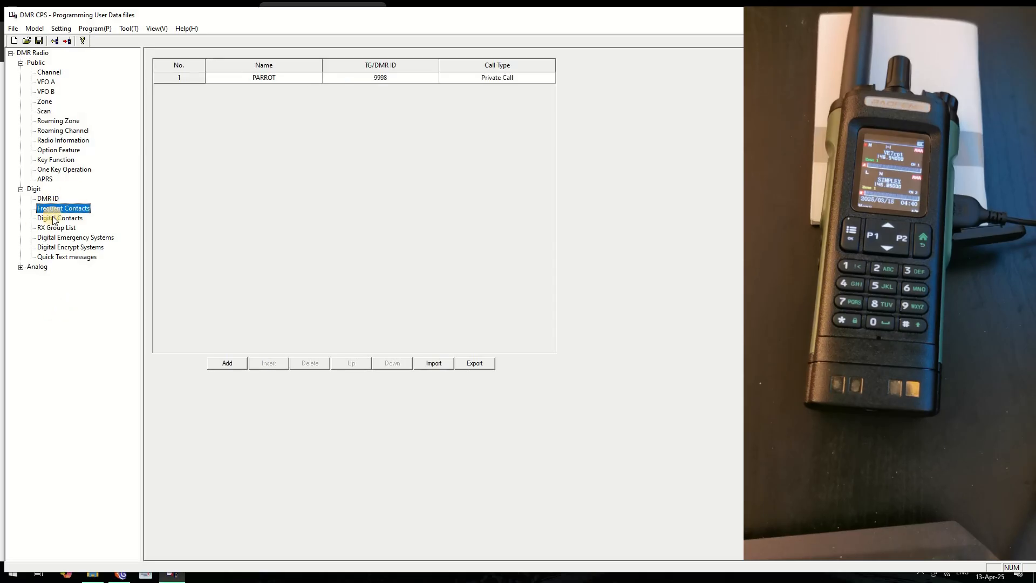
click(54, 219)
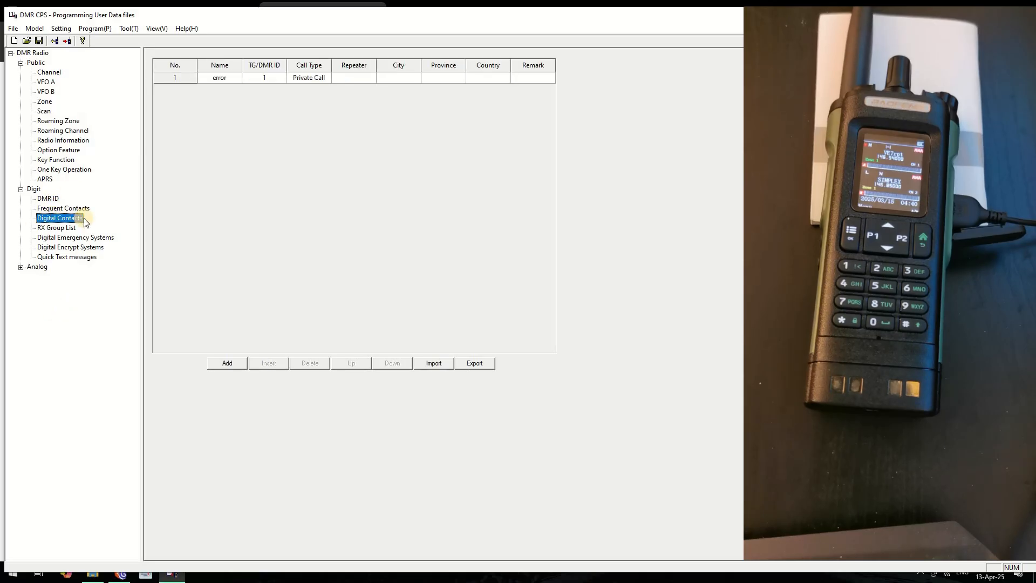
click(54, 229)
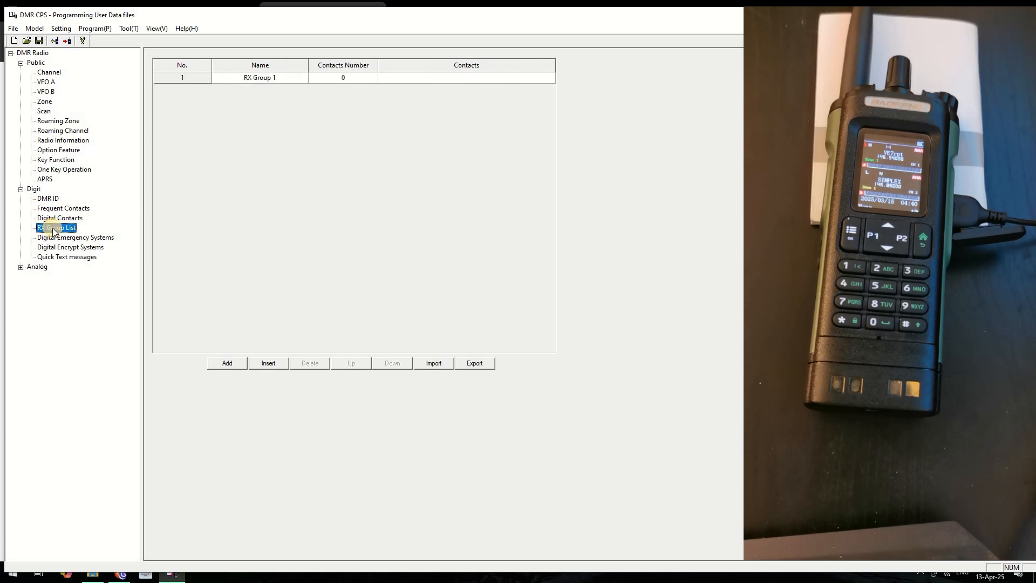
click(272, 366)
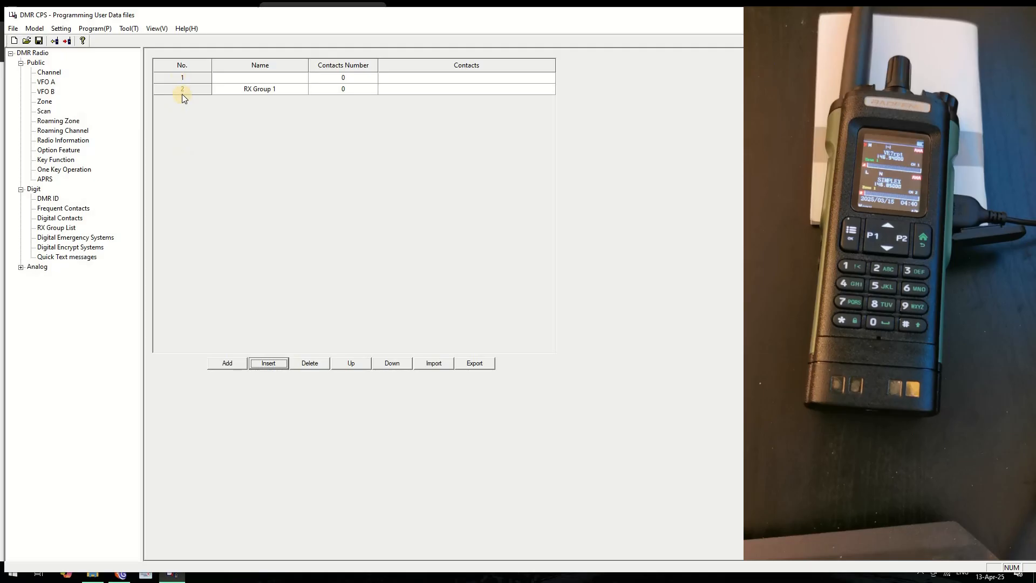
click(186, 89)
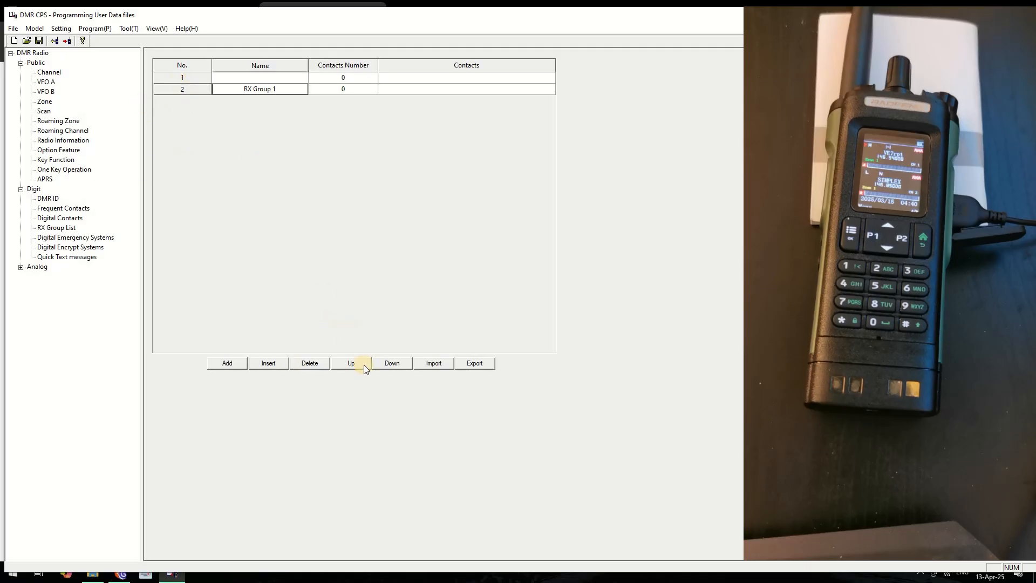
click(310, 364)
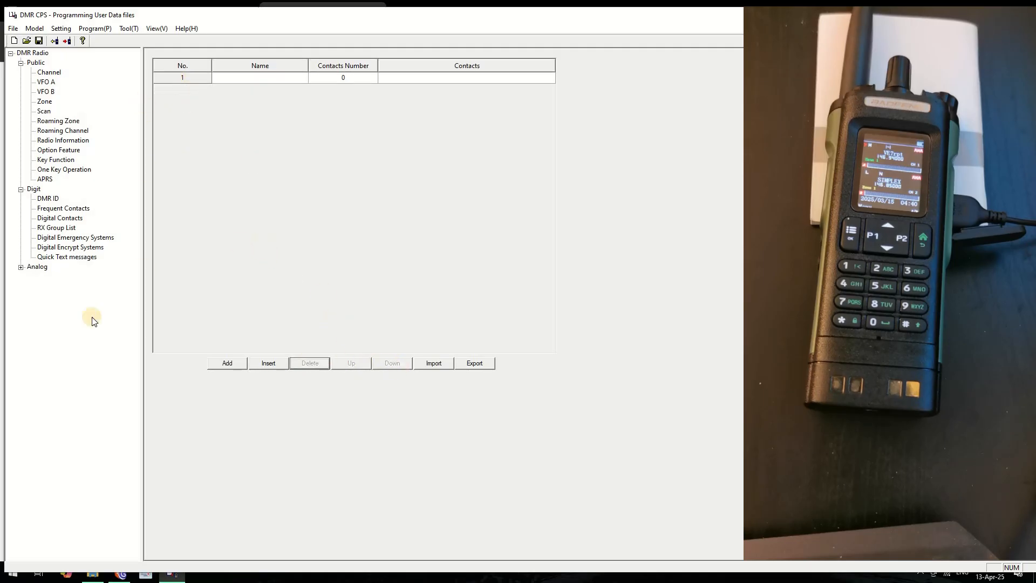
Expand the Analog section, browse the Digit lists, and show the DMR ID list (Radio 1–5)
click(21, 267)
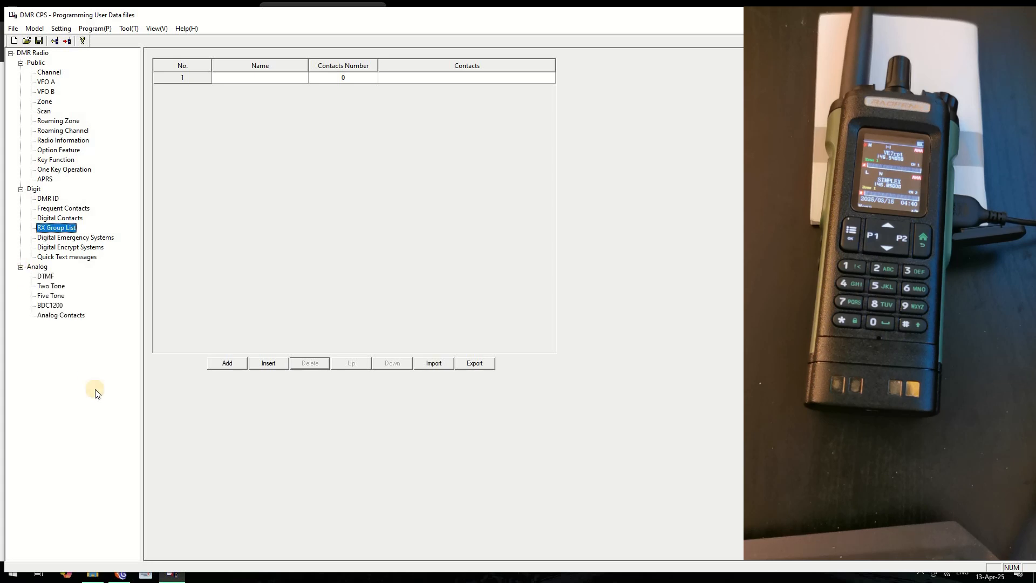
click(60, 257)
click(68, 247)
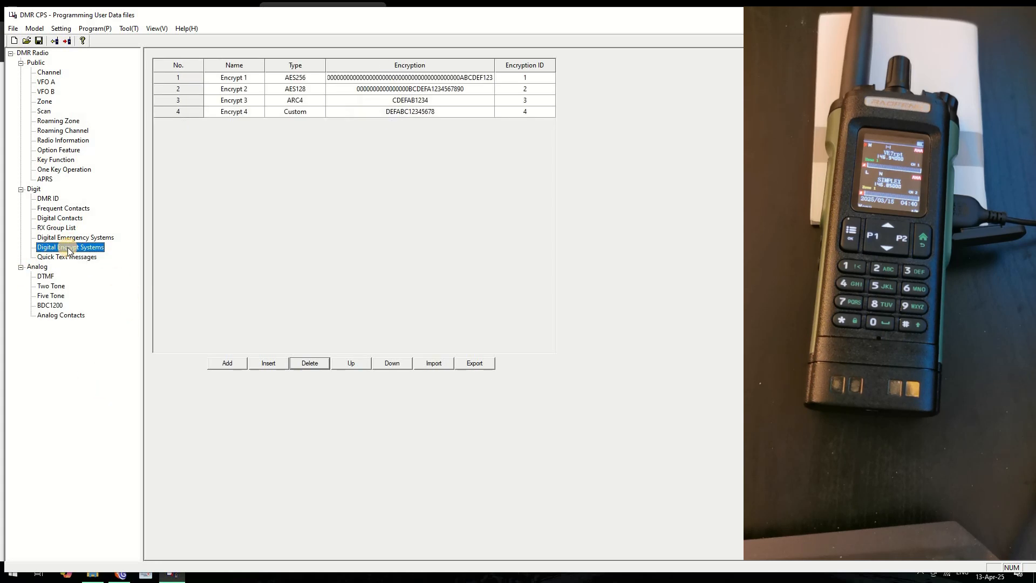
click(61, 237)
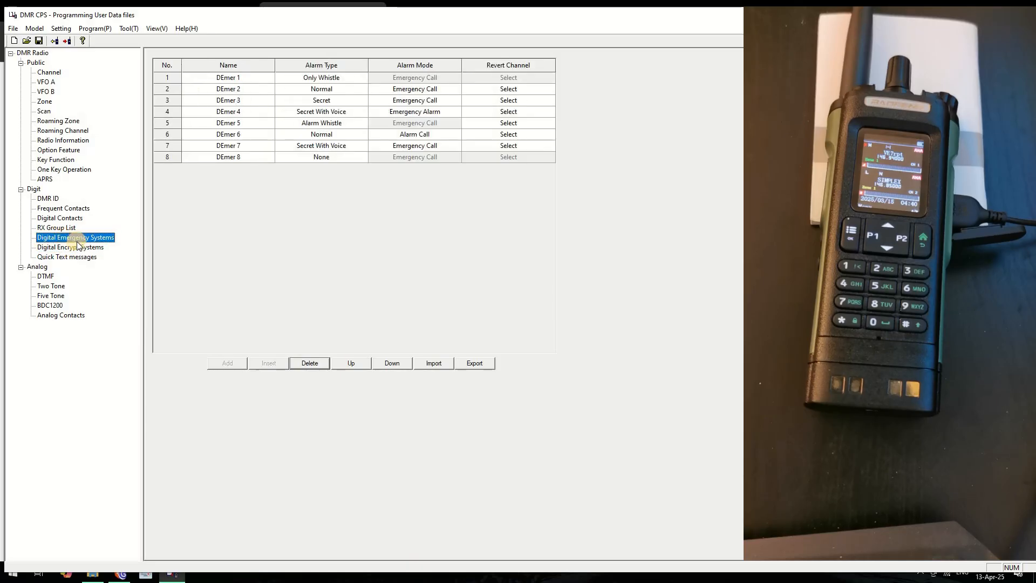
click(56, 227)
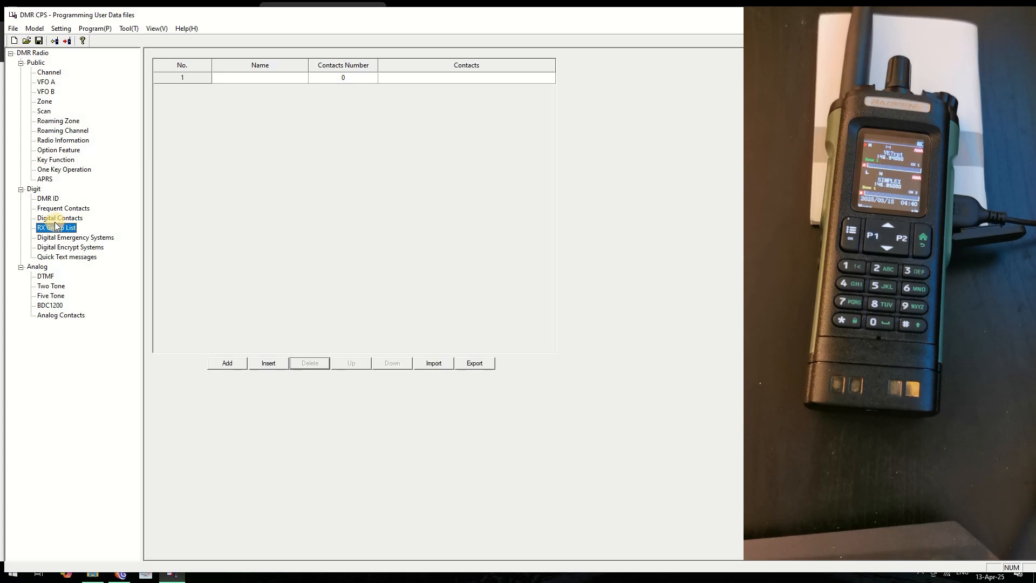
click(66, 218)
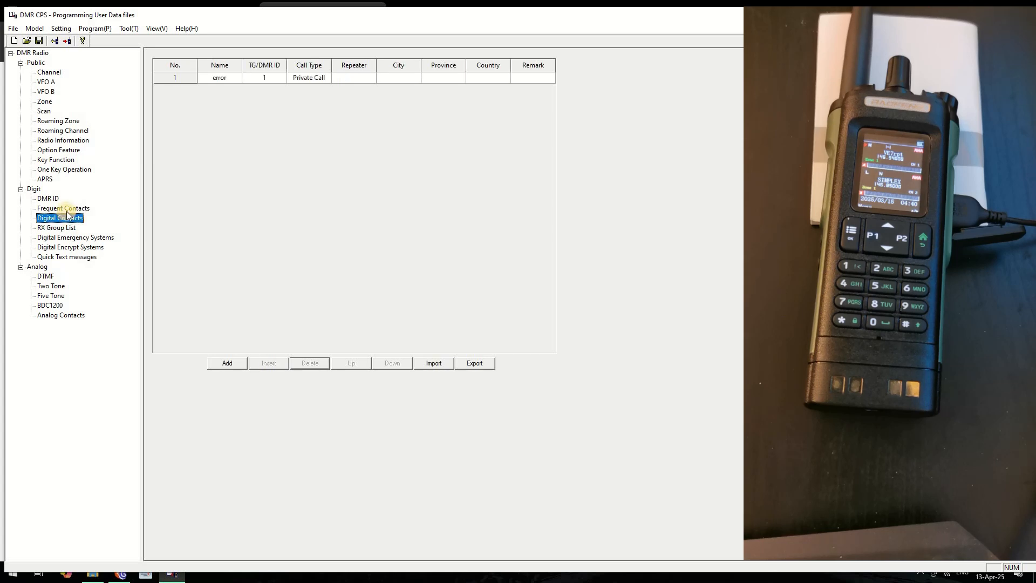
click(57, 206)
click(47, 198)
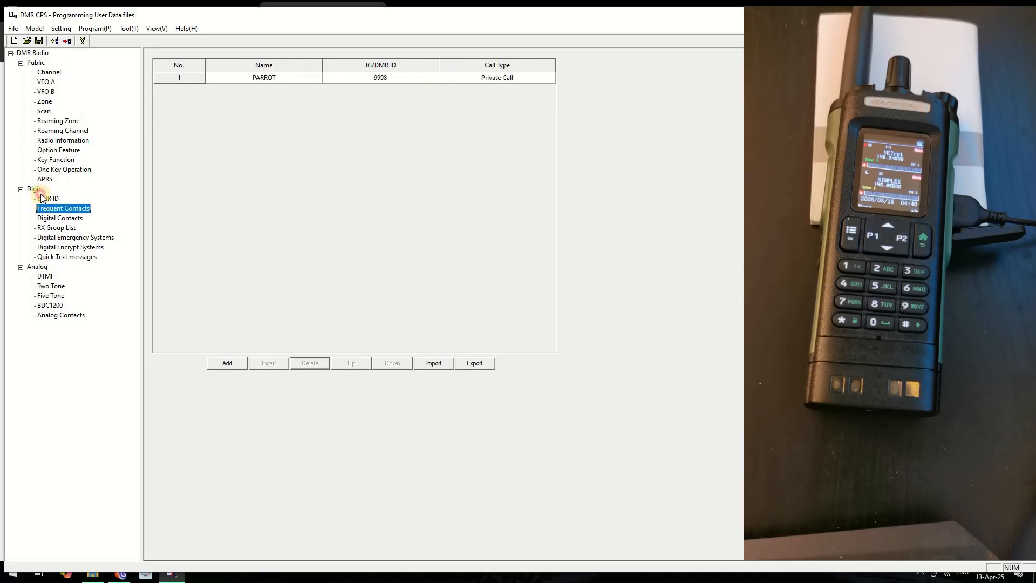
click(43, 198)
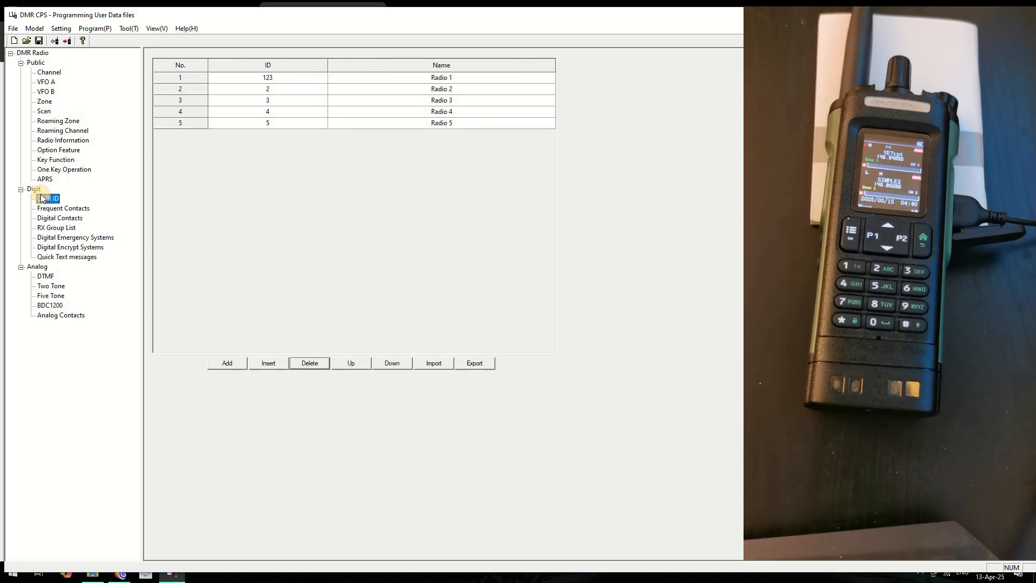
Delete the Radio 2 through Radio 5 entries from the DMR ID list
click(186, 89)
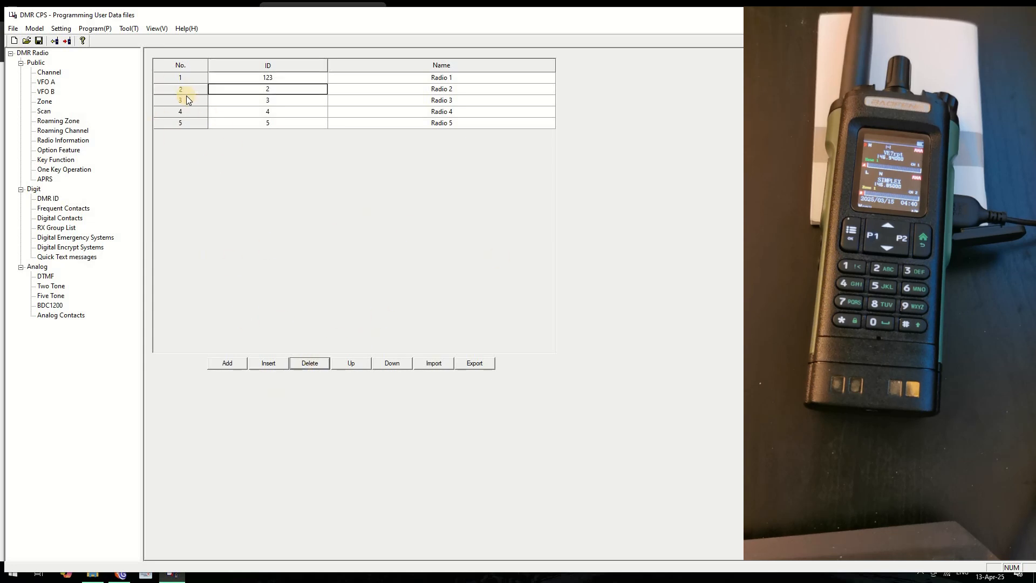
click(315, 362)
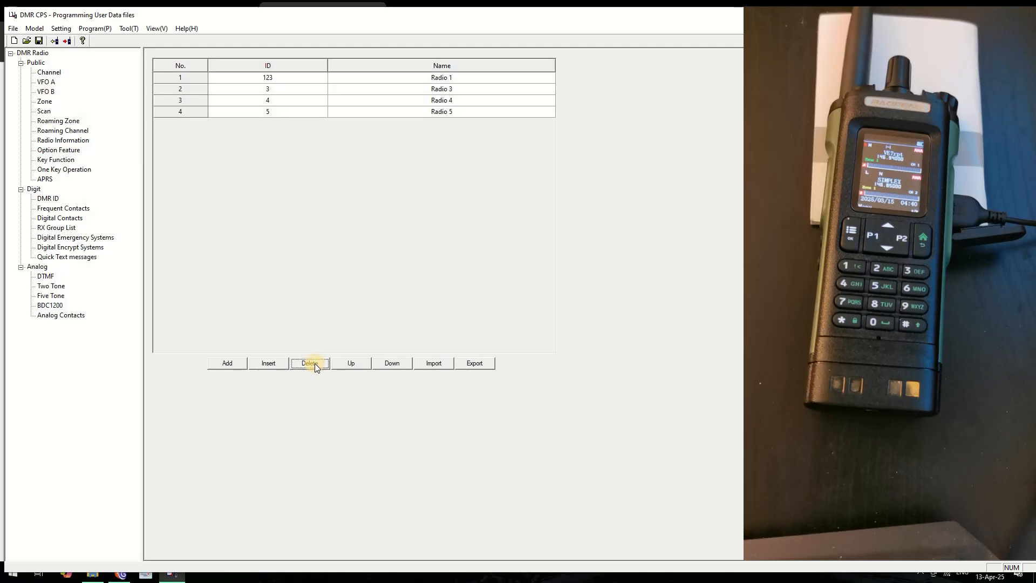
click(180, 89)
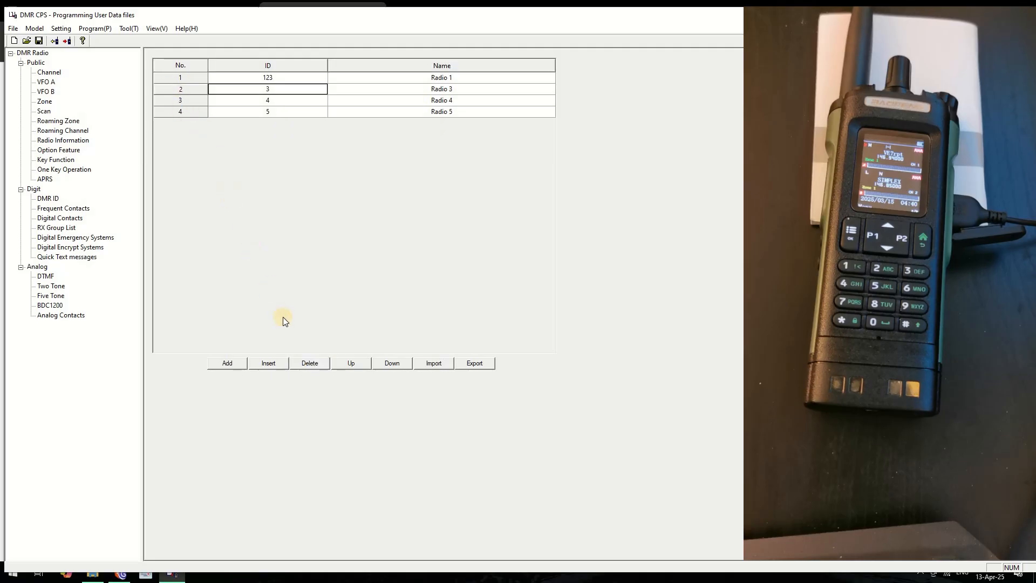
click(308, 362)
click(310, 357)
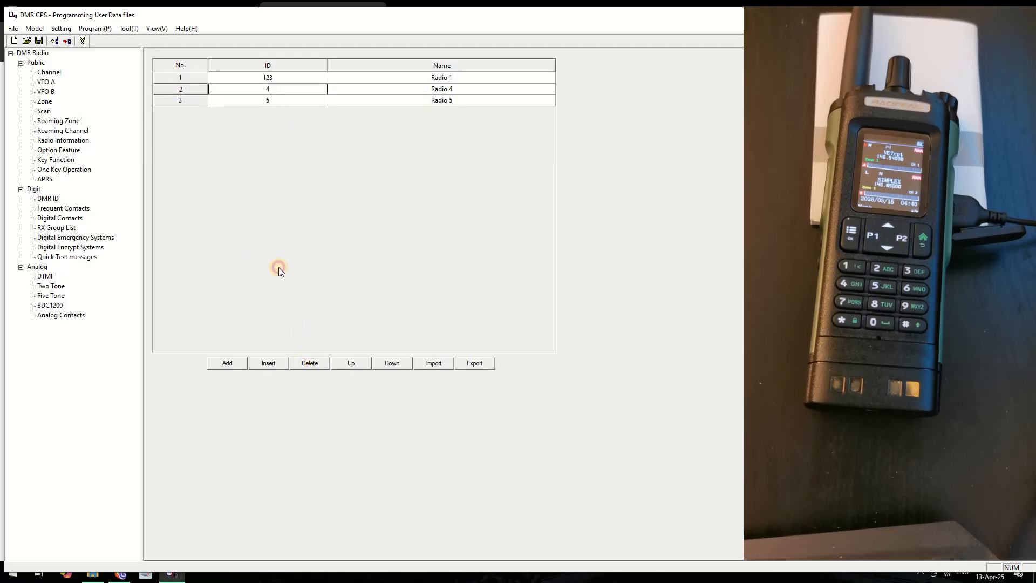
click(188, 89)
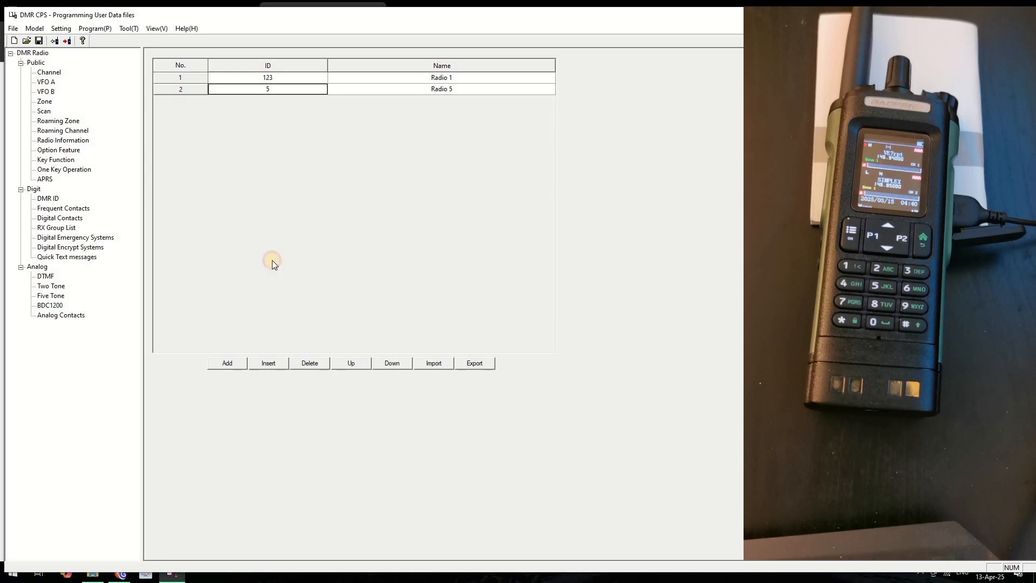
click(316, 362)
click(180, 76)
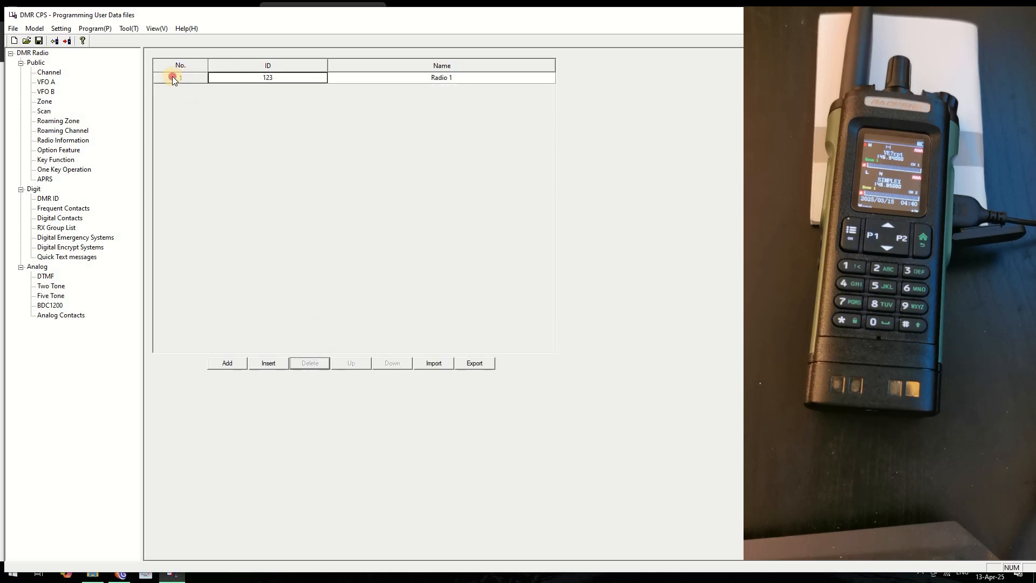
Change the first DMR ID entry to the operator's own DMR ID, named DM32
double_click(173, 76)
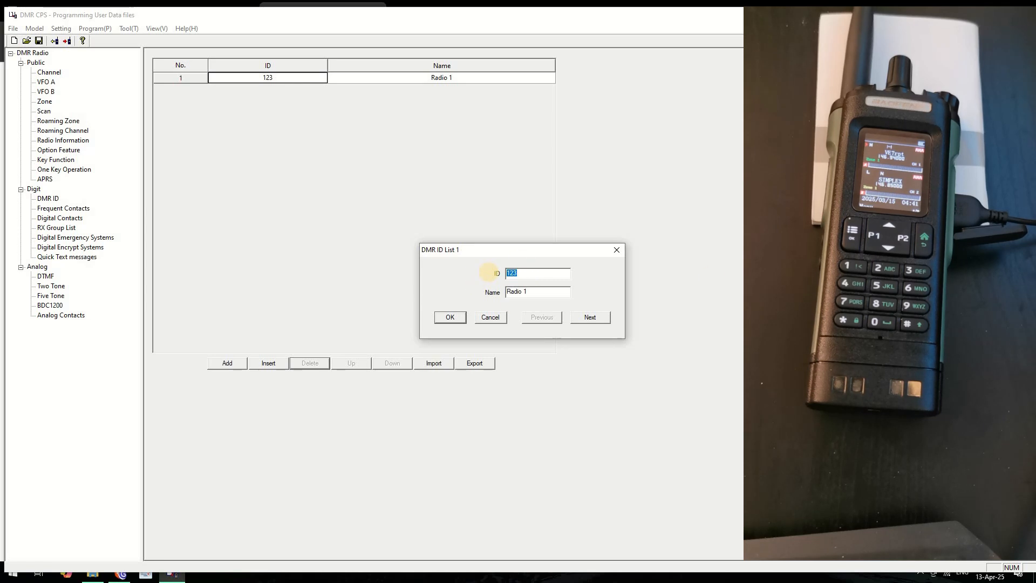
text(3025307)
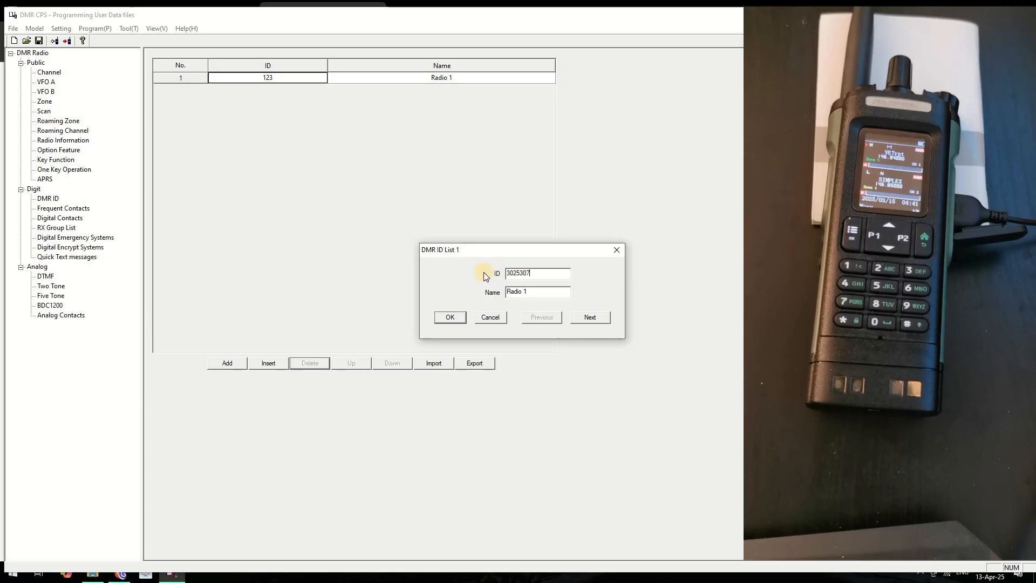
drag(527, 293, 468, 294)
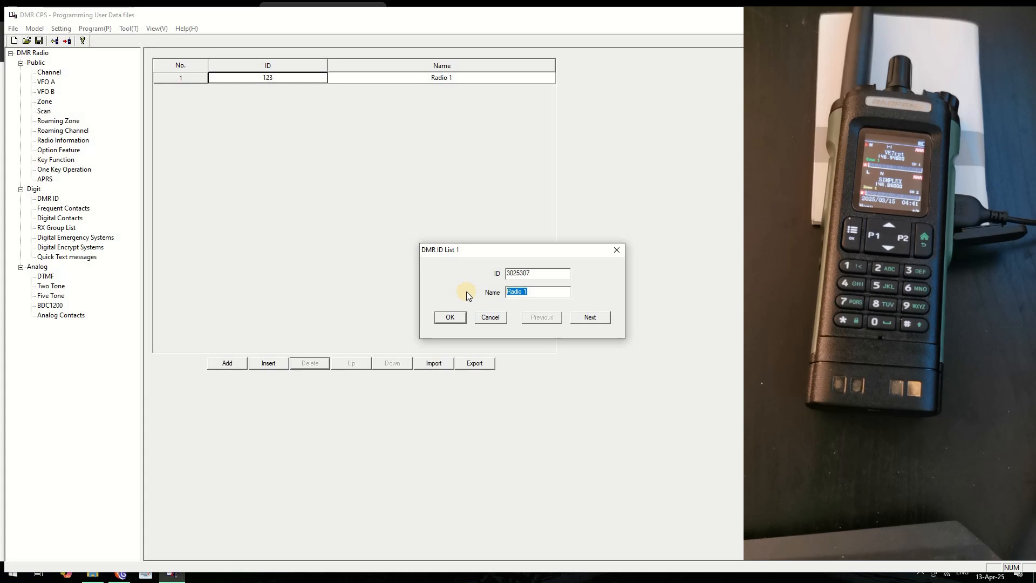
text(DM32)
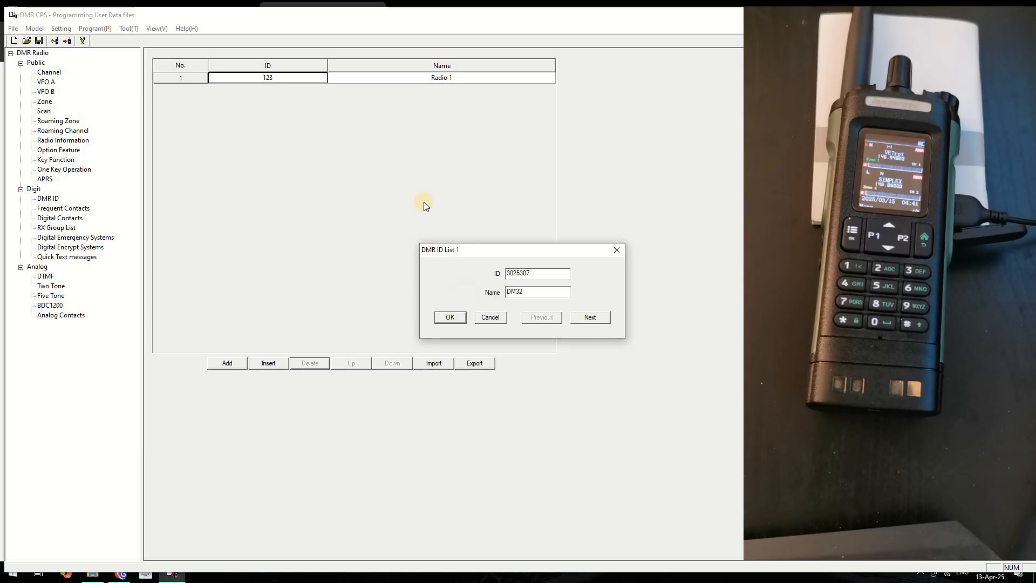
click(449, 316)
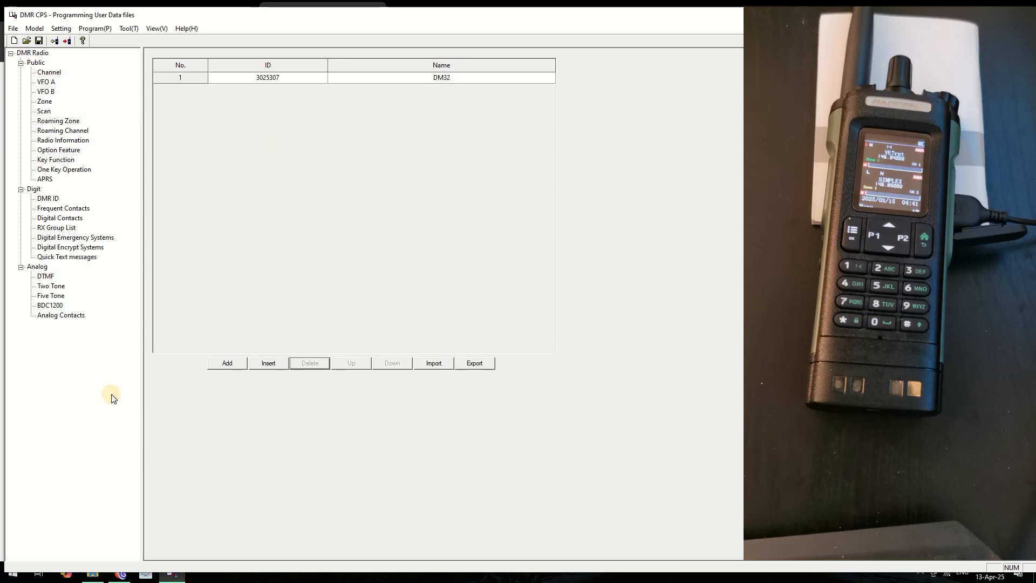
Review the channel list, RX group, PARROT contact and other Digit lists, returning to RX groups
click(47, 72)
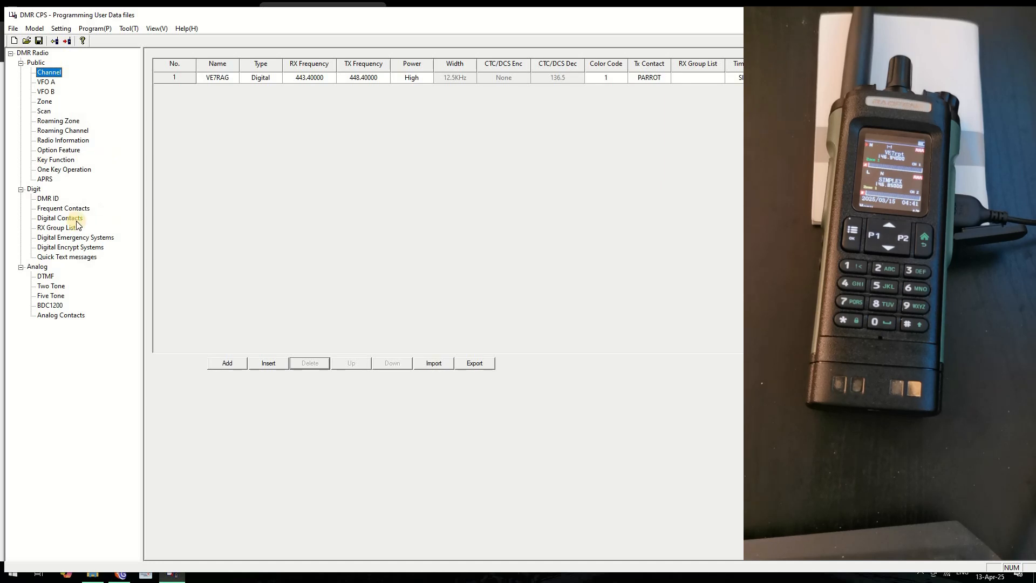
click(55, 228)
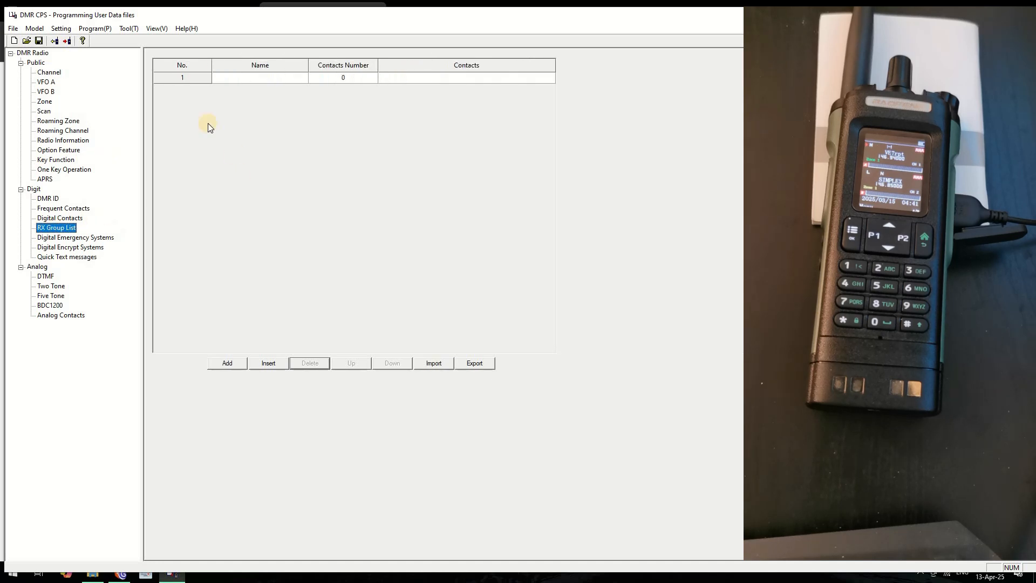
double_click(182, 79)
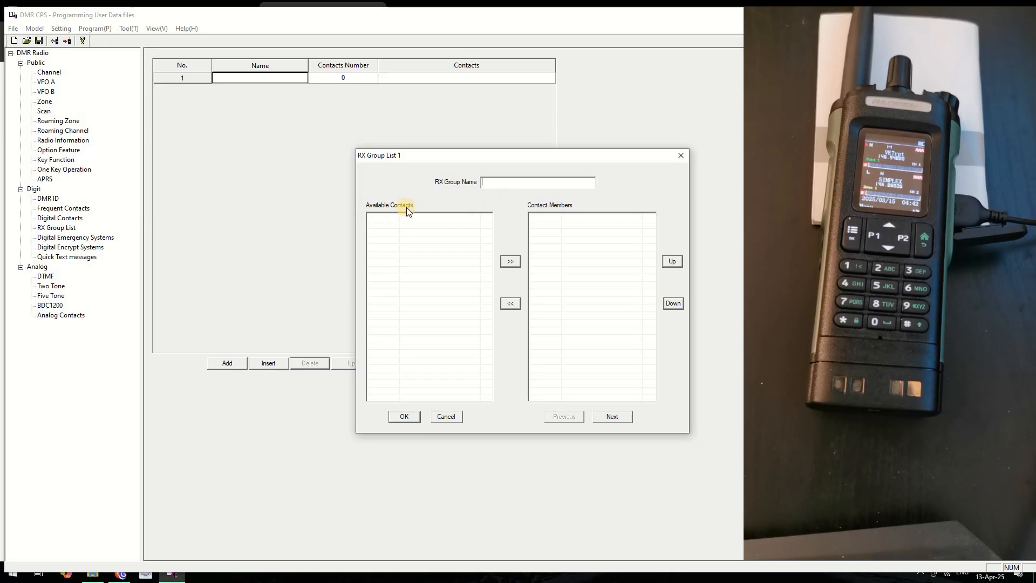
click(448, 416)
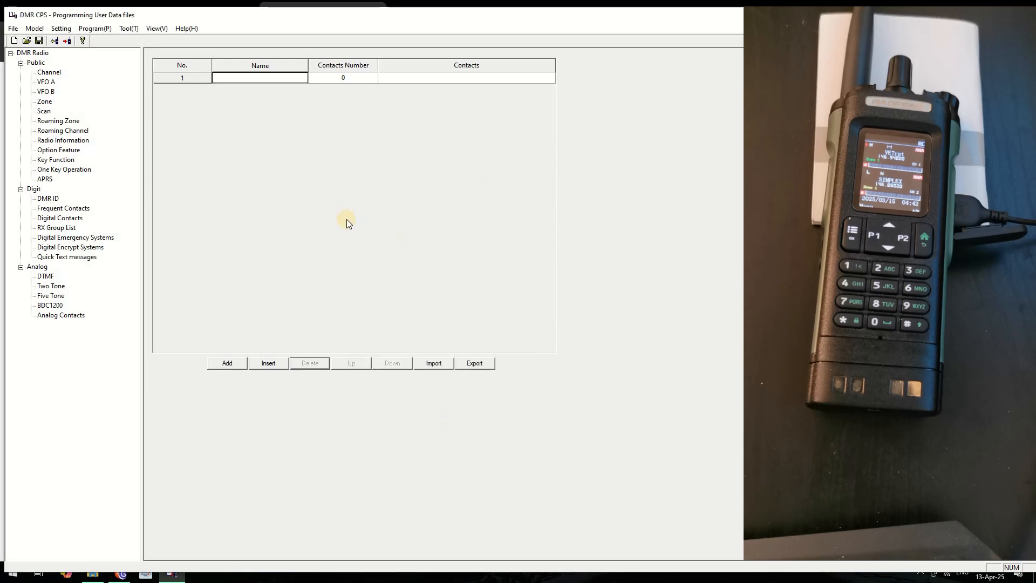
click(71, 209)
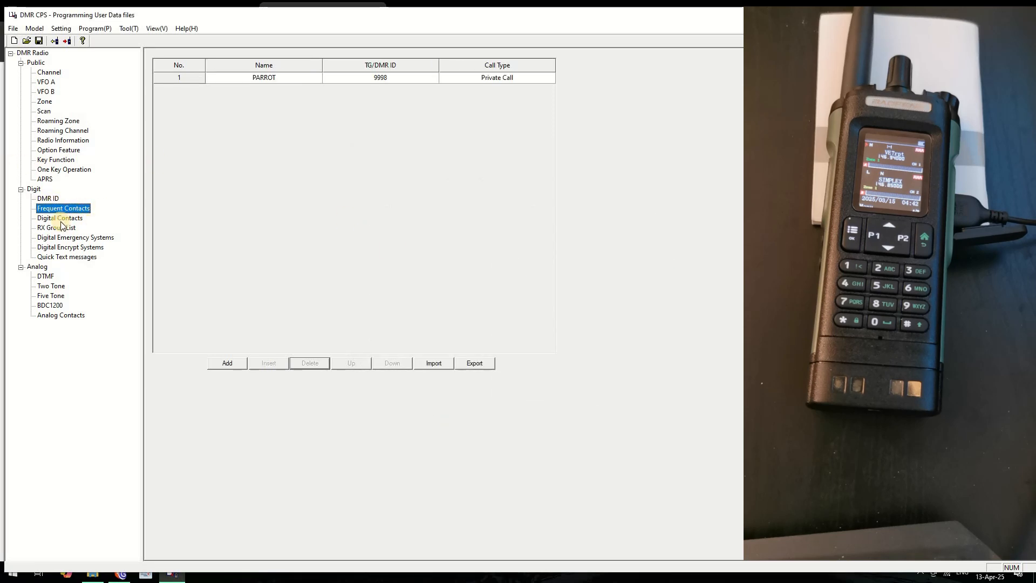
click(60, 218)
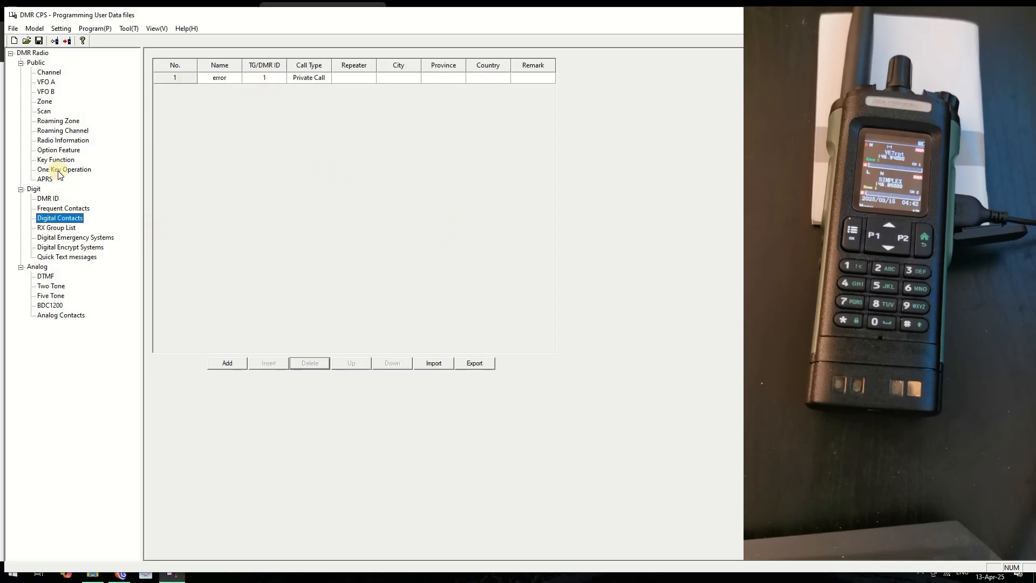
click(73, 257)
click(57, 247)
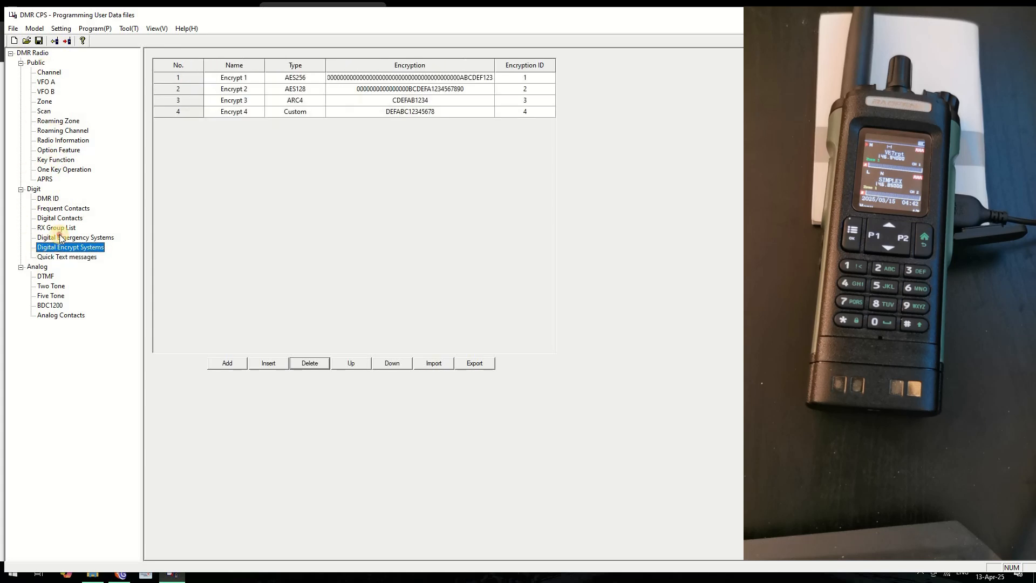
click(59, 235)
click(51, 228)
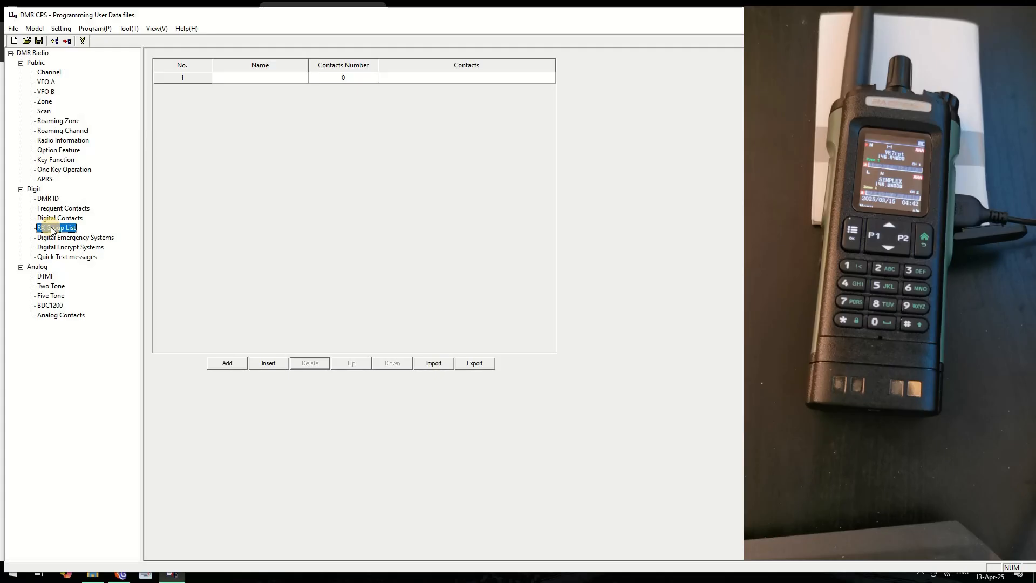
Name the first RX group 'DMR' and reopen it to confirm it has no contacts
double_click(193, 77)
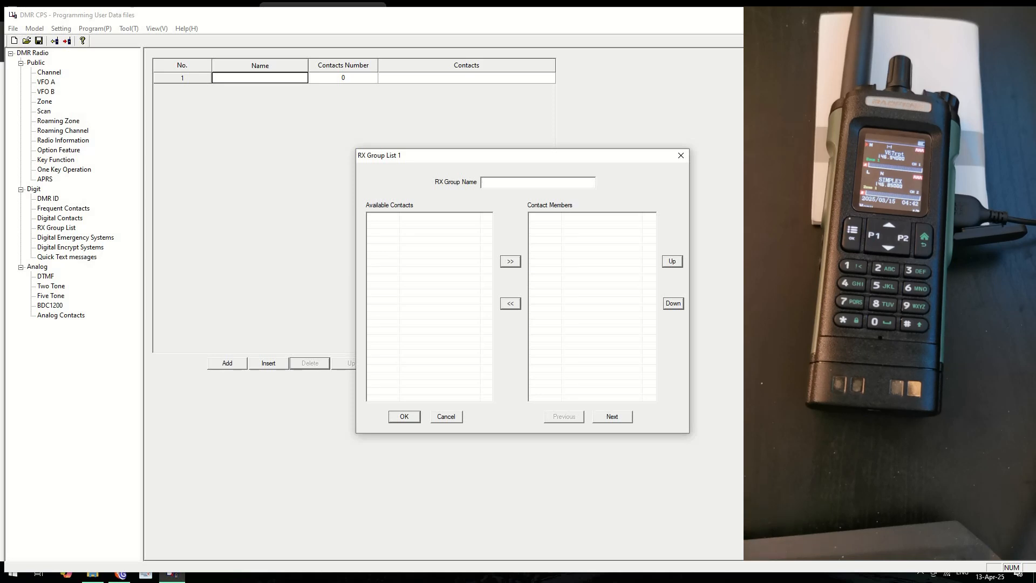
text(DMR)
click(410, 417)
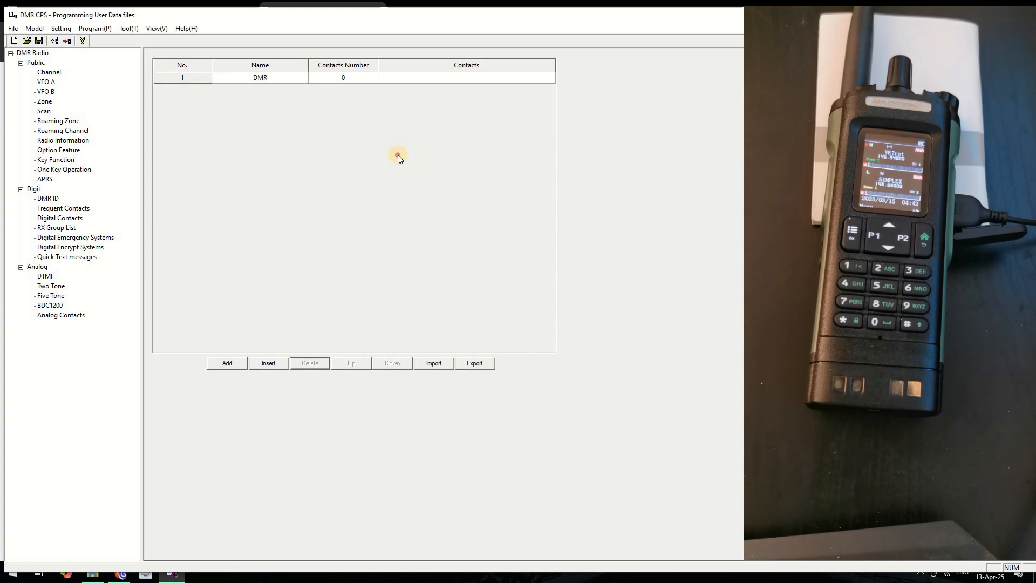
click(180, 77)
double_click(181, 77)
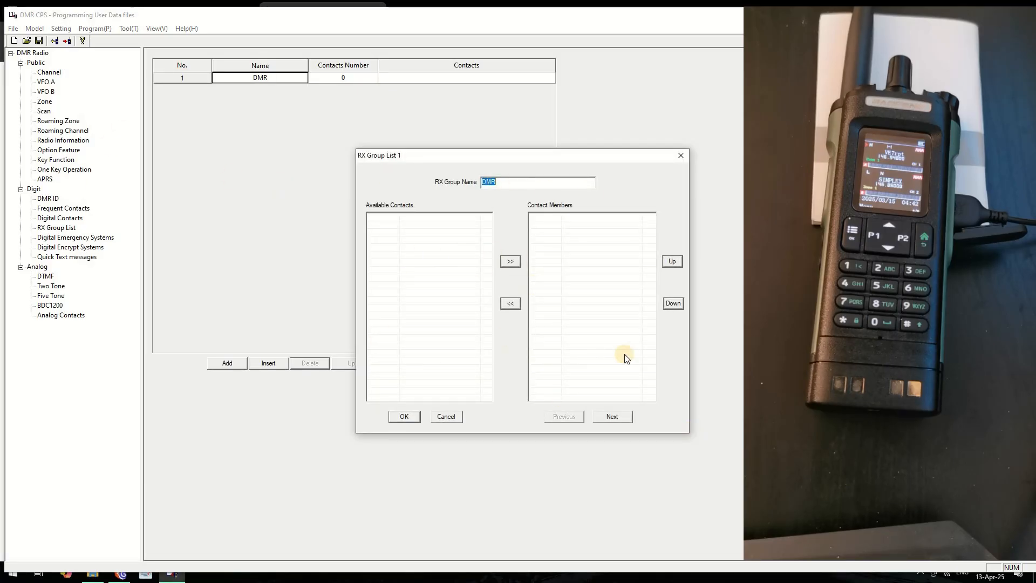
click(451, 416)
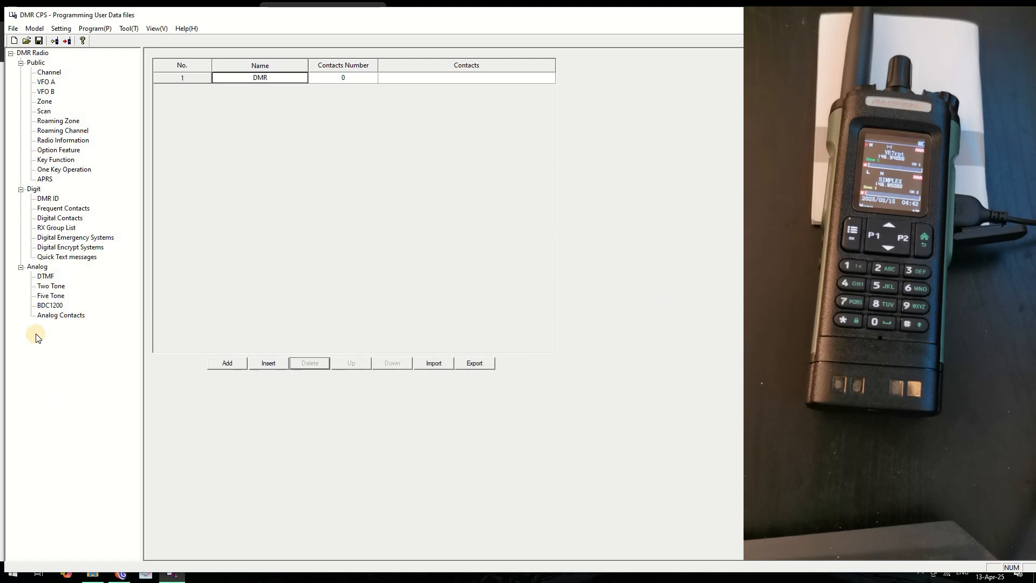
Verify the DM32 DMR ID entry and PARROT frequent contact, then bring up the Program menu
click(59, 316)
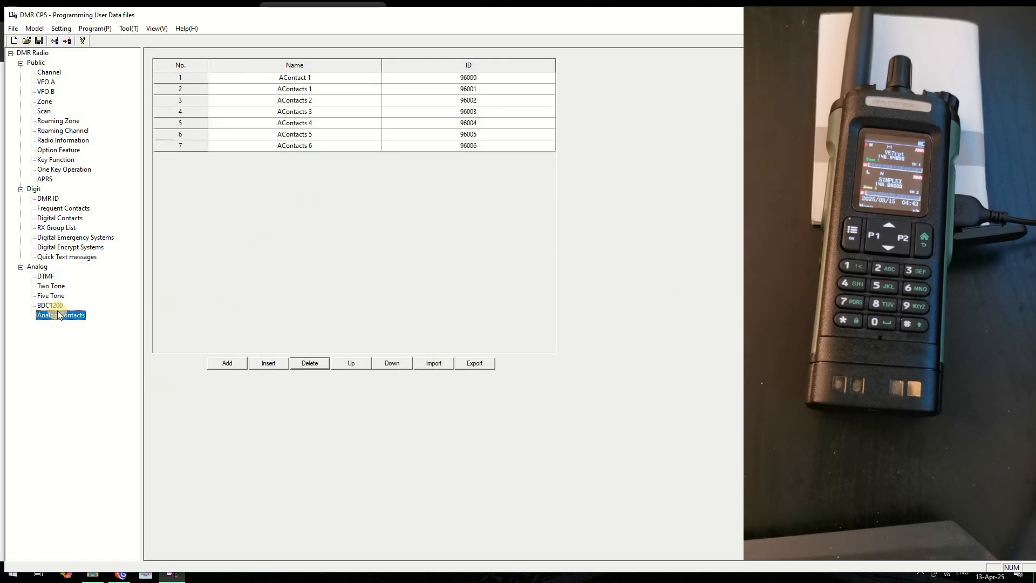
click(47, 198)
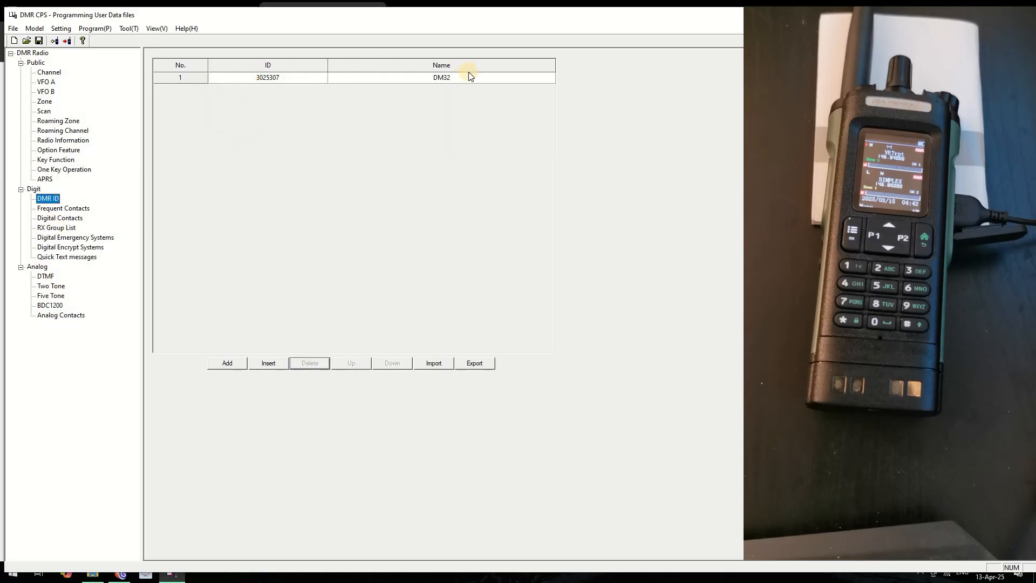
click(52, 209)
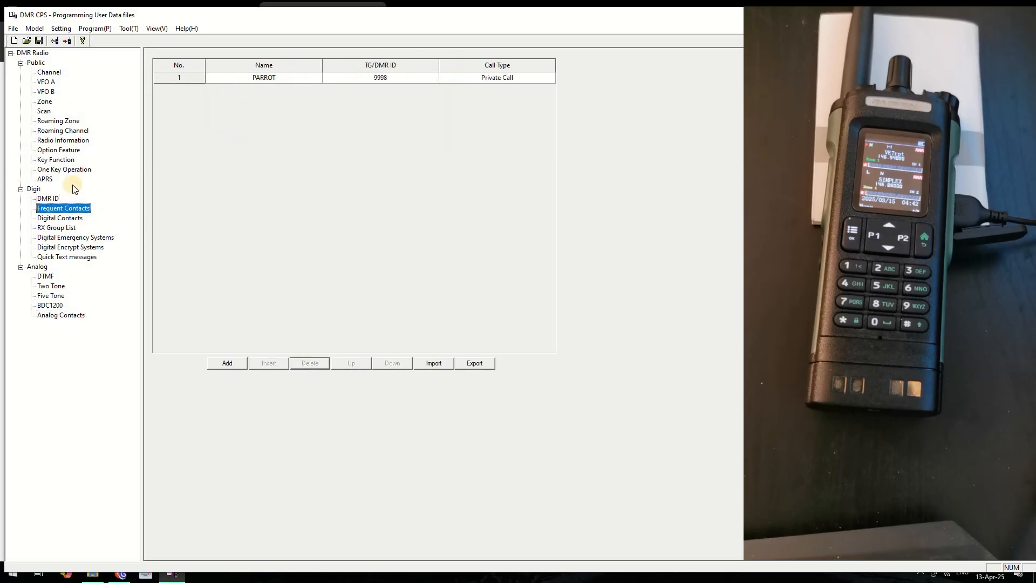
click(43, 200)
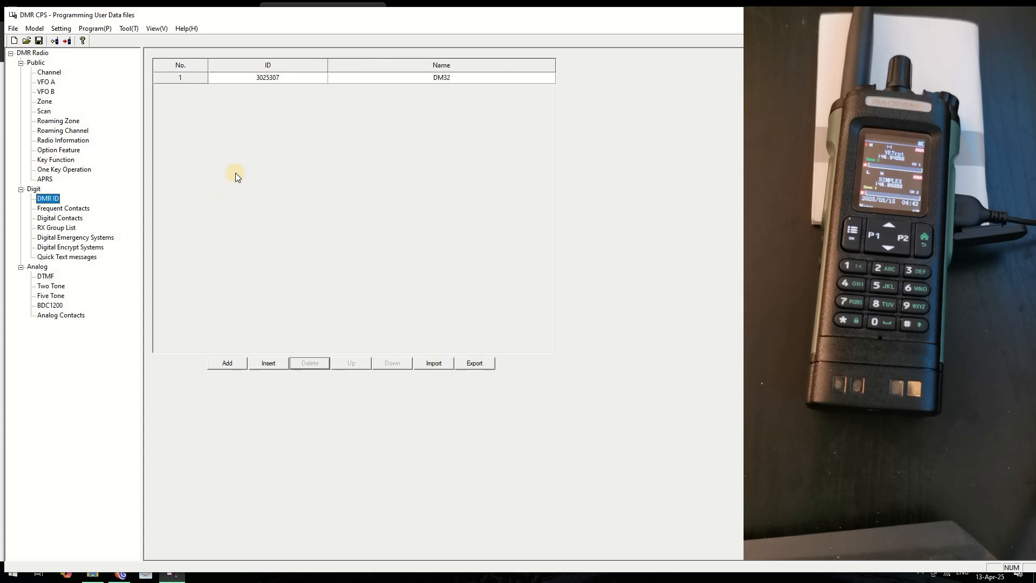
click(127, 28)
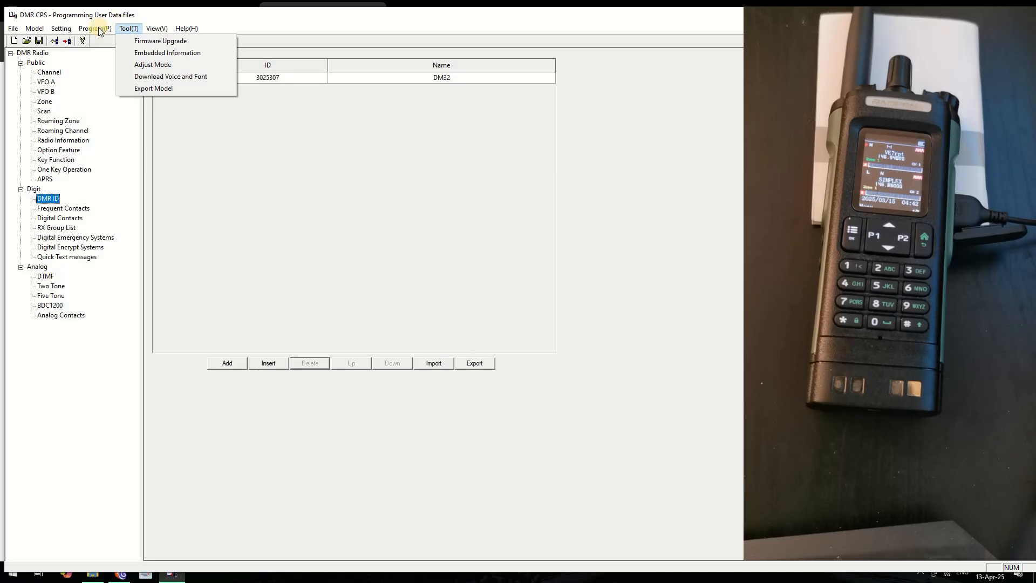
mouse_move(101, 32)
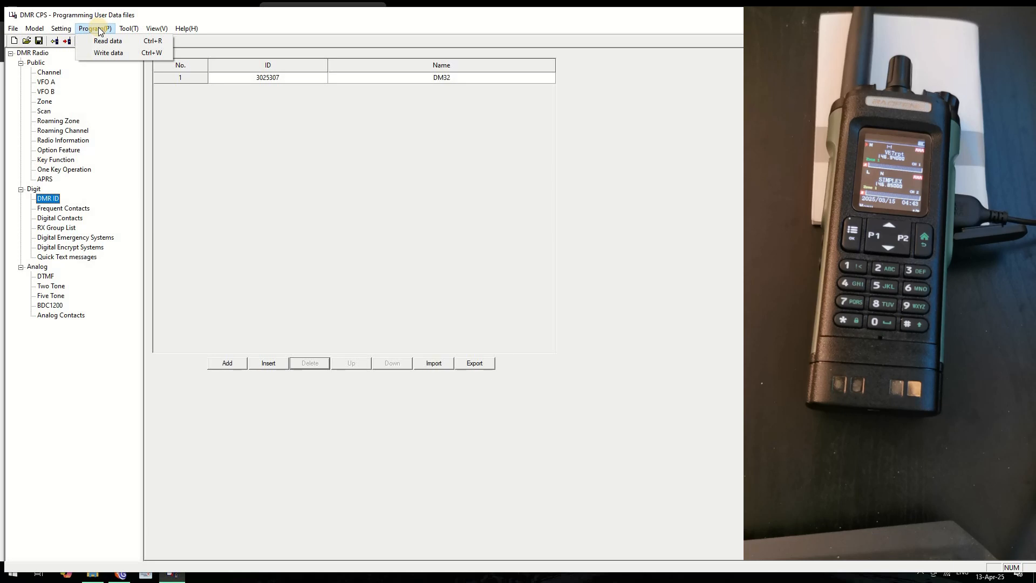
Write the codeplug data to the radio and acknowledge the 'Write successful!' message
click(110, 53)
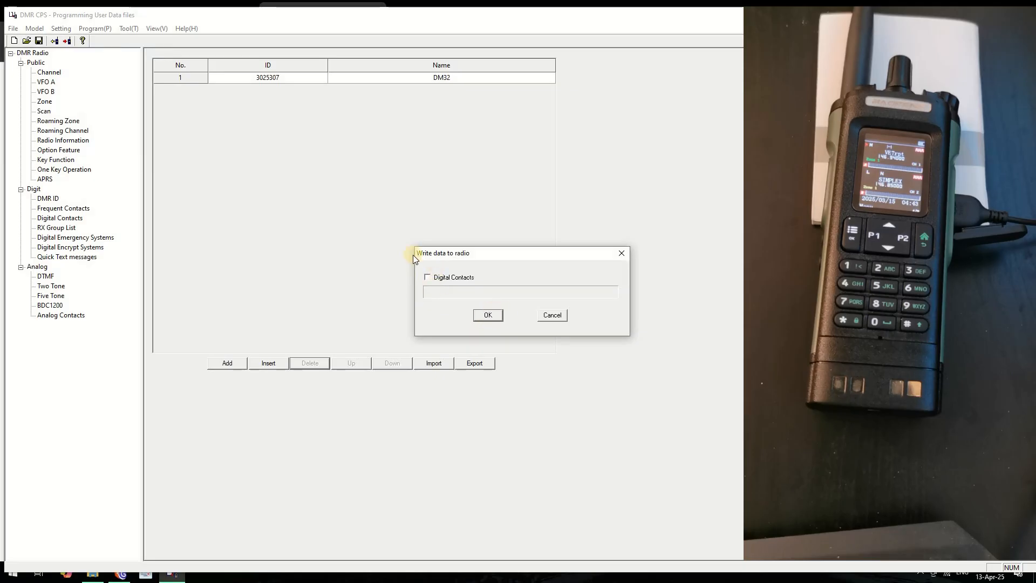
click(488, 315)
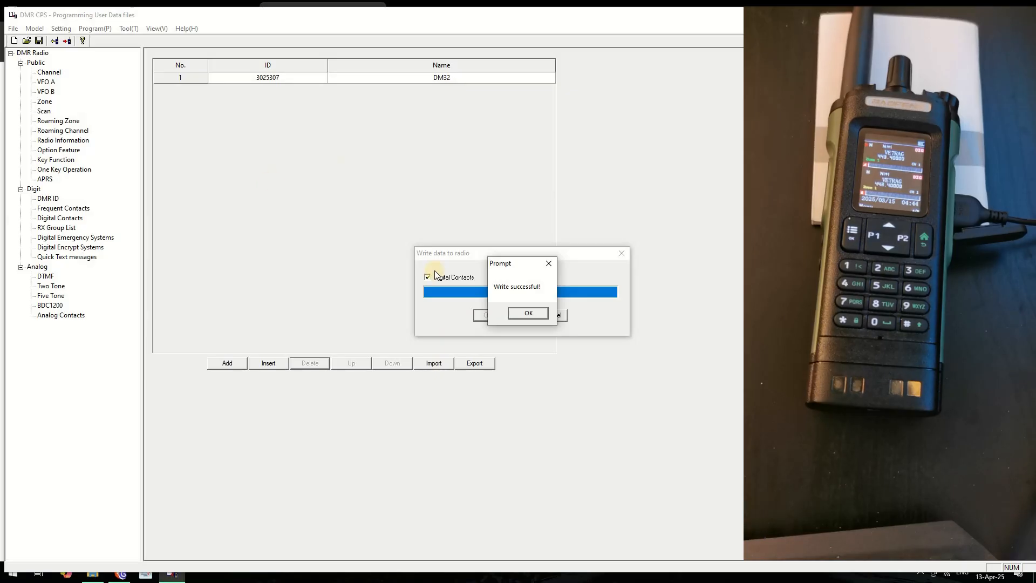
click(529, 311)
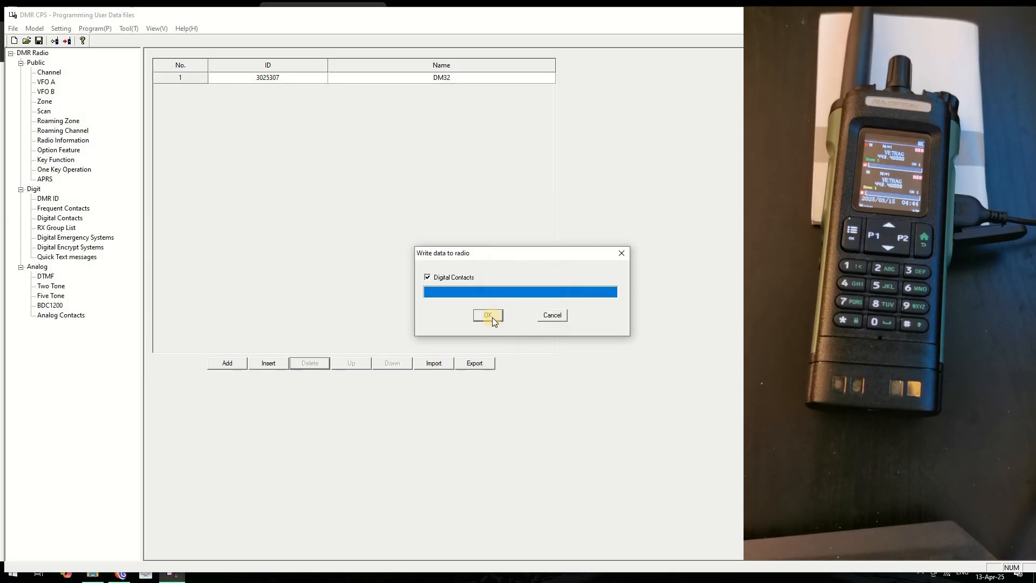